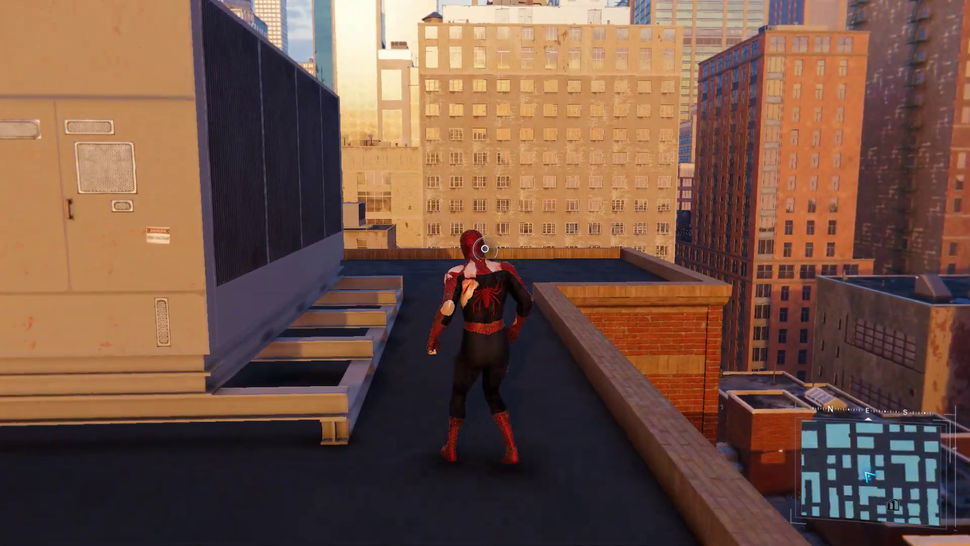
- Open the suit collection and look through the available suits, including the extra ones at the end of the grid
{"action": "key", "text": "m"}
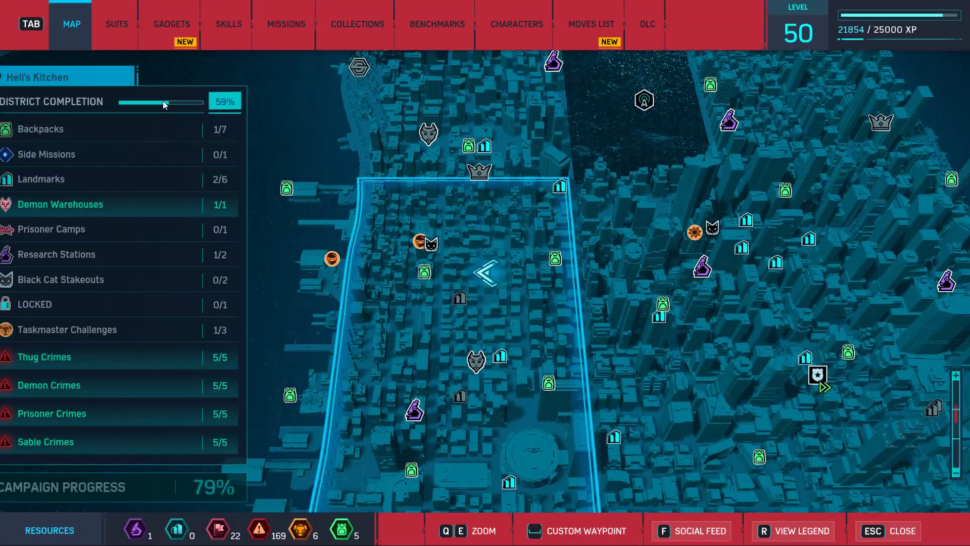
{"action": "left_click", "coordinate": [111, 22]}
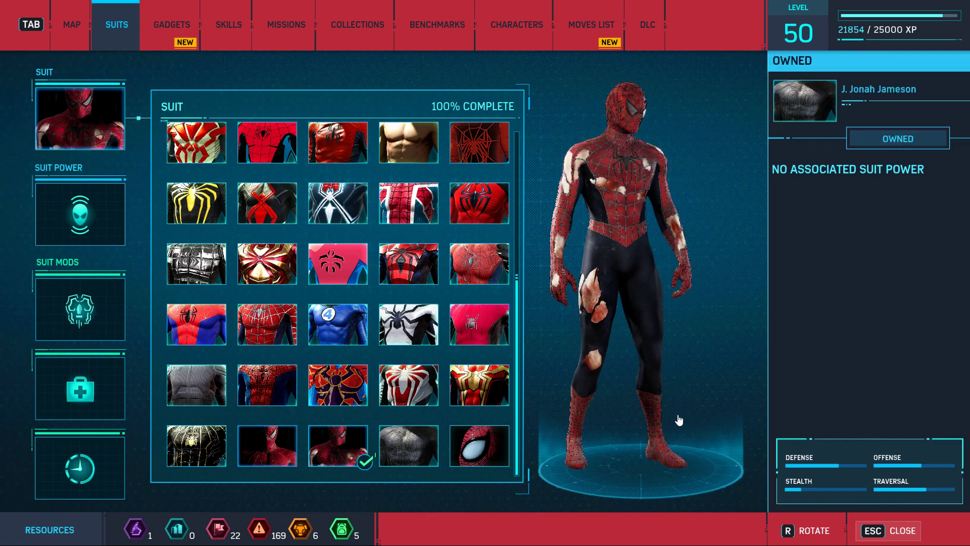
{"action": "key", "text": "Down"}
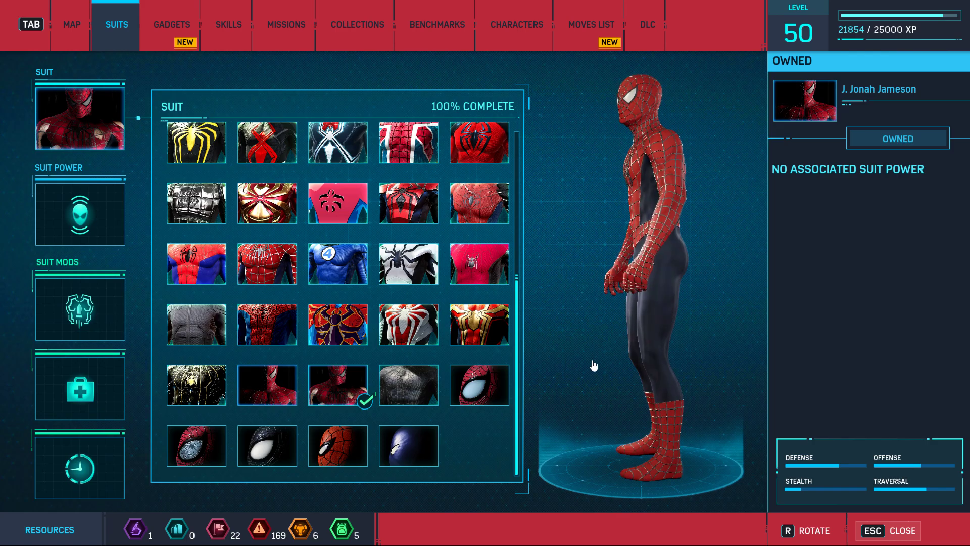
{"action": "left_click_drag", "start_coordinate": [586, 366], "coordinate": [574, 379]}
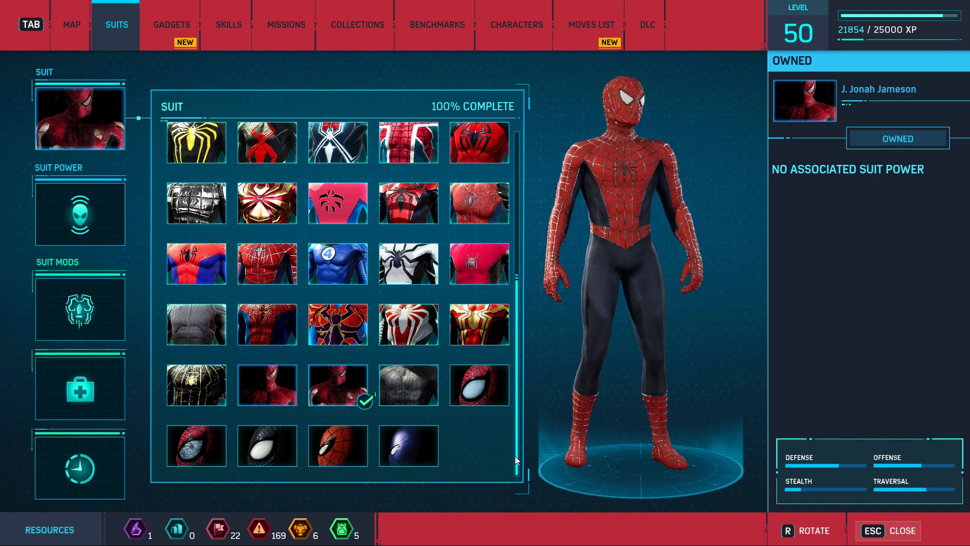
{"action": "left_click_drag", "start_coordinate": [517, 402], "coordinate": [533, 262]}
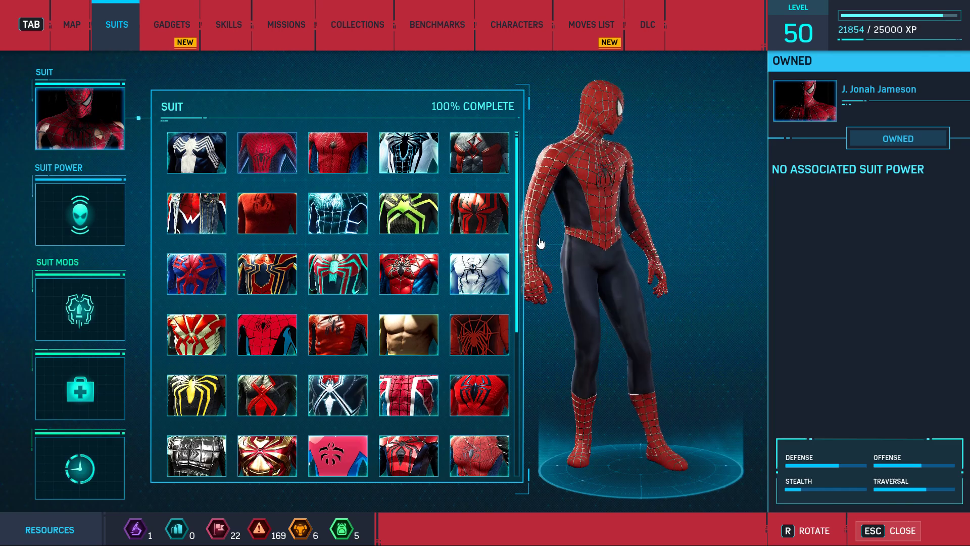
- Equip the black suit with the white spider emblem, followed by the red-and-blue suit beside it
{"action": "scroll", "coordinate": [195, 153], "scroll_direction": "up", "scroll_amount": 1}
{"action": "left_click", "coordinate": [195, 209]}
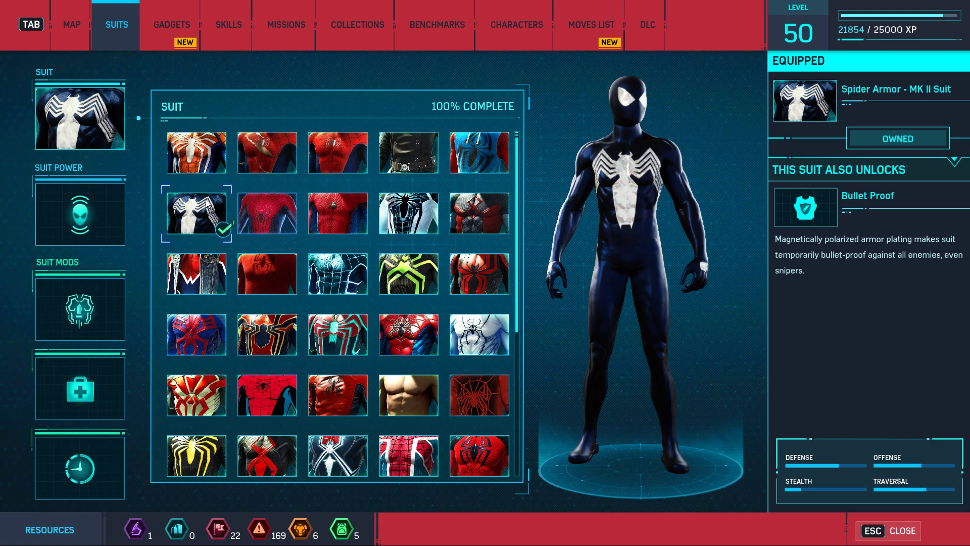
{"action": "left_click", "coordinate": [247, 196]}
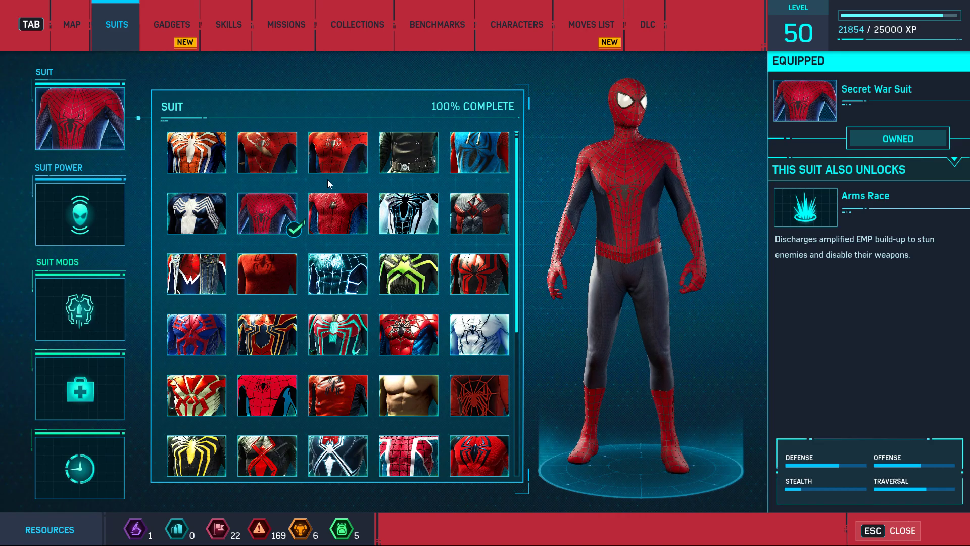
- Equip the added red suit near the end of the grid, followed by its torn, battle-damaged variant beside it
{"action": "left_click_drag", "start_coordinate": [513, 183], "coordinate": [533, 370]}
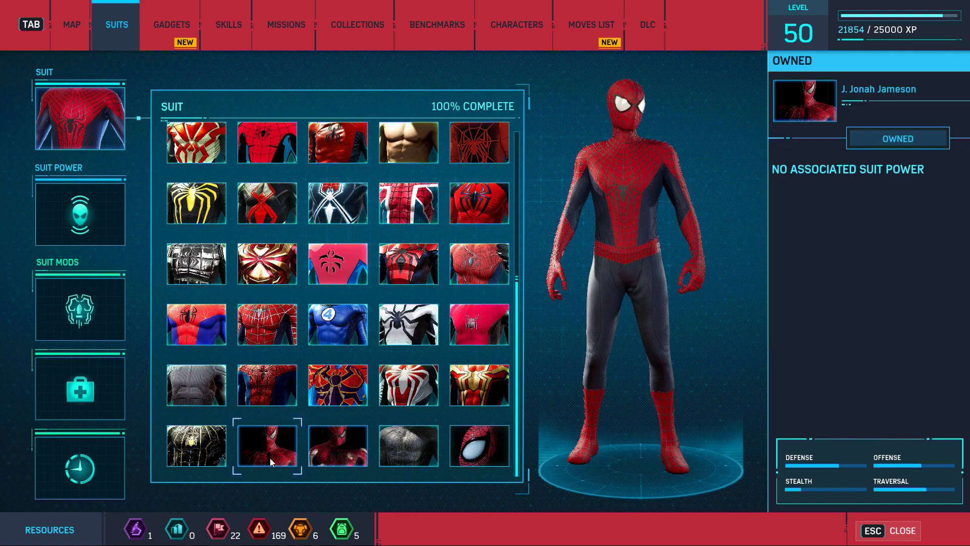
{"action": "left_click", "coordinate": [283, 459]}
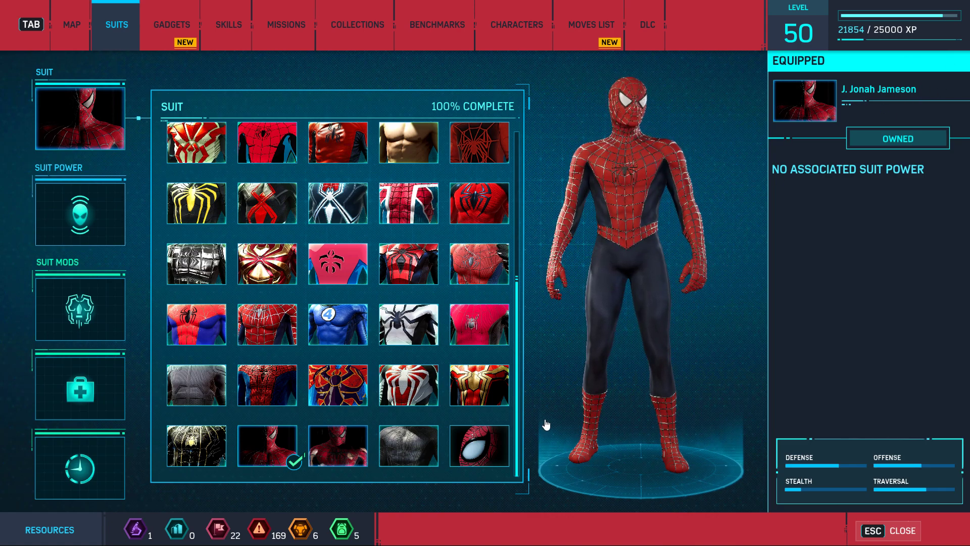
{"action": "scroll", "coordinate": [515, 414], "scroll_direction": "up", "scroll_amount": 1}
{"action": "scroll", "coordinate": [516, 415], "scroll_direction": "down", "scroll_amount": 1}
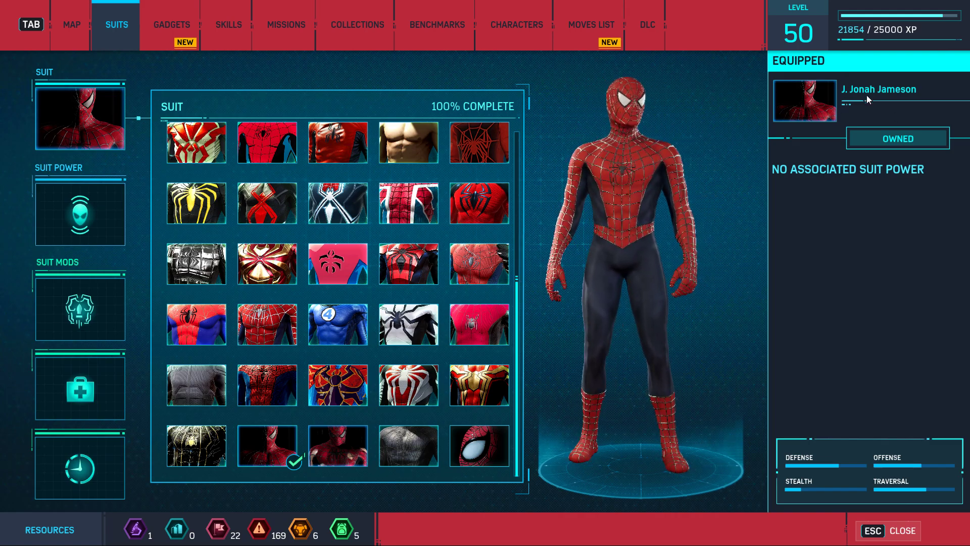
{"action": "left_click", "coordinate": [337, 445]}
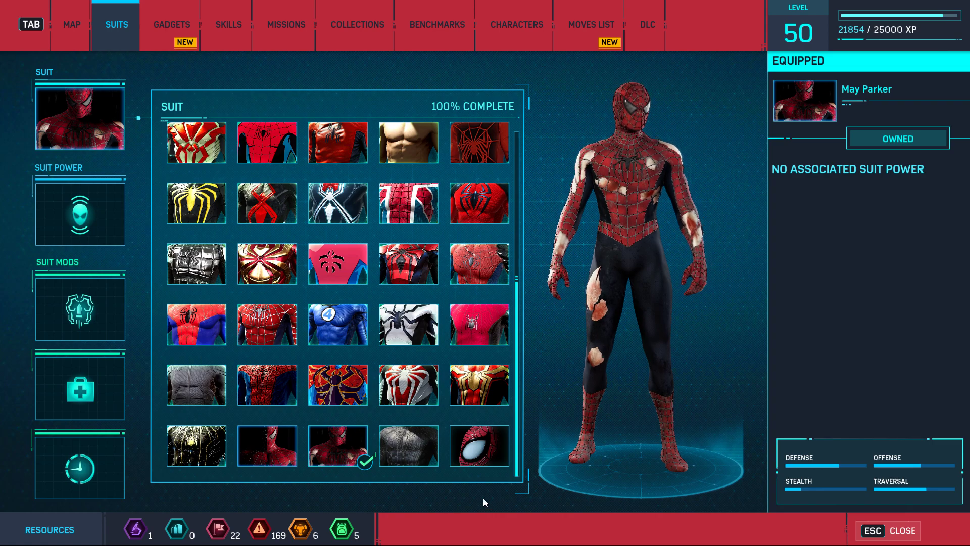
- Leave the suit collection and quit the game all the way to the desktop
{"action": "key", "text": "Escape"}
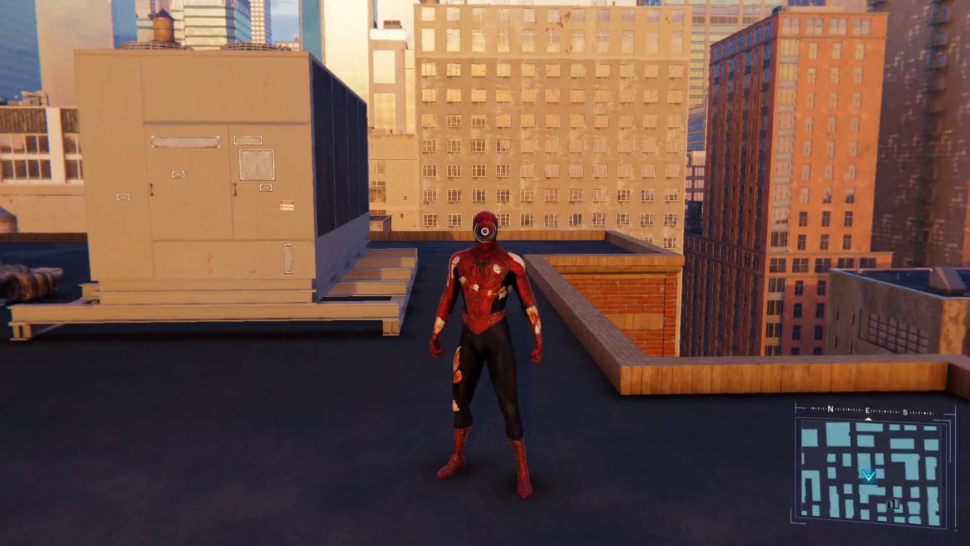
{"action": "key", "text": "Escape"}
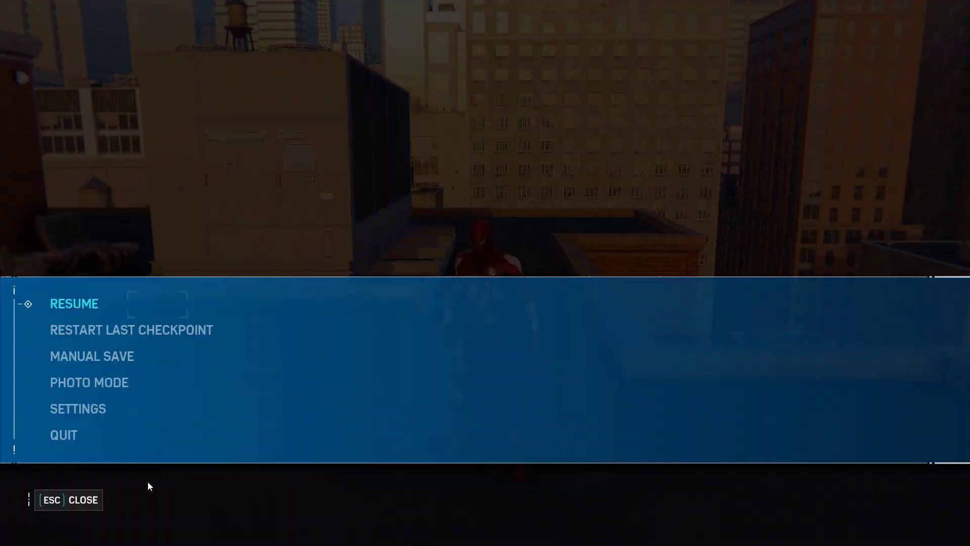
{"action": "left_click", "coordinate": [58, 445]}
{"action": "left_click", "coordinate": [403, 320]}
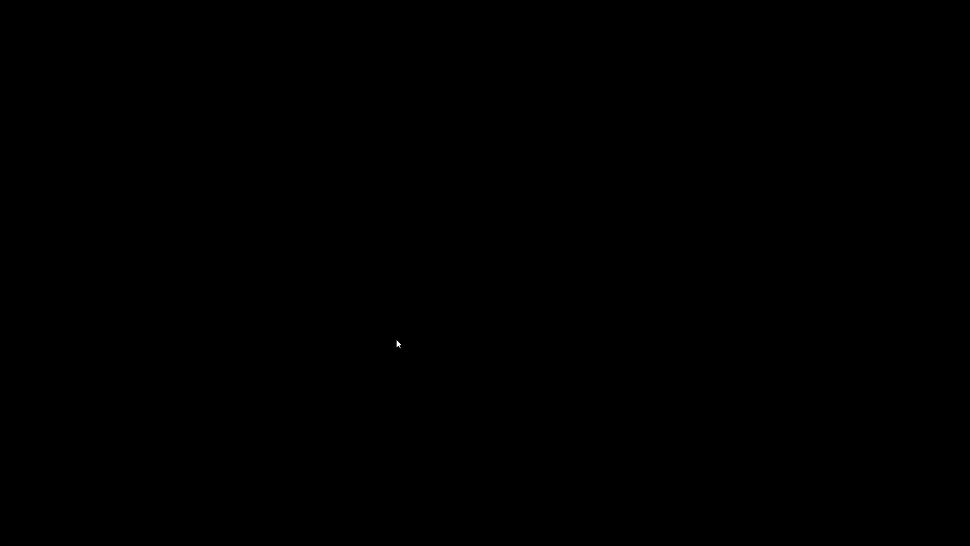
{"action": "key", "text": "Escape"}
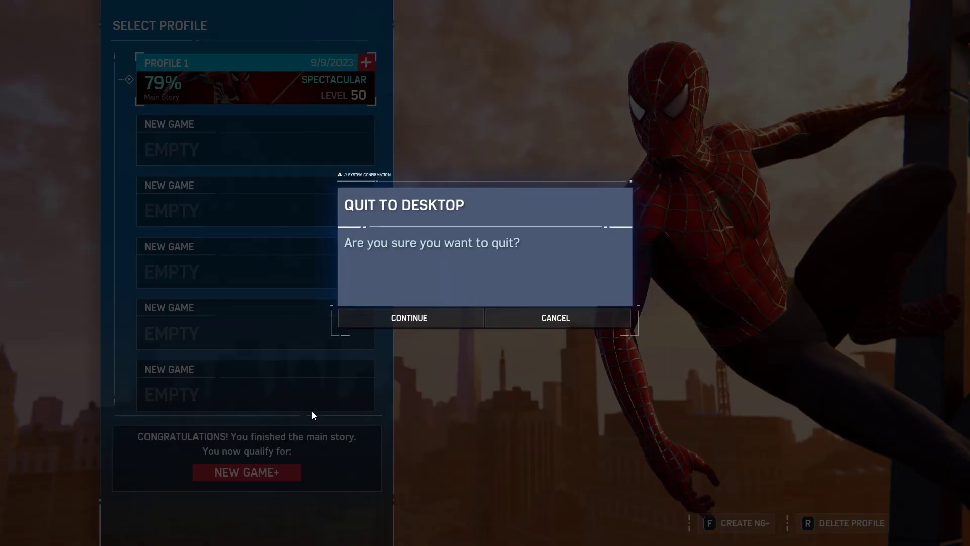
{"action": "left_click", "coordinate": [401, 321]}
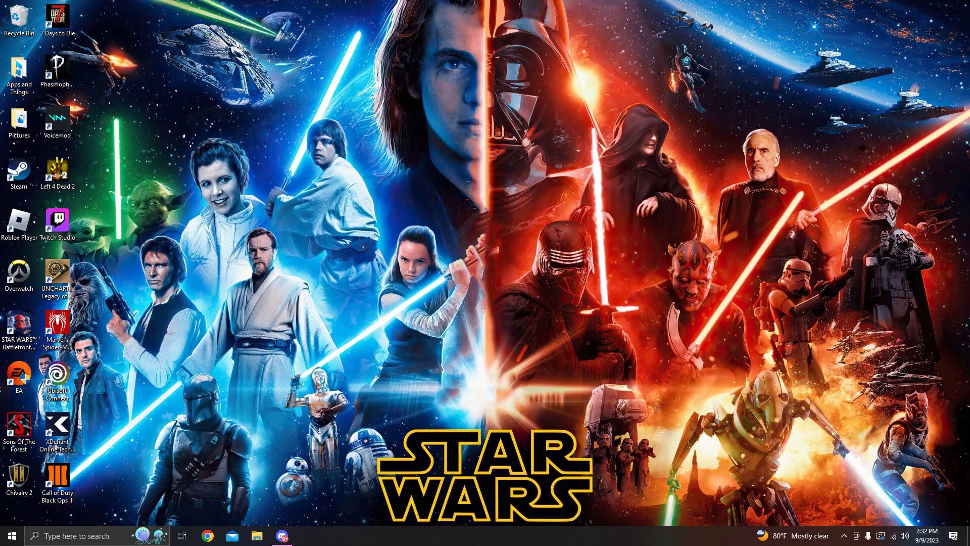
- Switch to Chrome, open the Nexus Mods site and view its full list of supported games
{"action": "left_click", "coordinate": [210, 540]}
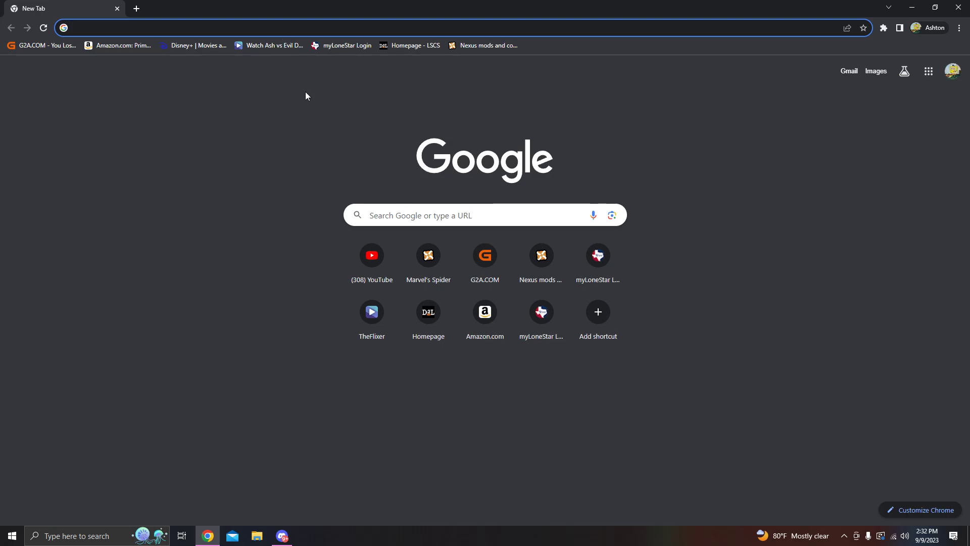
{"action": "left_click", "coordinate": [484, 47]}
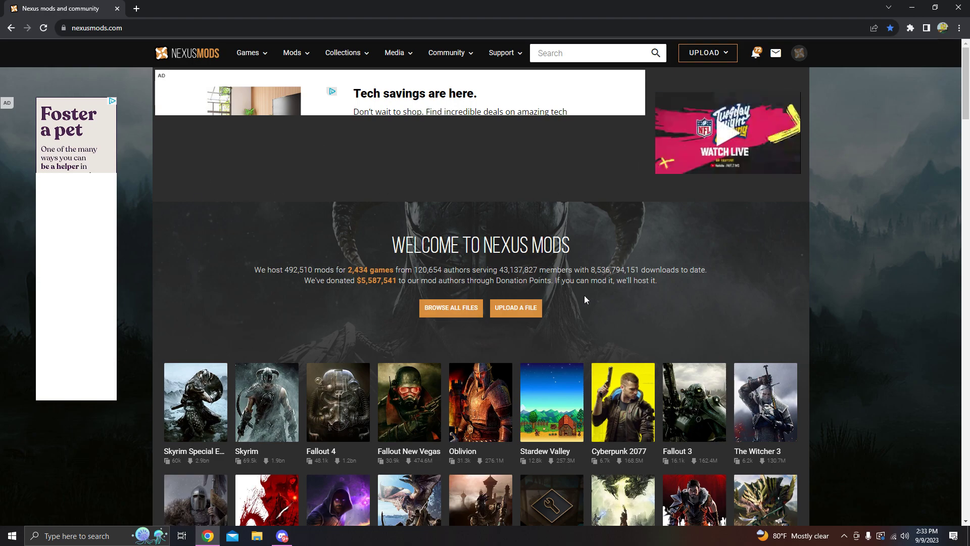
{"action": "scroll", "coordinate": [890, 306], "scroll_direction": "down", "scroll_amount": 2}
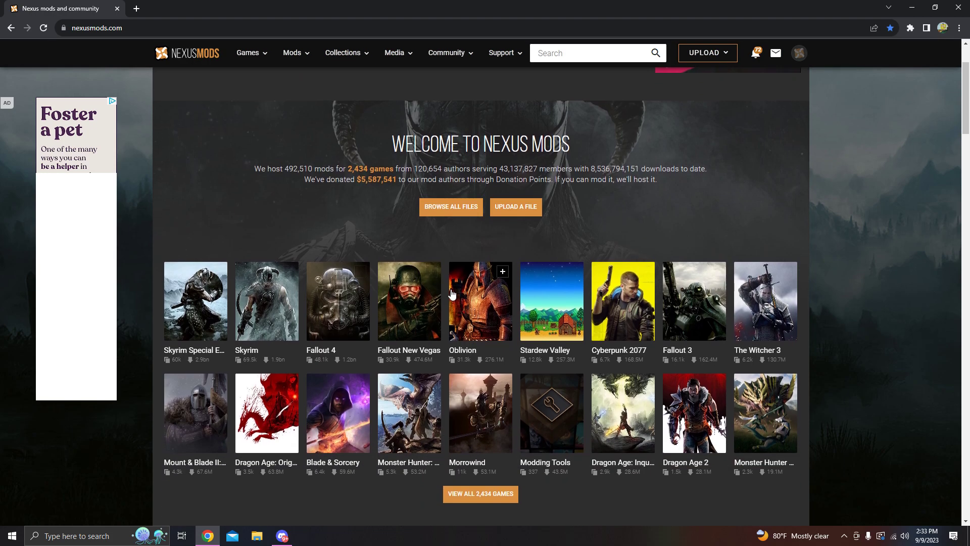
{"action": "scroll", "coordinate": [625, 503], "scroll_direction": "down", "scroll_amount": 3}
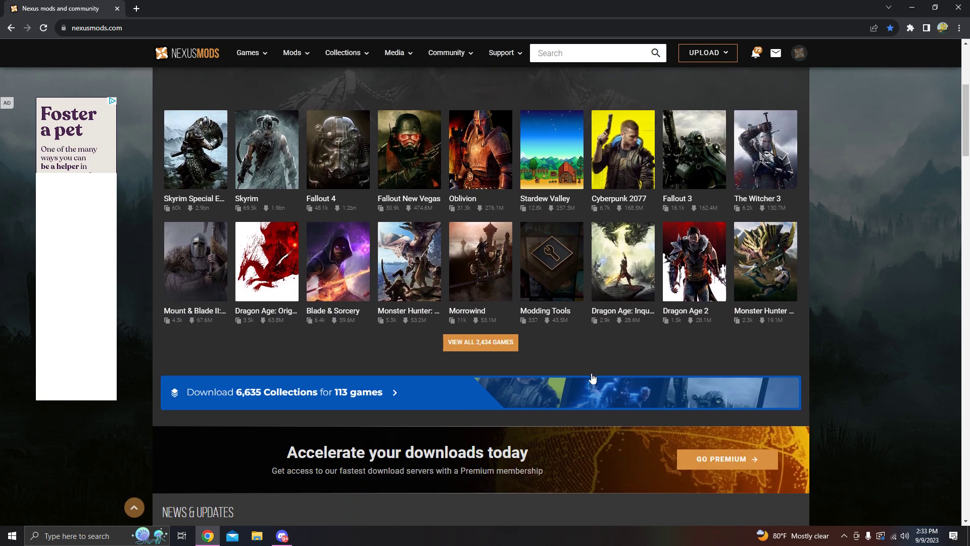
{"action": "left_click", "coordinate": [484, 342]}
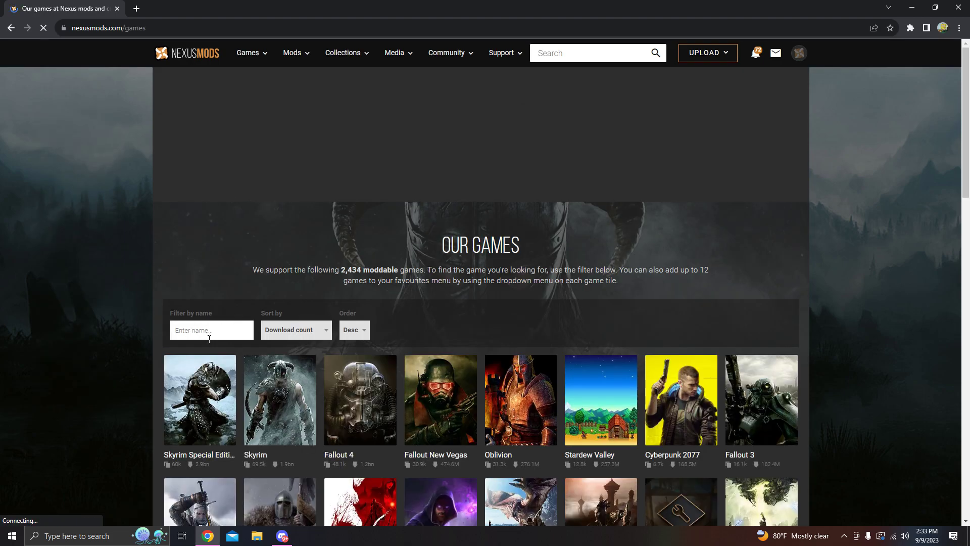
- Filter the games by the name "spider" and add Marvel's Spider-Man Remastered to the favourite games
{"action": "left_click", "coordinate": [210, 339]}
{"action": "scroll", "coordinate": [441, 403], "scroll_direction": "down", "scroll_amount": 5}
{"action": "scroll", "coordinate": [441, 403], "scroll_direction": "down", "scroll_amount": 6}
{"action": "scroll", "coordinate": [494, 364], "scroll_direction": "up", "scroll_amount": 11}
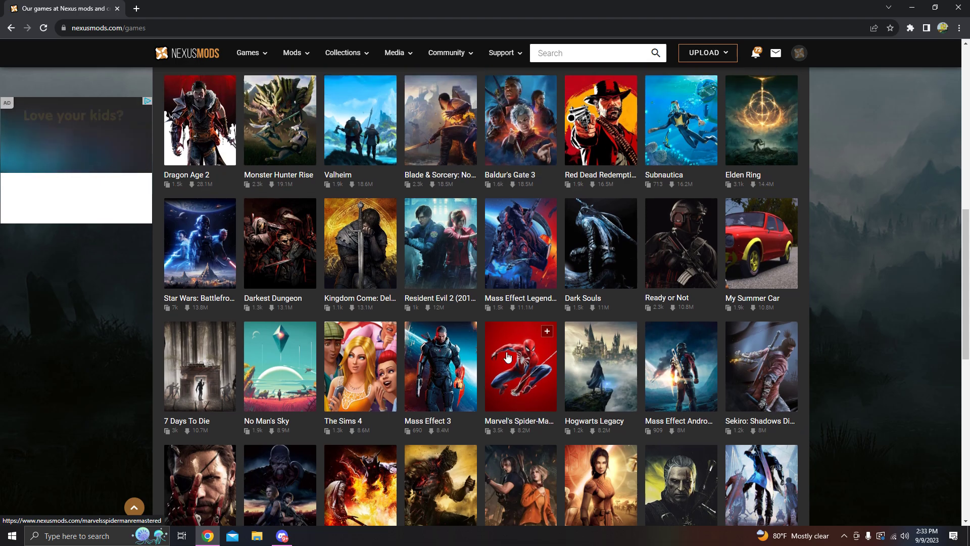
{"action": "type", "text": "spider"}
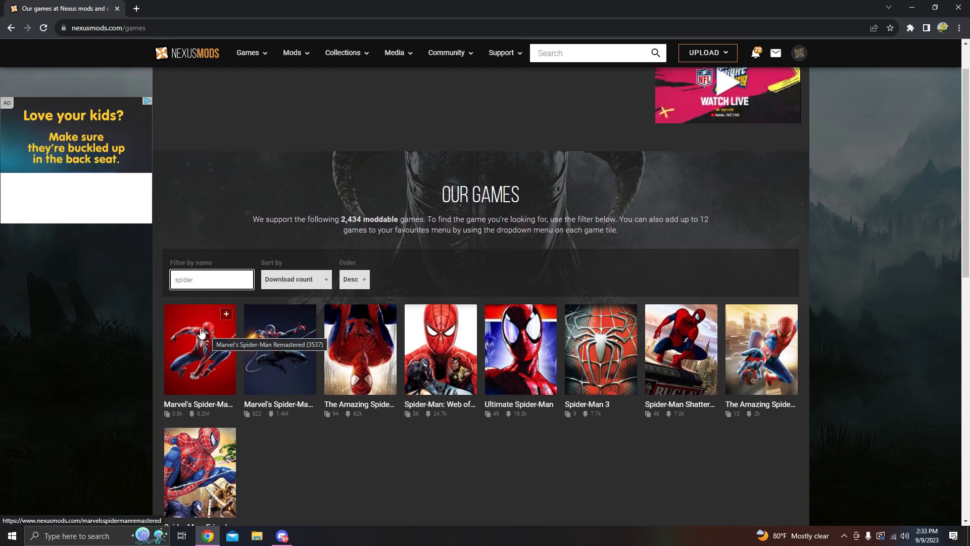
{"action": "left_click", "coordinate": [226, 314]}
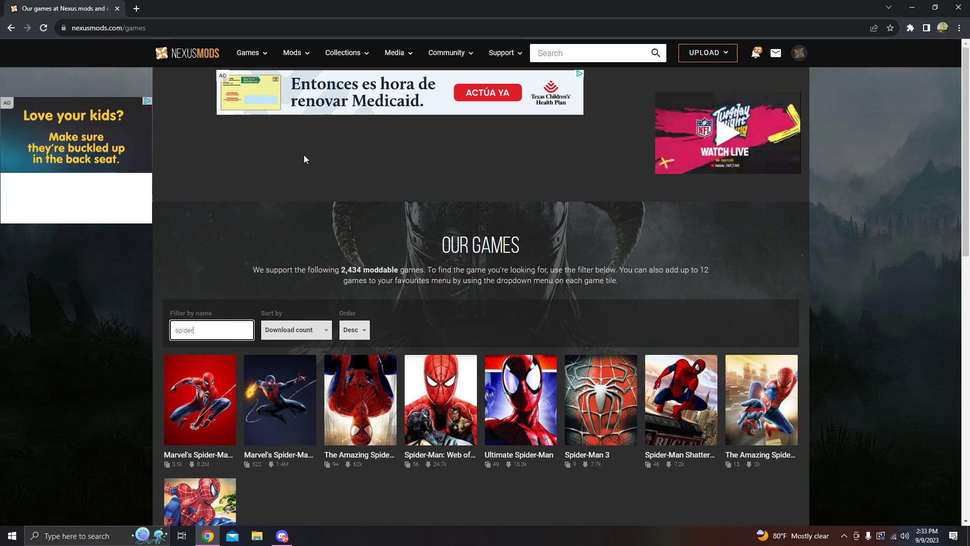
- Open the Marvel's Spider-Man Remastered page from the favourite games and look over its mods
{"action": "left_click", "coordinate": [258, 56]}
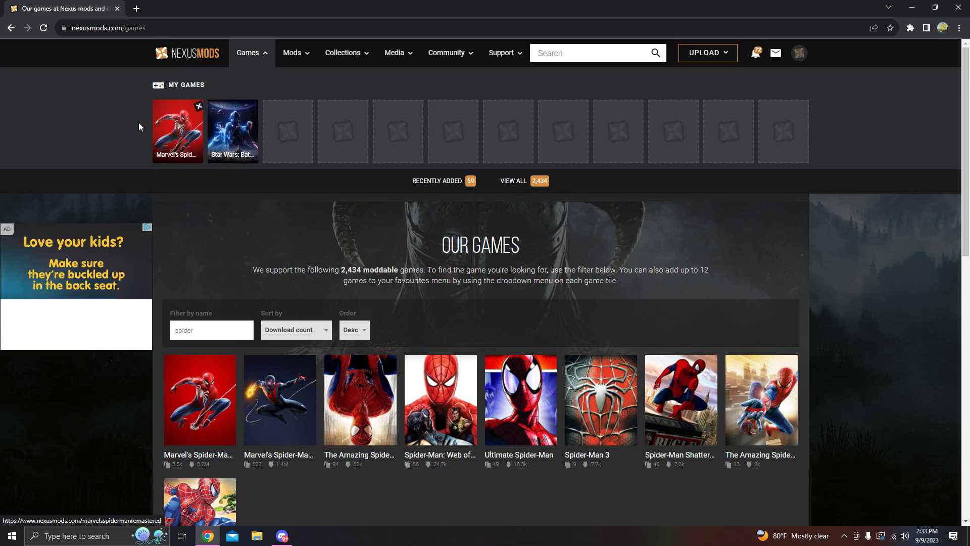
{"action": "mouse_move", "coordinate": [237, 131]}
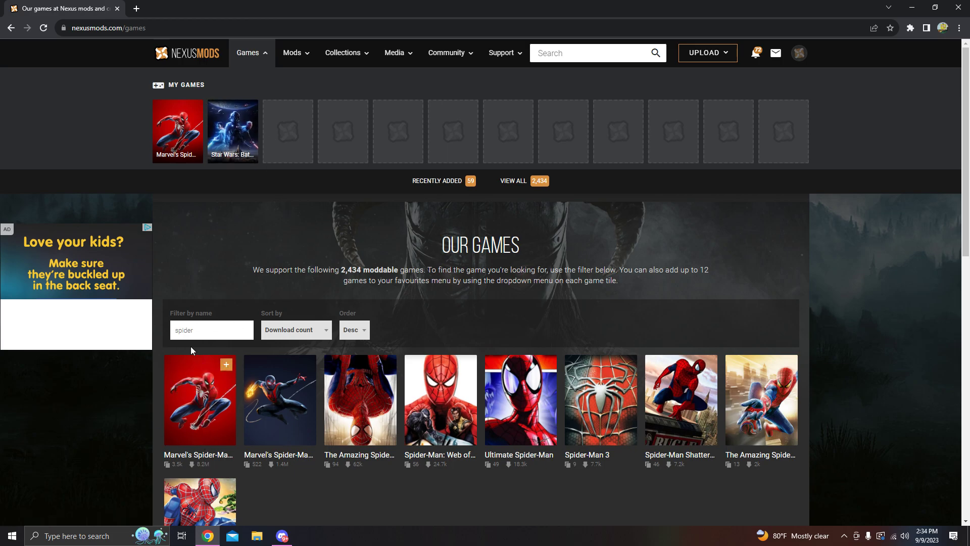
{"action": "left_click", "coordinate": [177, 126]}
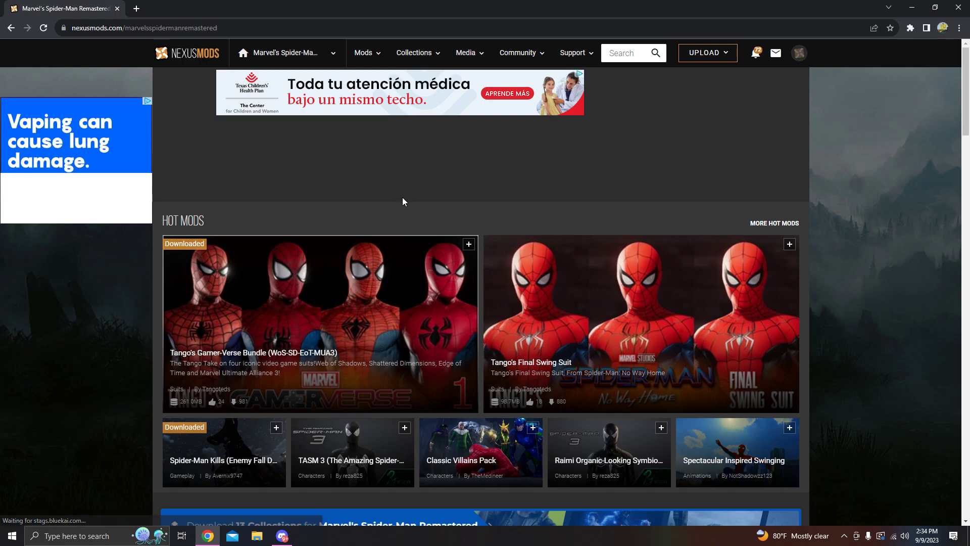
{"action": "scroll", "coordinate": [390, 257], "scroll_direction": "down", "scroll_amount": 5}
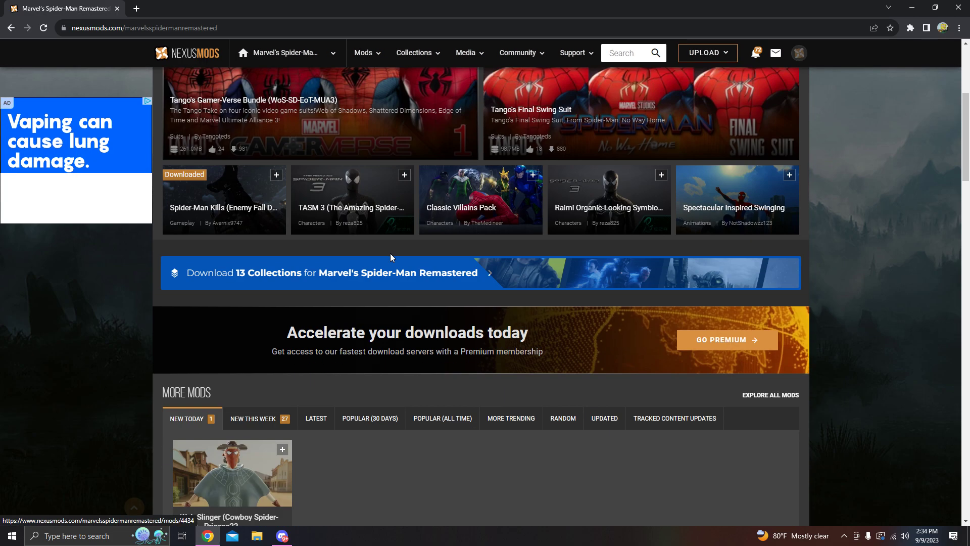
{"action": "scroll", "coordinate": [452, 329], "scroll_direction": "up", "scroll_amount": 5}
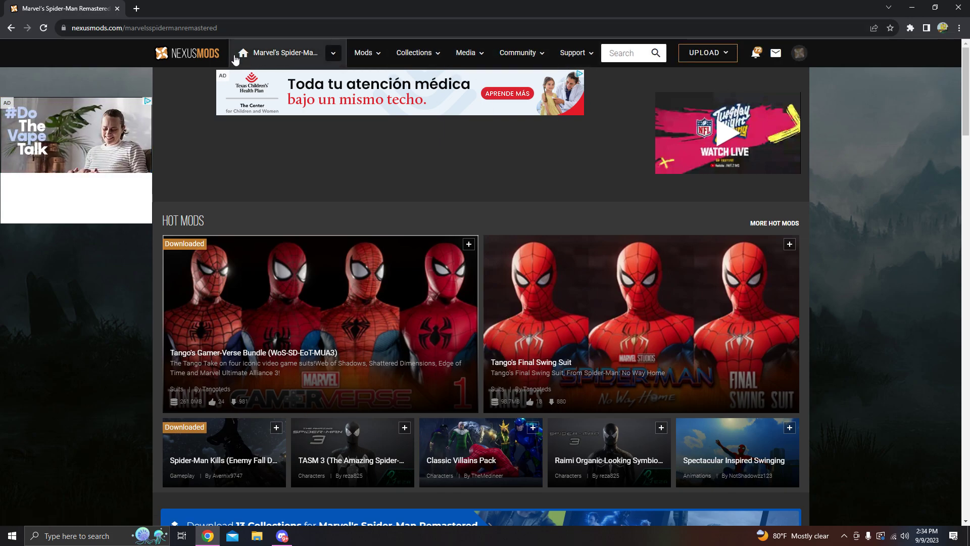
- Search the game's mods for "suit" and open the Adding Suits to New Slots Tool page
{"action": "left_click", "coordinate": [581, 56]}
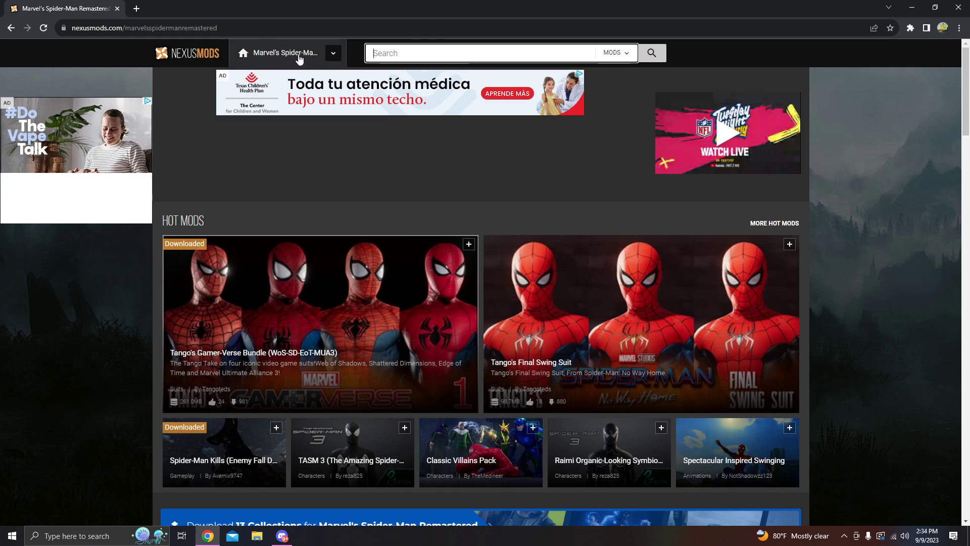
{"action": "scroll", "coordinate": [435, 397], "scroll_direction": "down", "scroll_amount": 2}
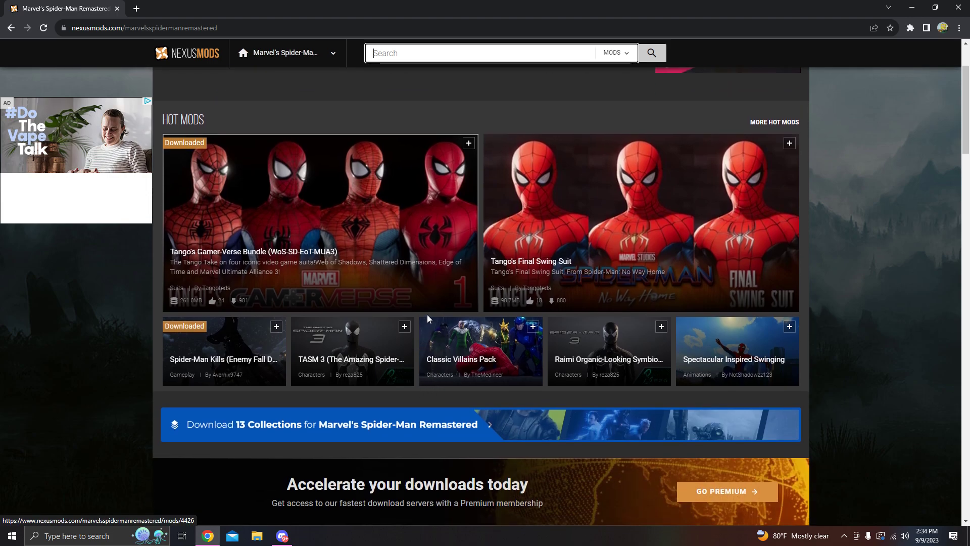
{"action": "scroll", "coordinate": [426, 315], "scroll_direction": "up", "scroll_amount": 2}
{"action": "left_click", "coordinate": [441, 59]}
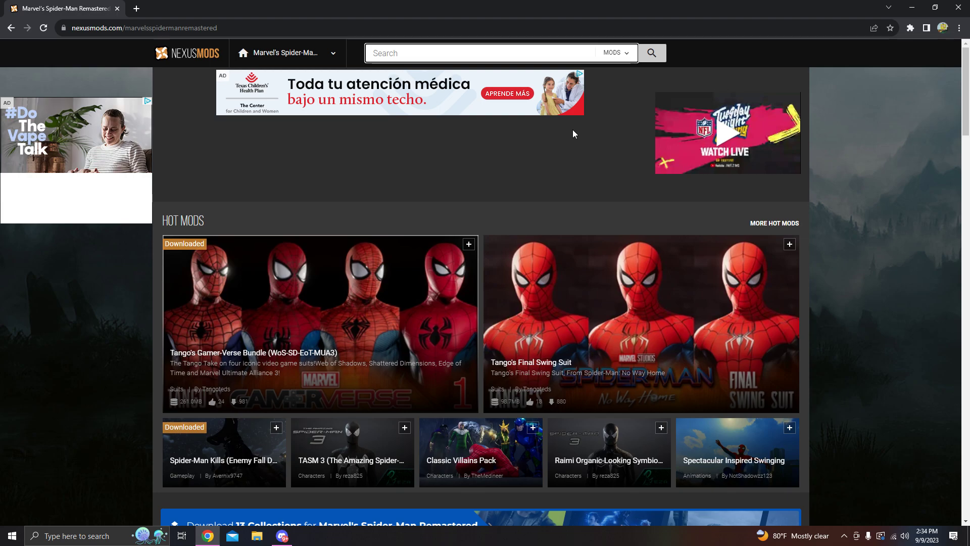
{"action": "type", "text": "suit"}
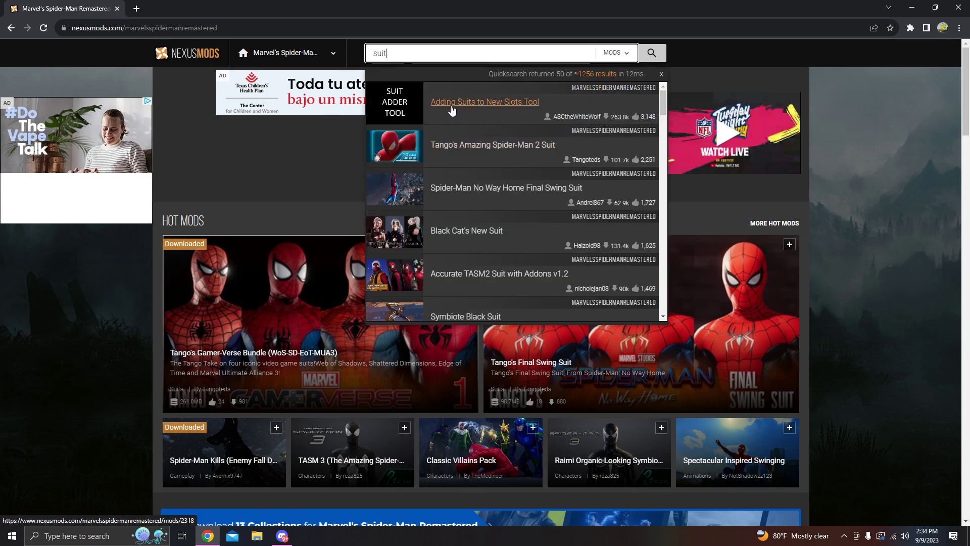
{"action": "left_click", "coordinate": [467, 103]}
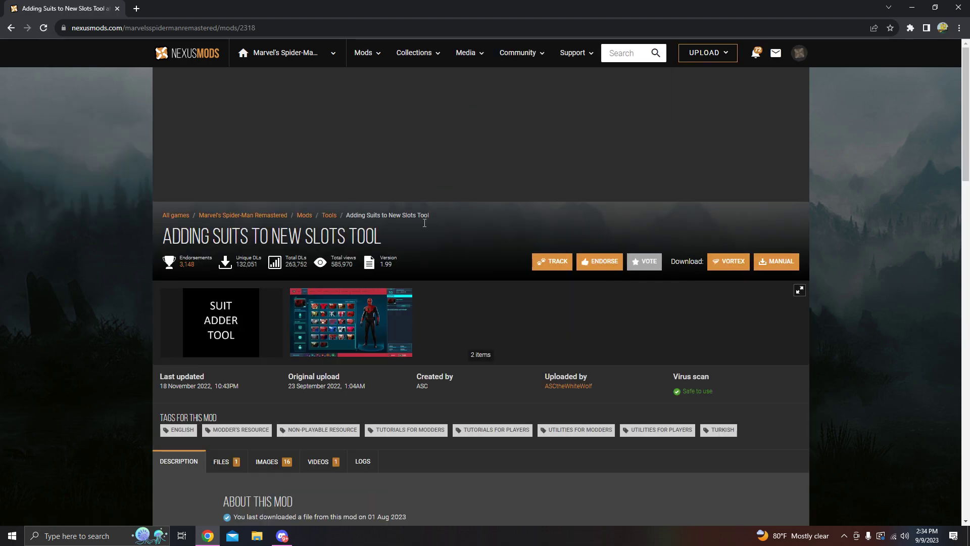
{"action": "scroll", "coordinate": [328, 391], "scroll_direction": "down", "scroll_amount": 2}
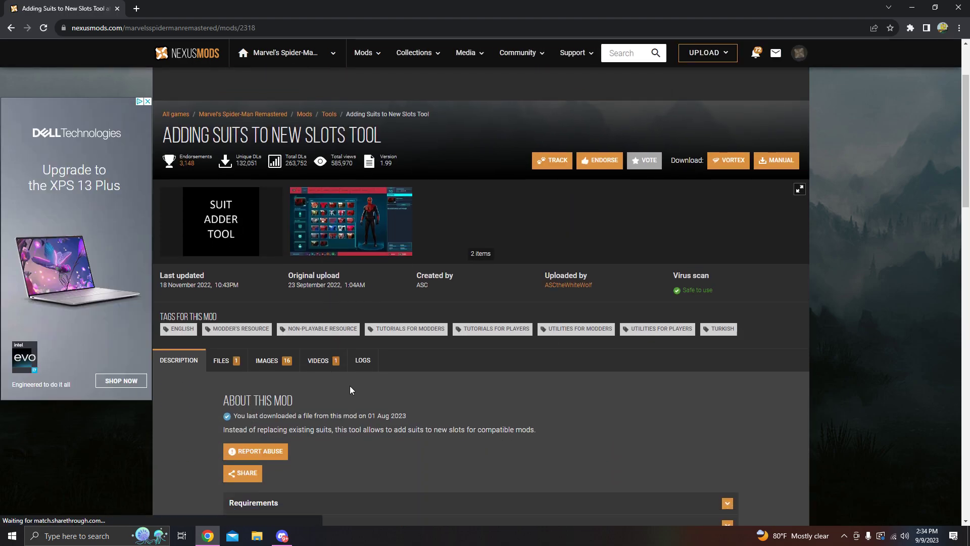
- View the tool's in-game suit menu screenshot at full size, close it and look over the mod description
{"action": "left_click", "coordinate": [338, 225]}
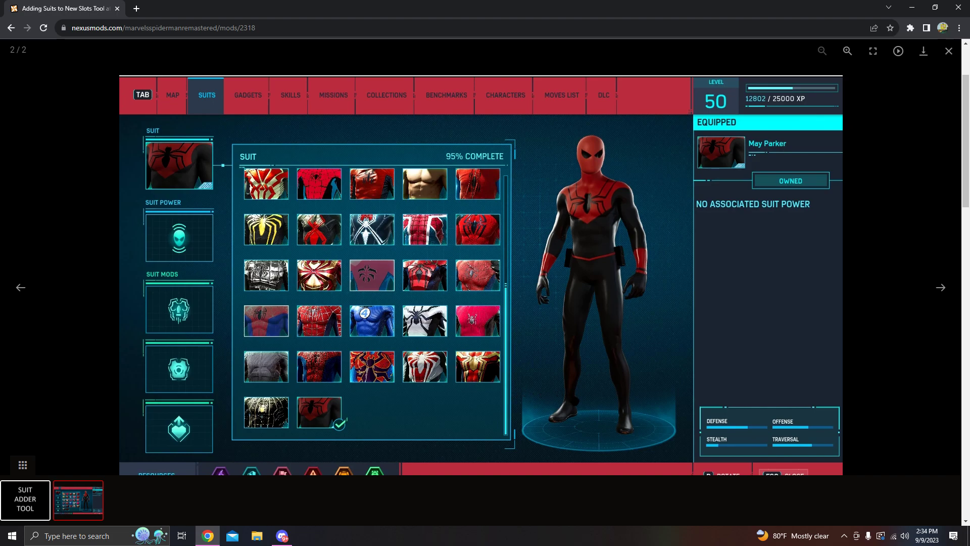
{"action": "left_click", "coordinate": [46, 136]}
{"action": "scroll", "coordinate": [337, 381], "scroll_direction": "down", "scroll_amount": 4}
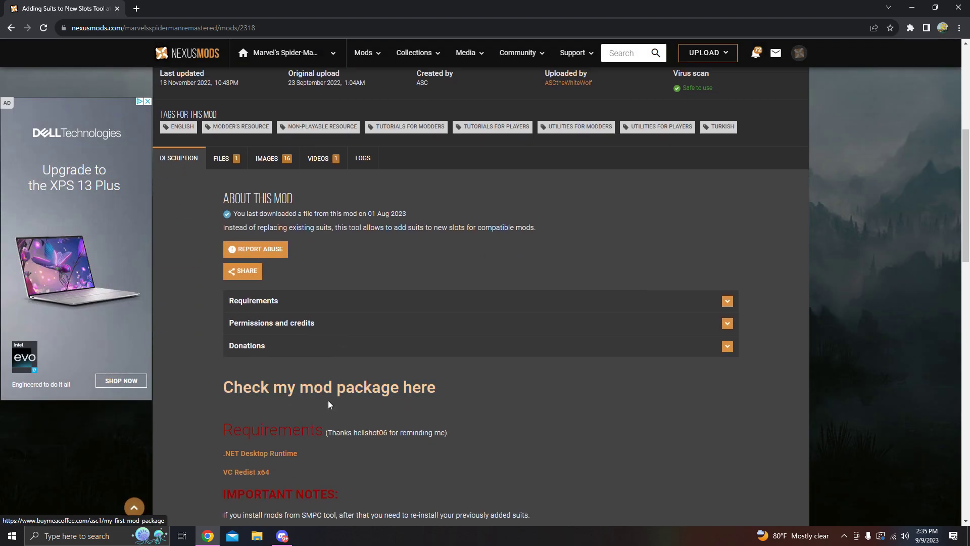
{"action": "scroll", "coordinate": [552, 164], "scroll_direction": "up", "scroll_amount": 3}
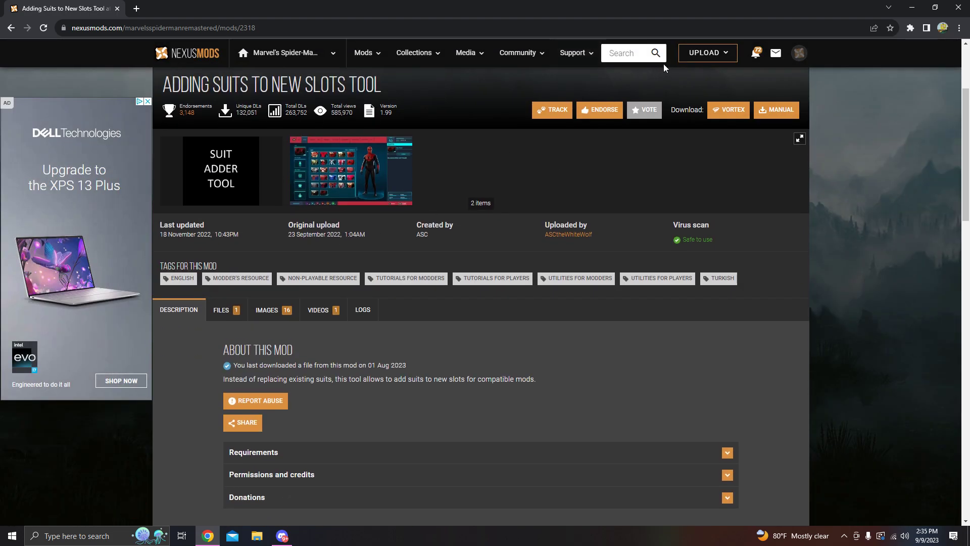
{"action": "scroll", "coordinate": [292, 322], "scroll_direction": "down", "scroll_amount": 1}
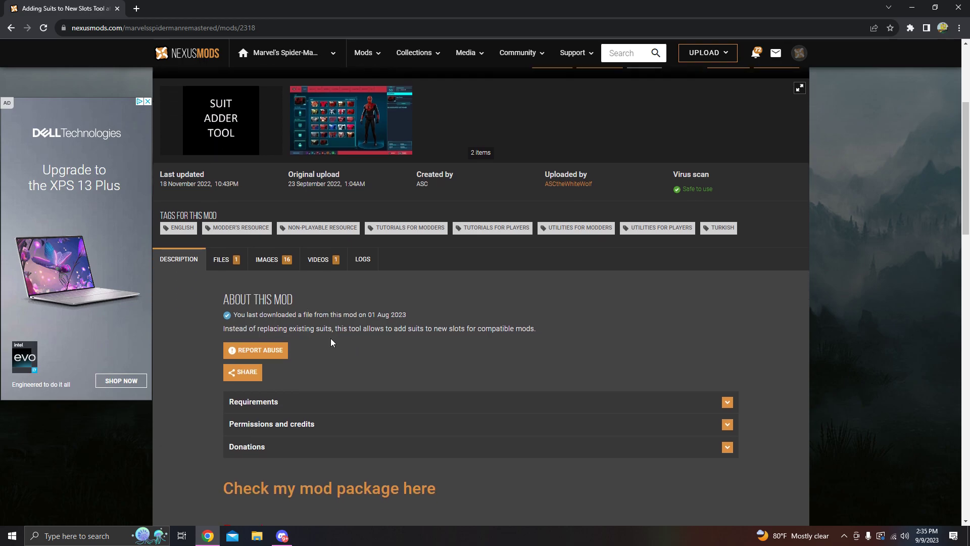
- Expand the mod's Requirements section and review the off-site requirements, .NET Framework and VC Redist
{"action": "left_click", "coordinate": [285, 404]}
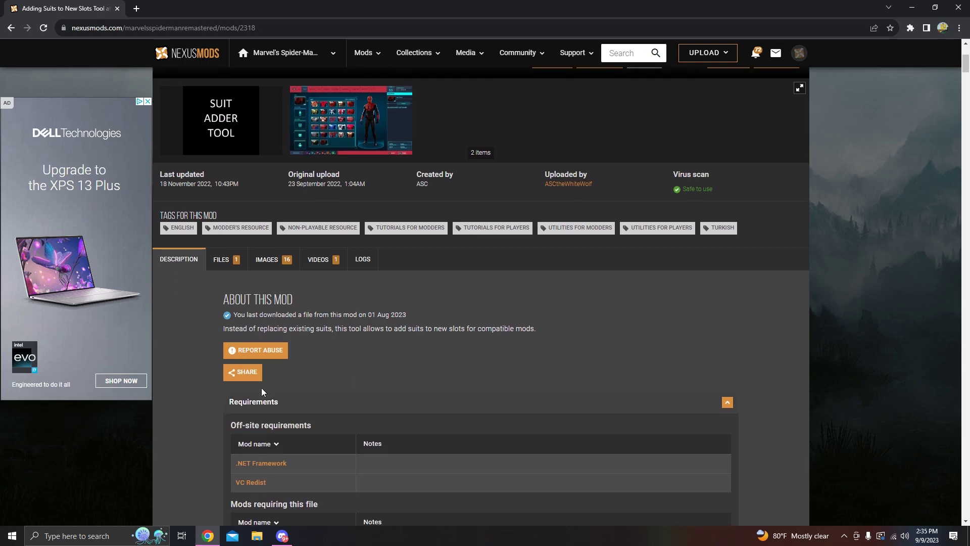
{"action": "scroll", "coordinate": [354, 374], "scroll_direction": "down", "scroll_amount": 1}
{"action": "scroll", "coordinate": [375, 361], "scroll_direction": "down", "scroll_amount": 1}
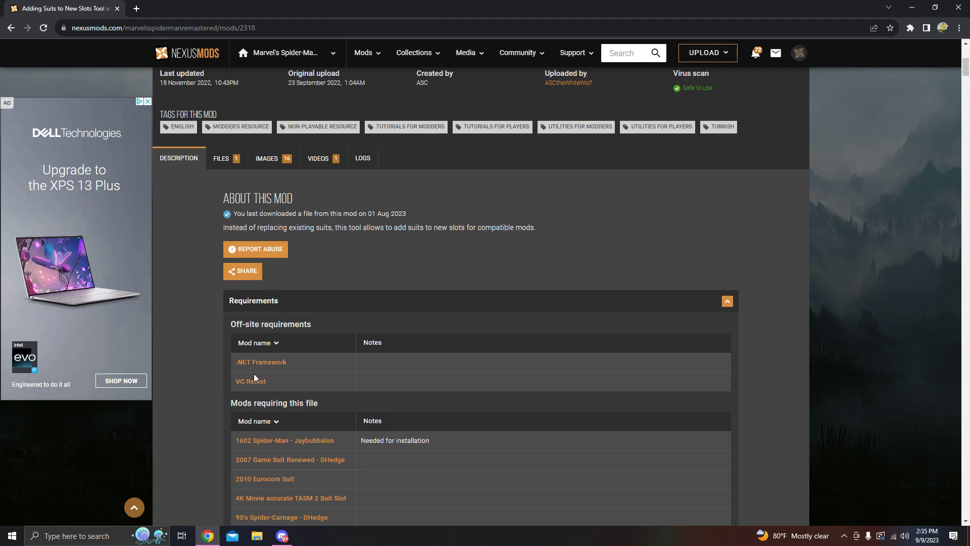
{"action": "scroll", "coordinate": [263, 361], "scroll_direction": "up", "scroll_amount": 3}
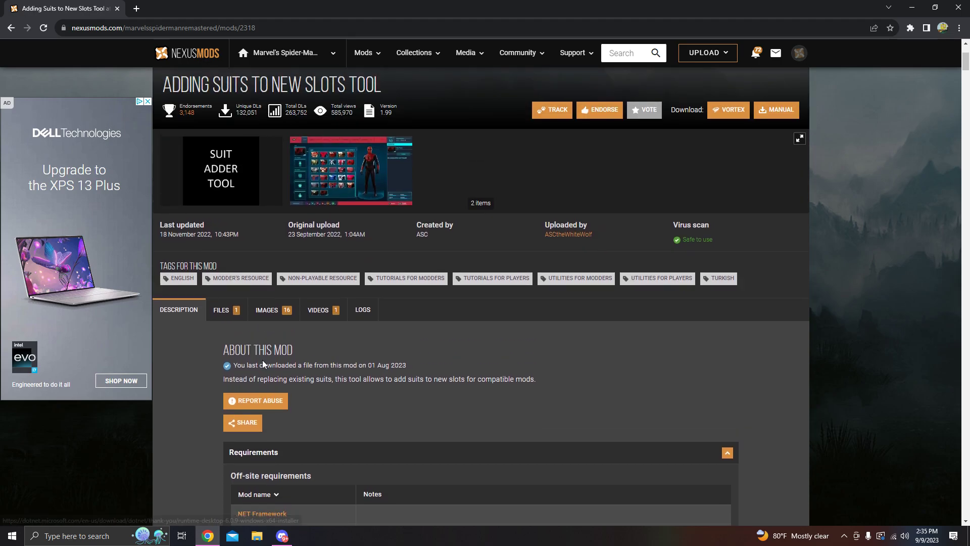
{"action": "scroll", "coordinate": [262, 359], "scroll_direction": "up", "scroll_amount": 3}
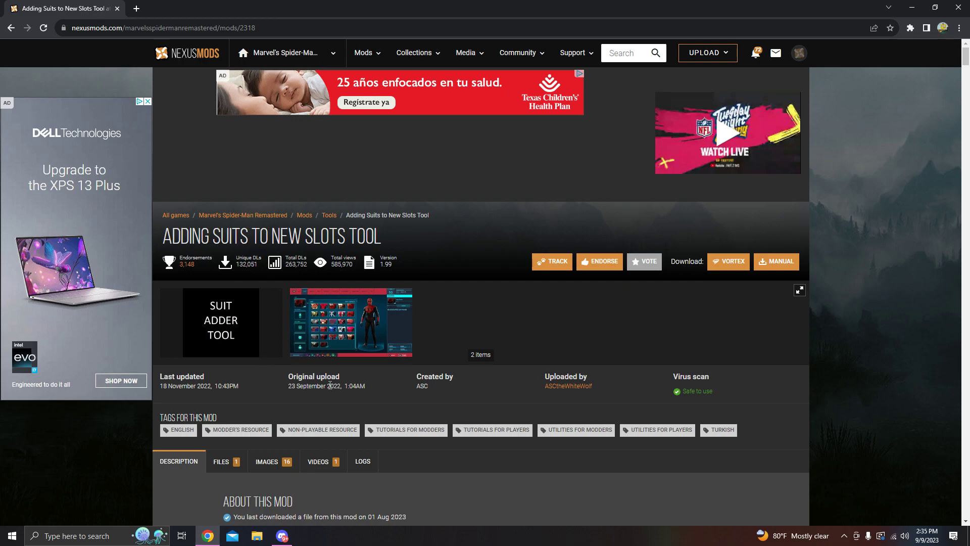
{"action": "scroll", "coordinate": [327, 373], "scroll_direction": "down", "scroll_amount": 6}
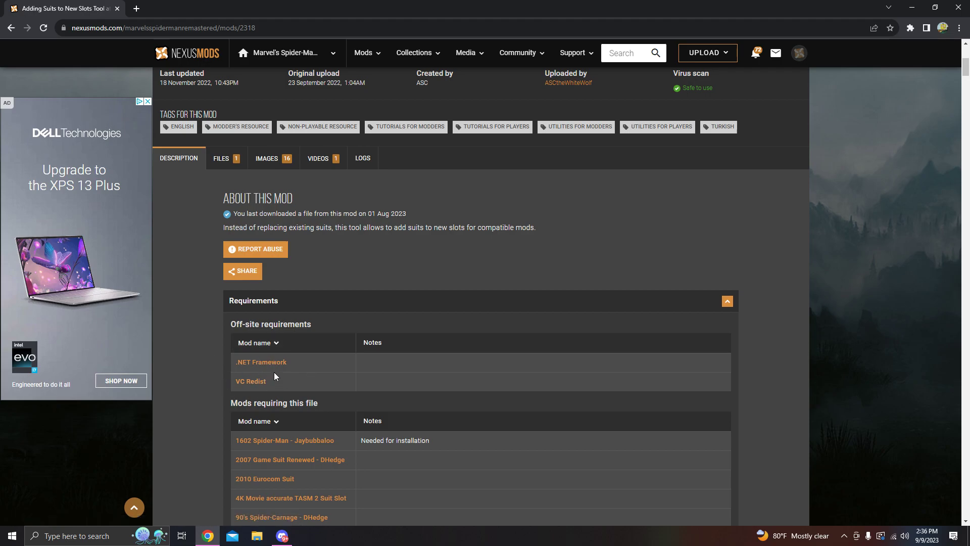
{"action": "scroll", "coordinate": [247, 371], "scroll_direction": "up", "scroll_amount": 5}
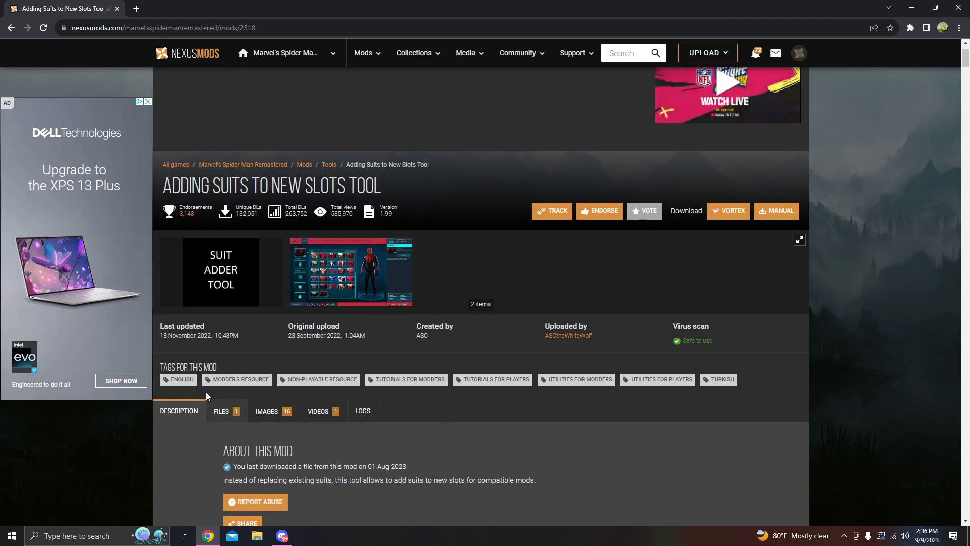
{"action": "scroll", "coordinate": [207, 392], "scroll_direction": "down", "scroll_amount": 4}
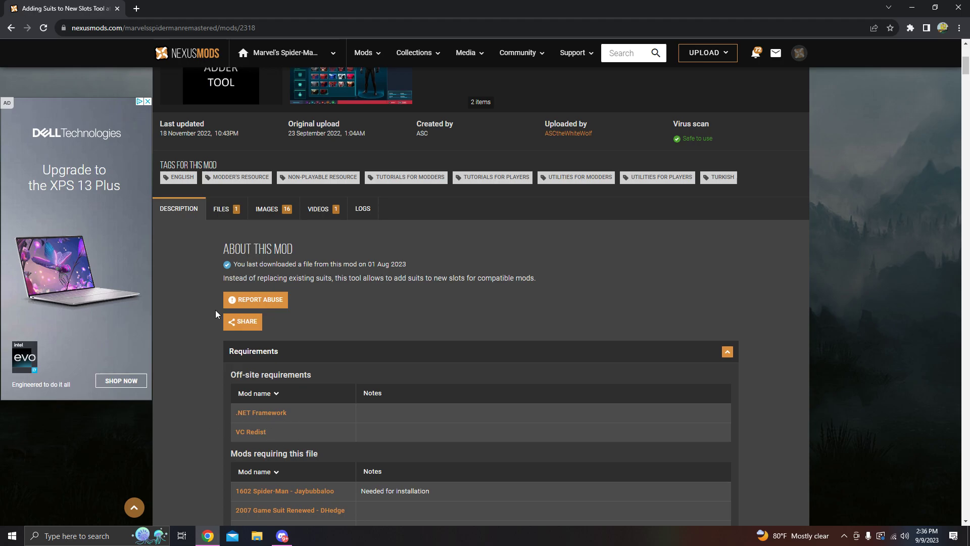
- Choose the manual download of the Suit Adding Tool from the mod's files and proceed past the additional files notice
{"action": "left_click", "coordinate": [223, 214]}
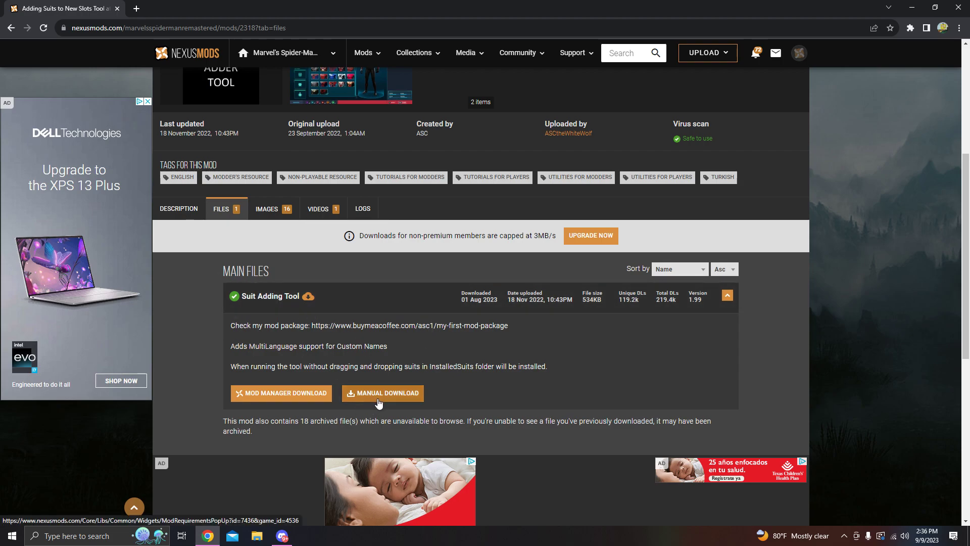
{"action": "left_click", "coordinate": [378, 398]}
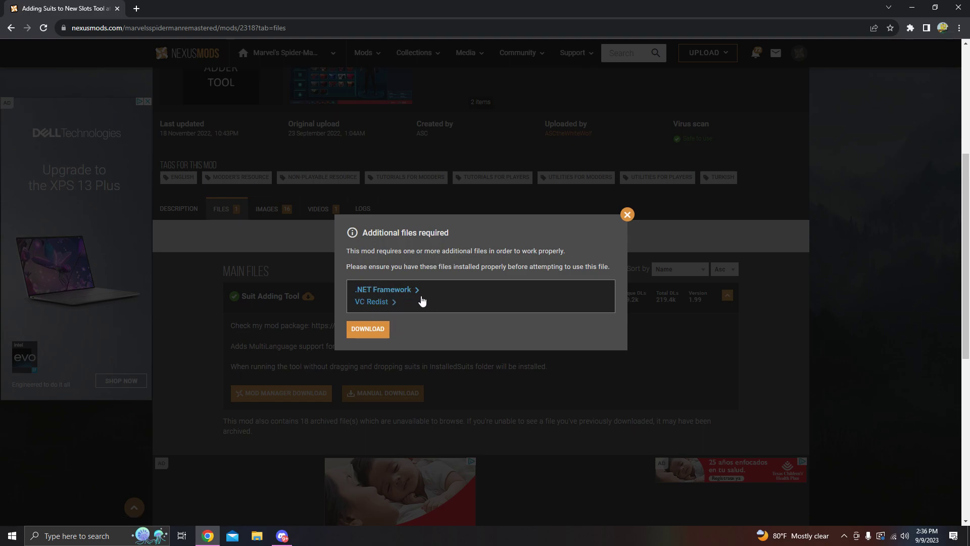
{"action": "left_click", "coordinate": [372, 334]}
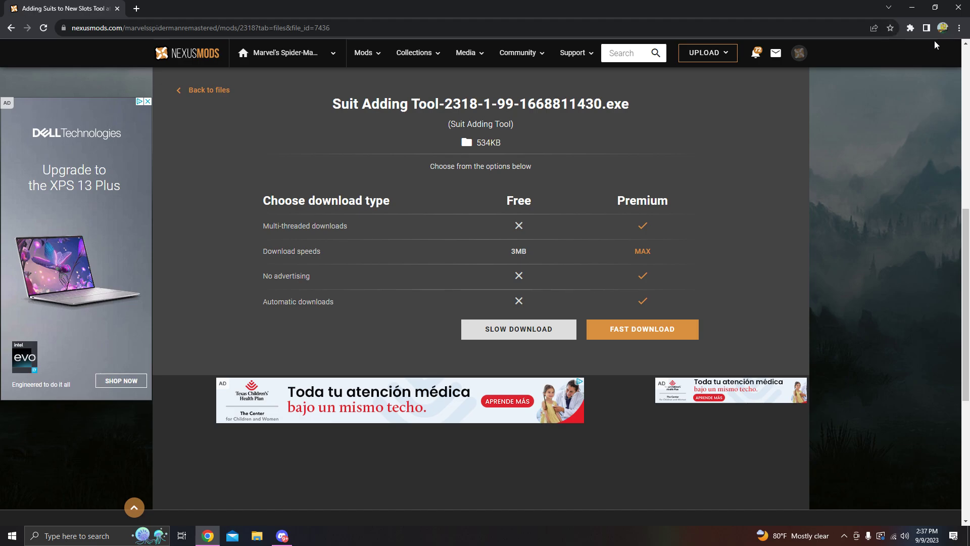
- Check the browser's download history, then close it and return to the Suit Adding Tool download page
{"action": "right_click", "coordinate": [19, 207]}
{"action": "key", "text": "Escape"}
{"action": "left_click", "coordinate": [957, 27]}
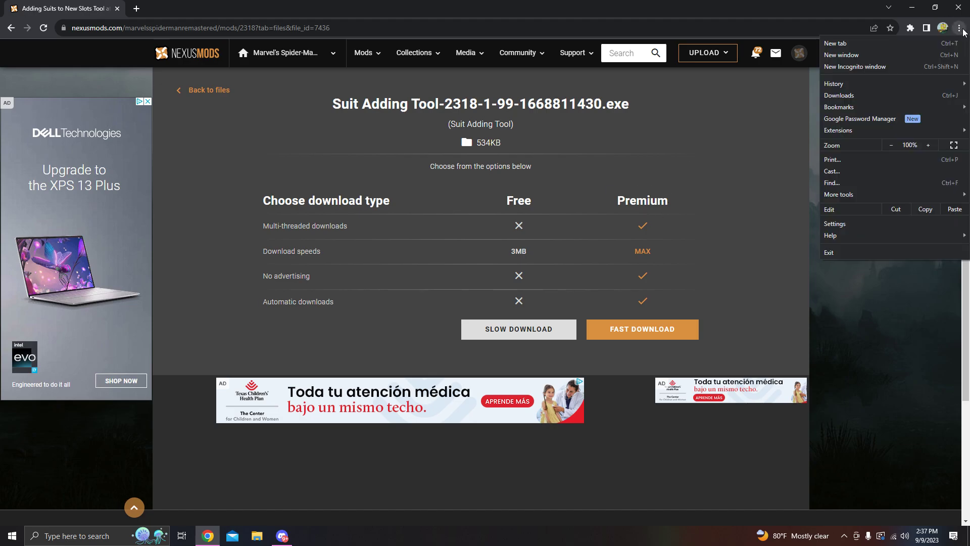
{"action": "left_click", "coordinate": [865, 311]}
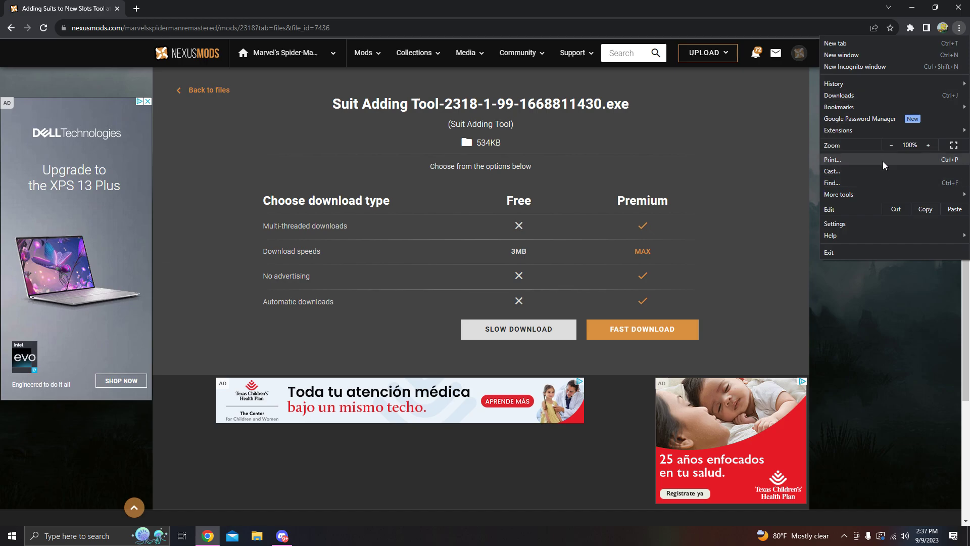
{"action": "left_click", "coordinate": [876, 95]}
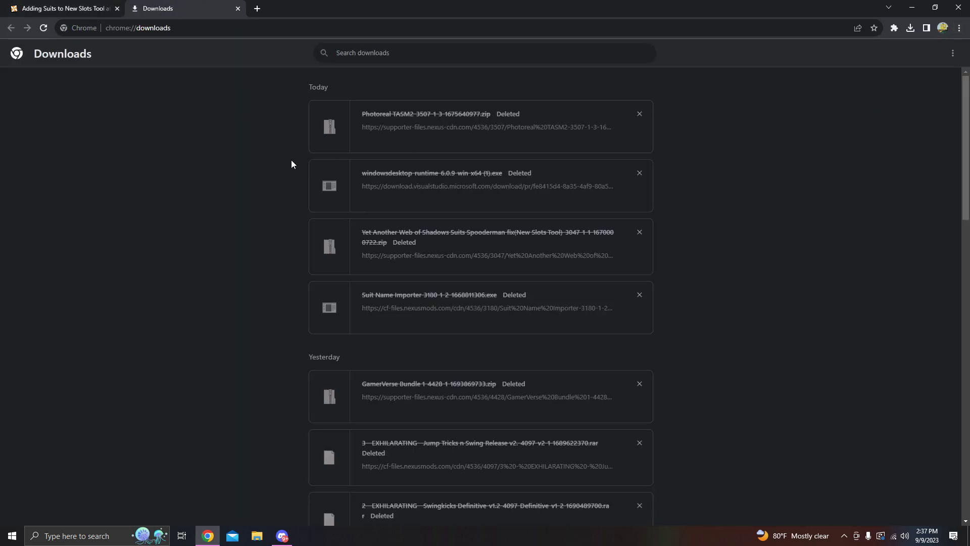
{"action": "left_click", "coordinate": [235, 7]}
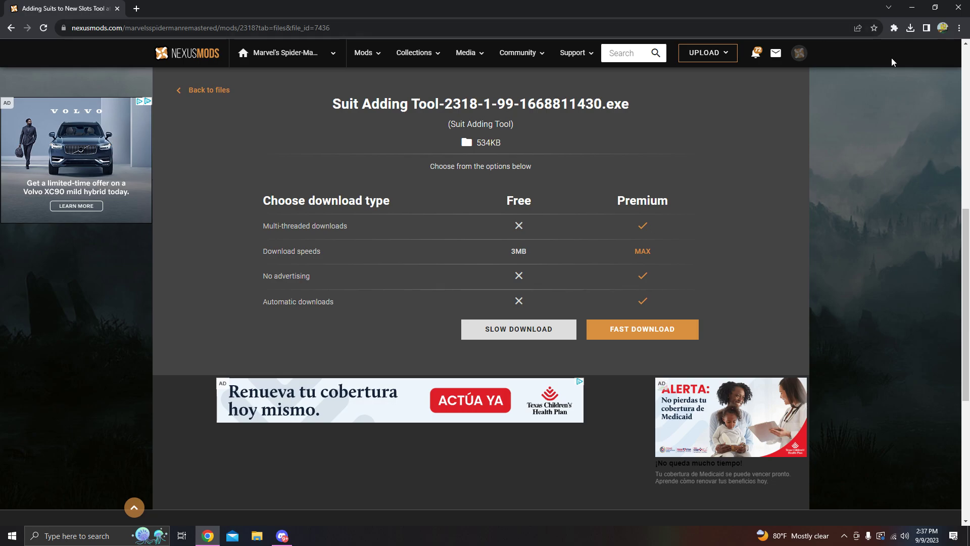
- Minimize Chrome, switch to File Explorer and browse the Downloads, Desktop and game folders before opening the Suit Adder Tool folder
{"action": "left_click", "coordinate": [918, 11]}
{"action": "left_click", "coordinate": [257, 535]}
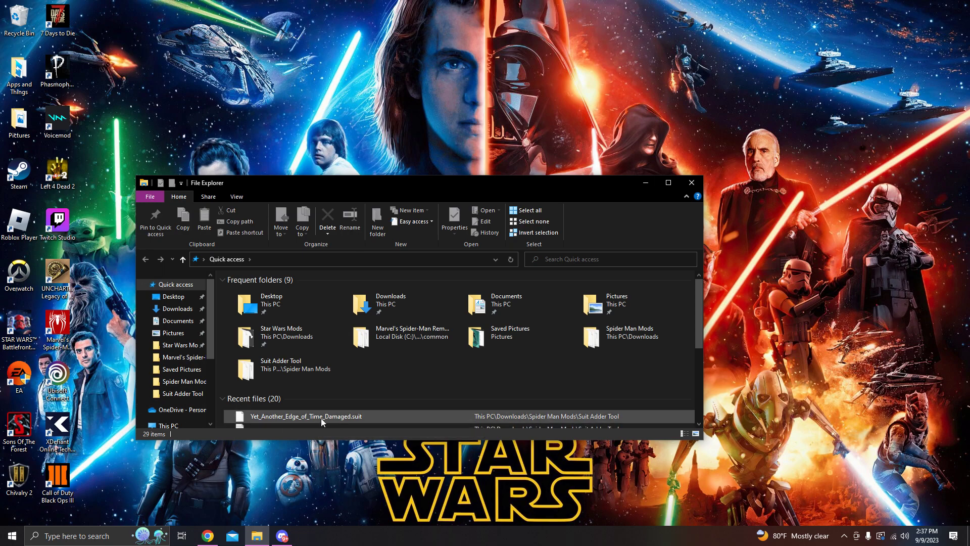
{"action": "left_click", "coordinate": [177, 311]}
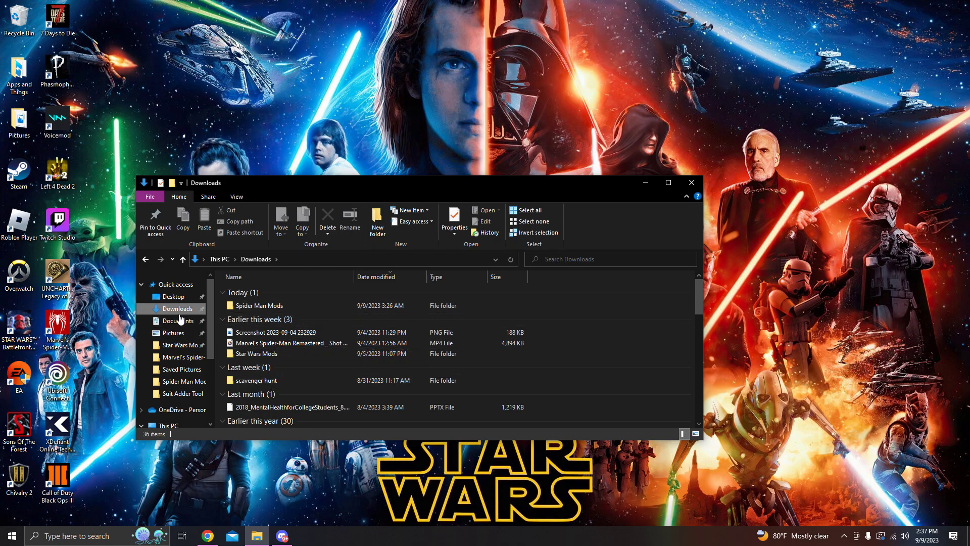
{"action": "left_click", "coordinate": [173, 298]}
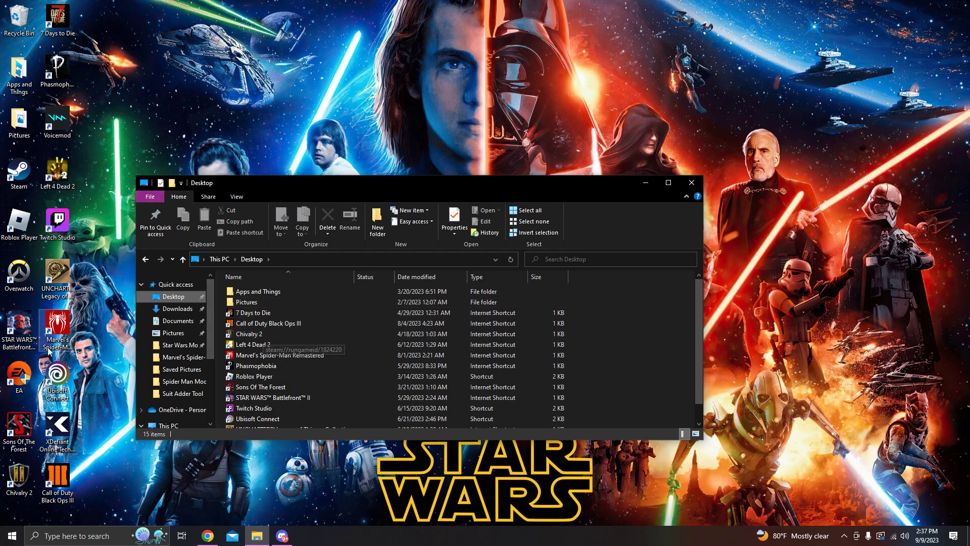
{"action": "left_click", "coordinate": [181, 357]}
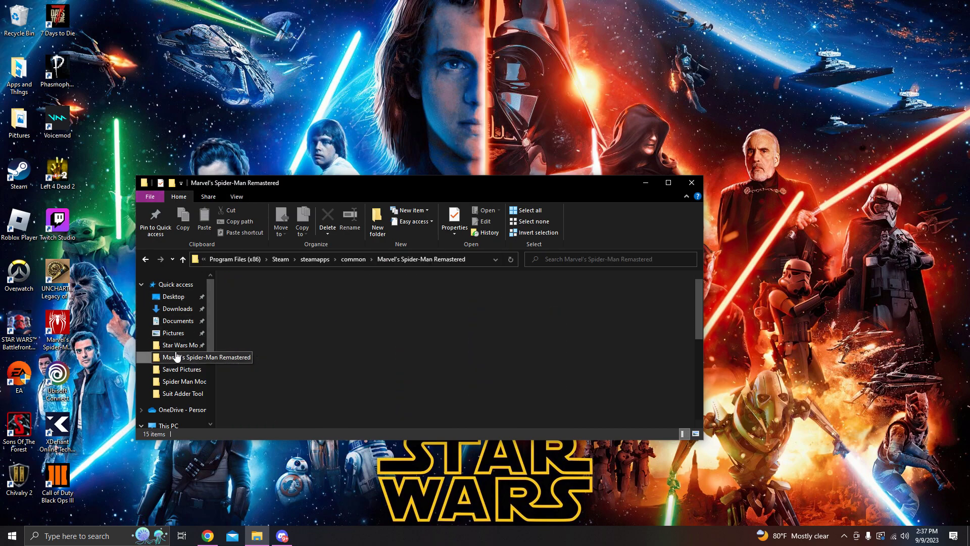
{"action": "left_click", "coordinate": [174, 394]}
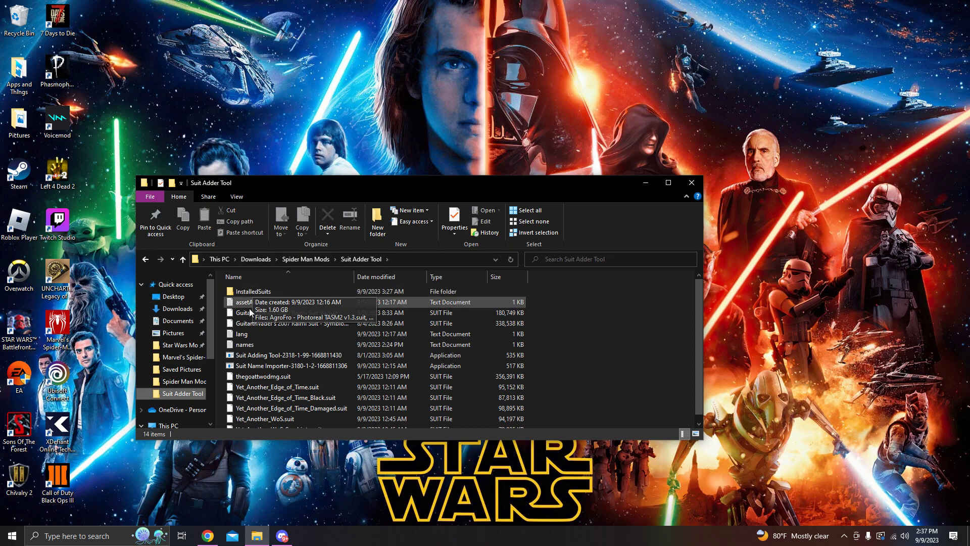
- Open the Spider Man Mods folder and show the option for creating a new folder there without using it
{"action": "left_click", "coordinate": [183, 384]}
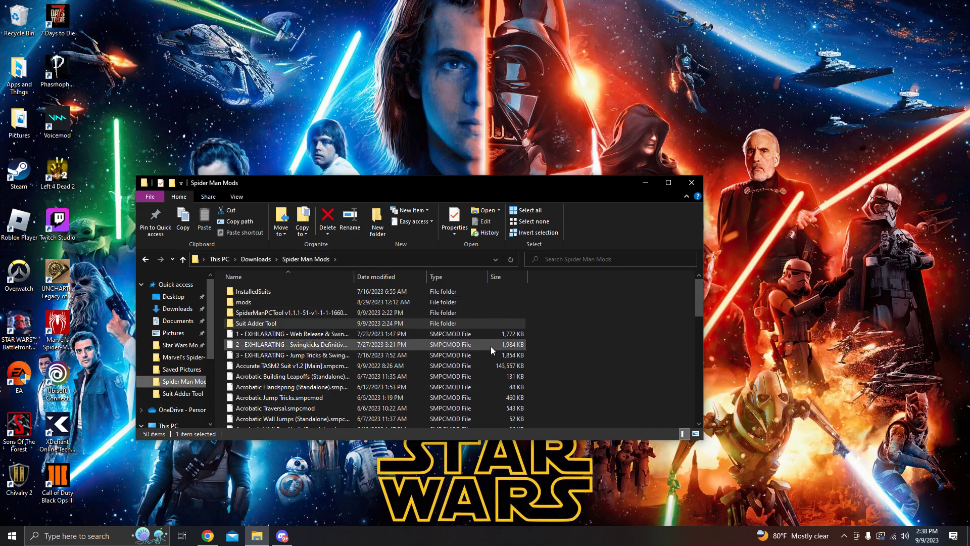
{"action": "right_click", "coordinate": [565, 303]}
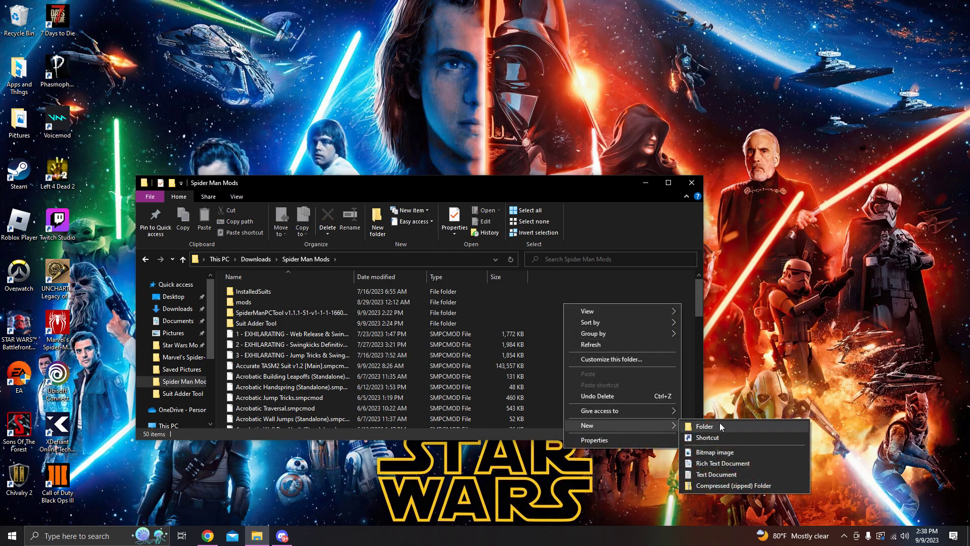
{"action": "key", "text": "Escape"}
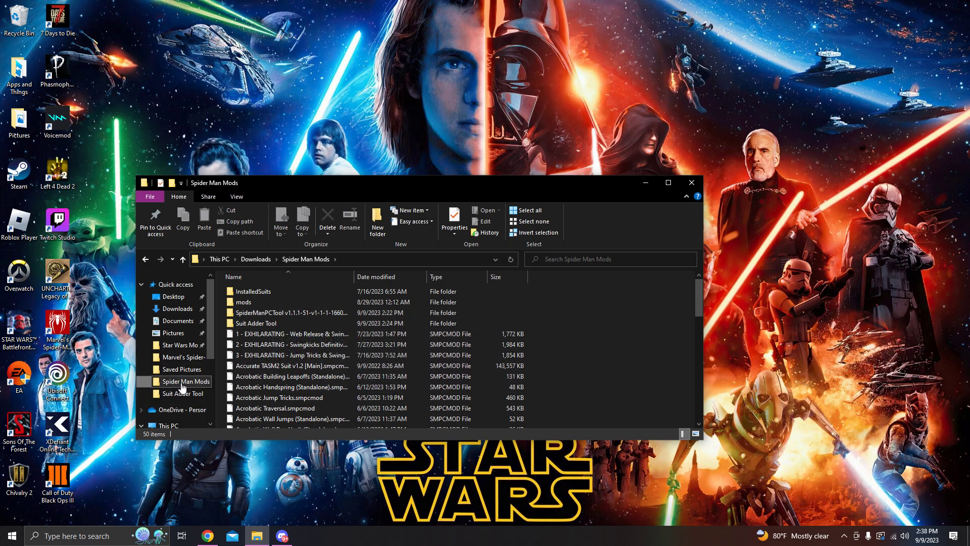
- View the Star Wars Mods folder, then return to Spider Man Mods and look through its contents
{"action": "left_click", "coordinate": [176, 345]}
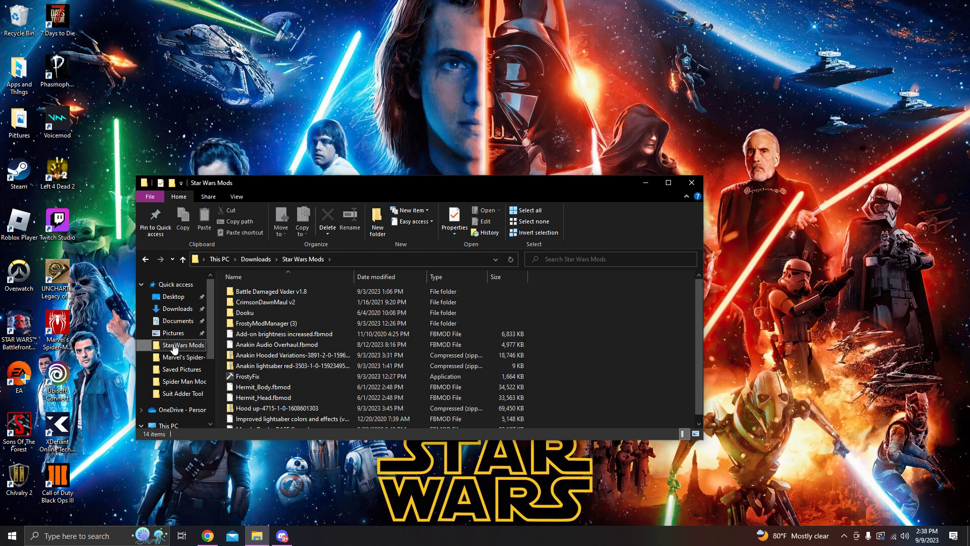
{"action": "left_click", "coordinate": [180, 382]}
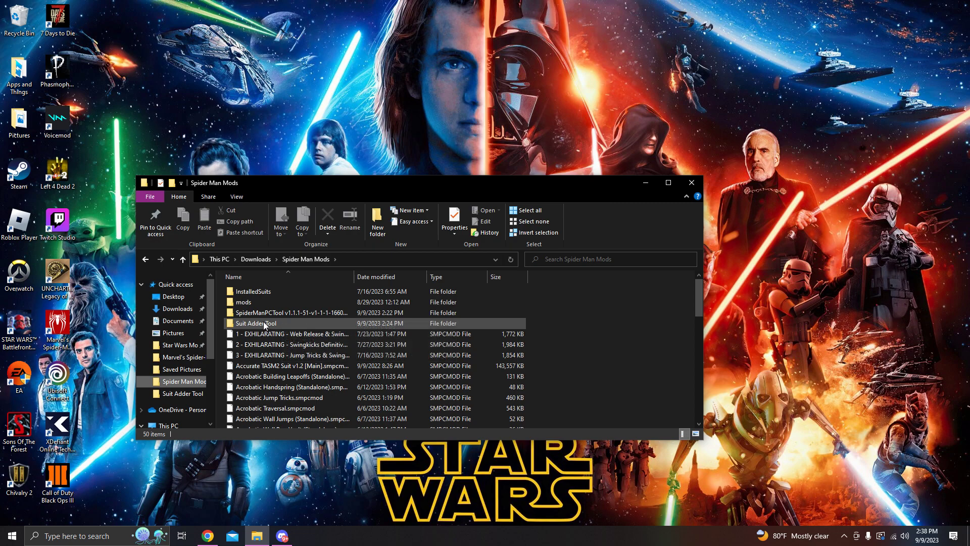
{"action": "scroll", "coordinate": [277, 384], "scroll_direction": "down", "scroll_amount": 3}
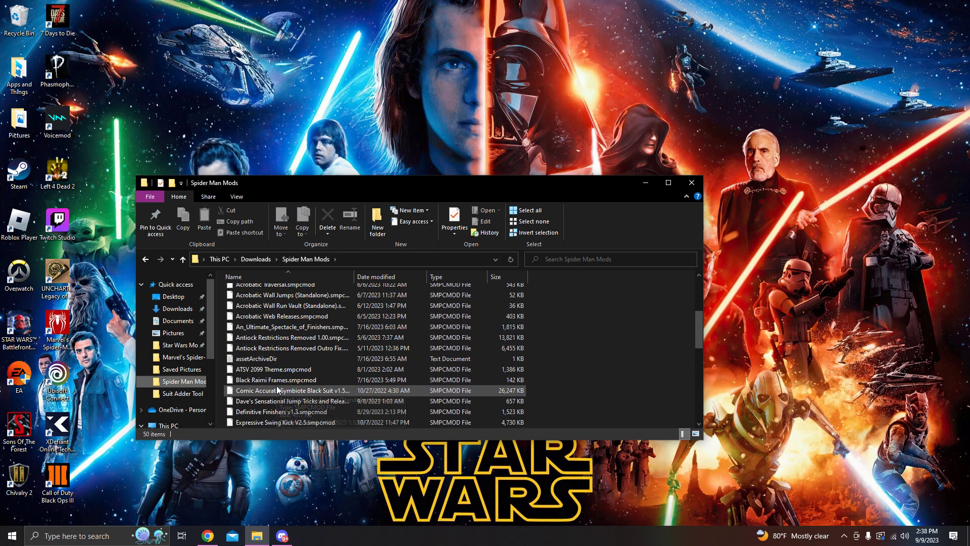
{"action": "scroll", "coordinate": [277, 386], "scroll_direction": "up", "scroll_amount": 3}
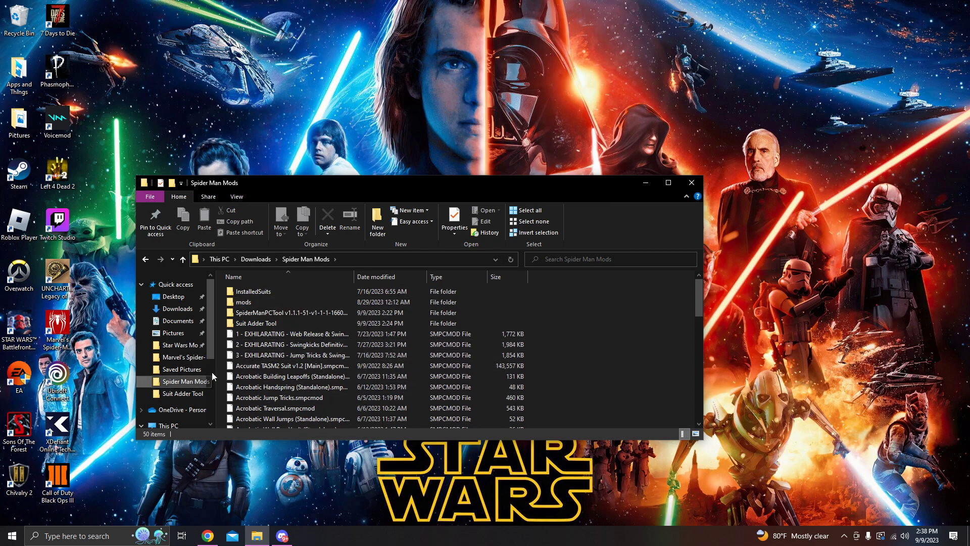
{"action": "scroll", "coordinate": [290, 383], "scroll_direction": "down", "scroll_amount": 5}
{"action": "scroll", "coordinate": [290, 383], "scroll_direction": "up", "scroll_amount": 5}
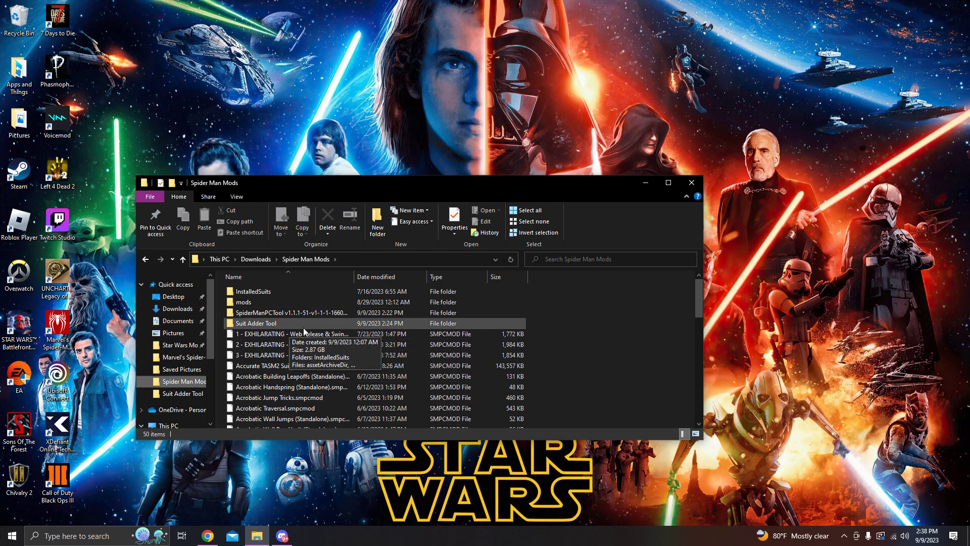
- Open the Suit Adder Tool folder inside Spider Man Mods and locate the Suit Adding Tool application among the suit files
{"action": "double_click", "coordinate": [271, 325]}
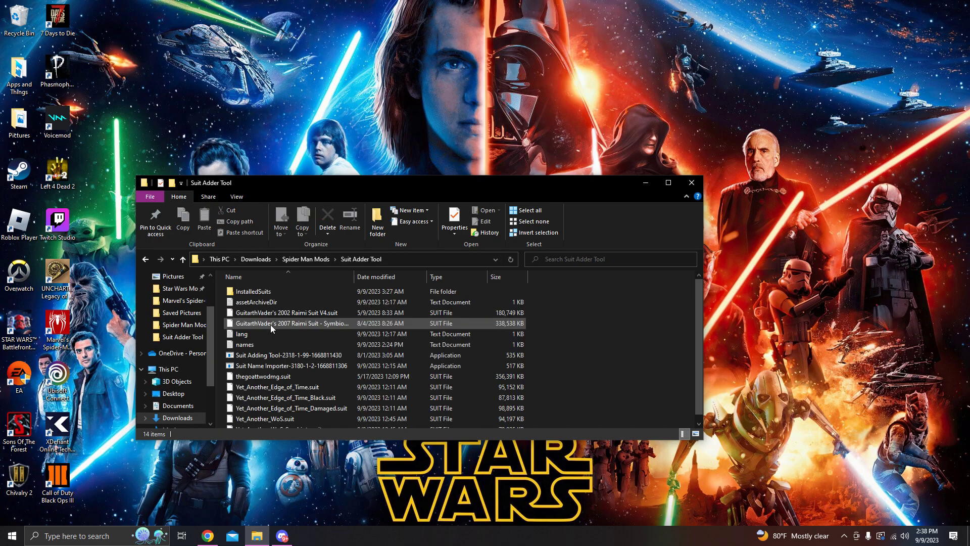
{"action": "scroll", "coordinate": [289, 368], "scroll_direction": "down", "scroll_amount": 1}
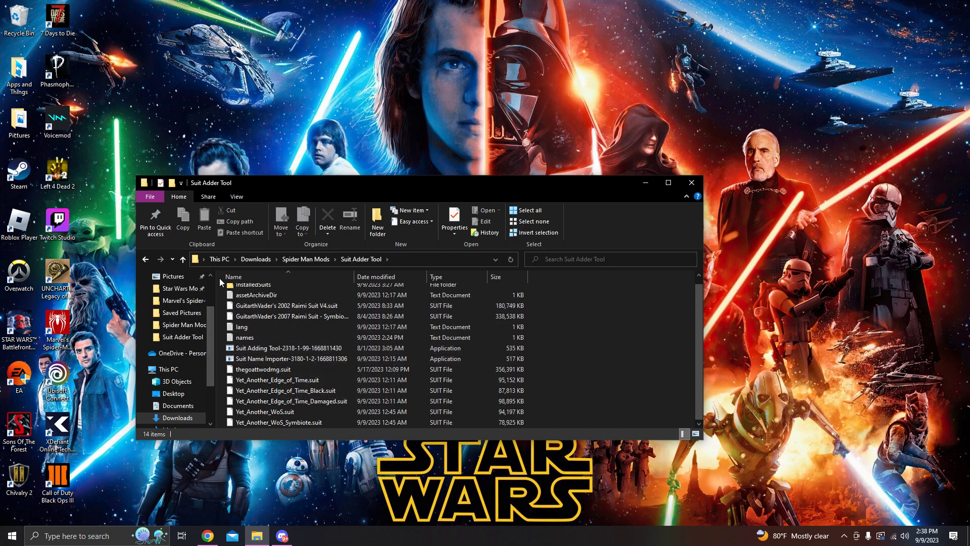
{"action": "left_click", "coordinate": [150, 261]}
{"action": "double_click", "coordinate": [272, 324]}
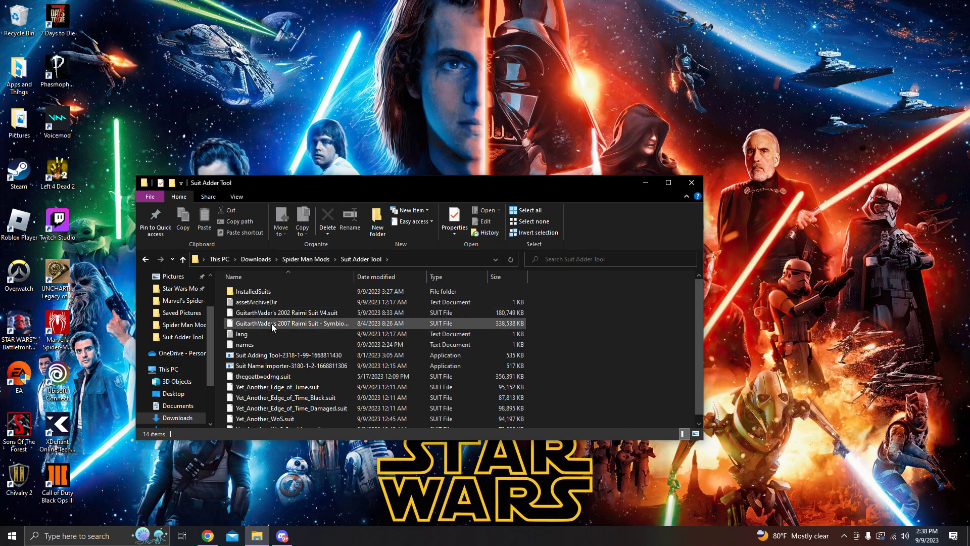
{"action": "scroll", "coordinate": [295, 349], "scroll_direction": "down", "scroll_amount": 1}
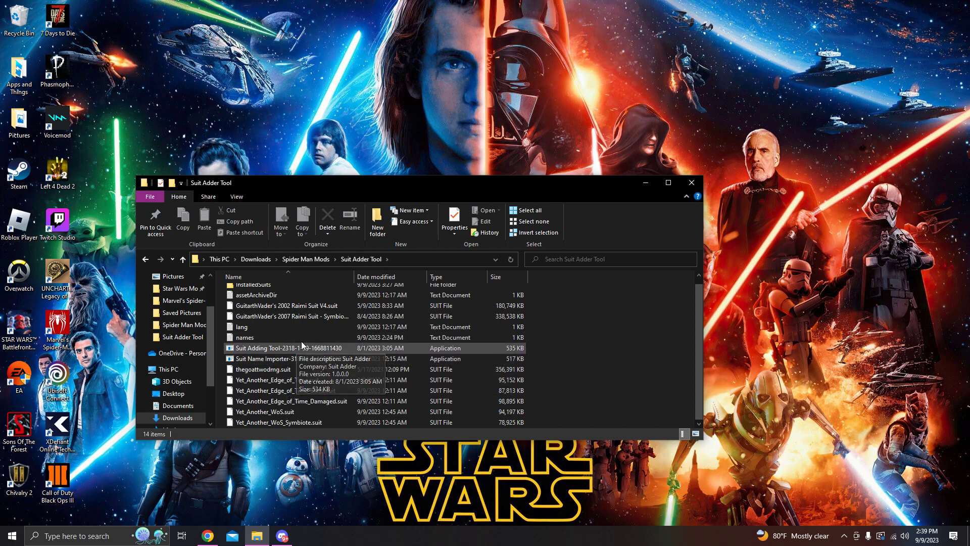
- Minimize the Suit Adder Tool folder window and switch to Chrome with the Nexus Mods download page
{"action": "left_click", "coordinate": [646, 182]}
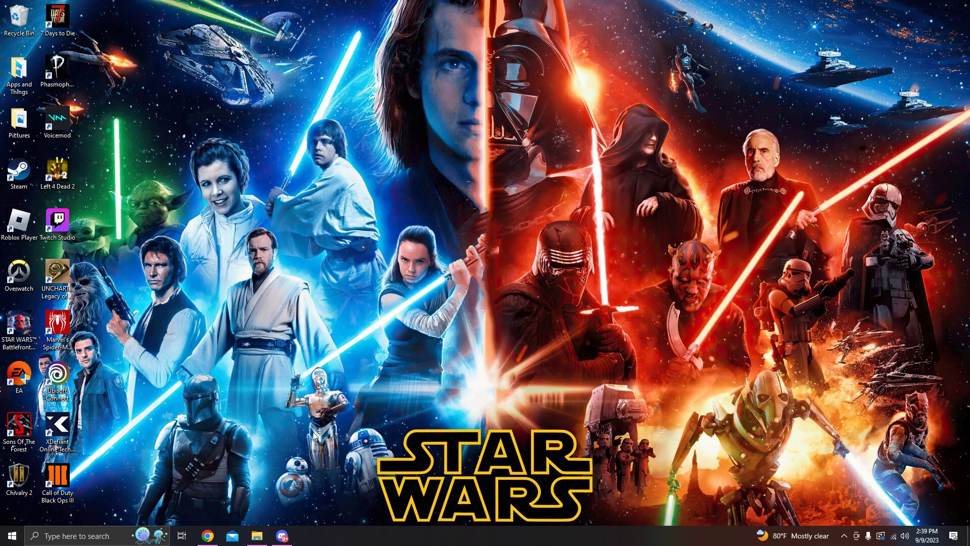
{"action": "left_click", "coordinate": [257, 539]}
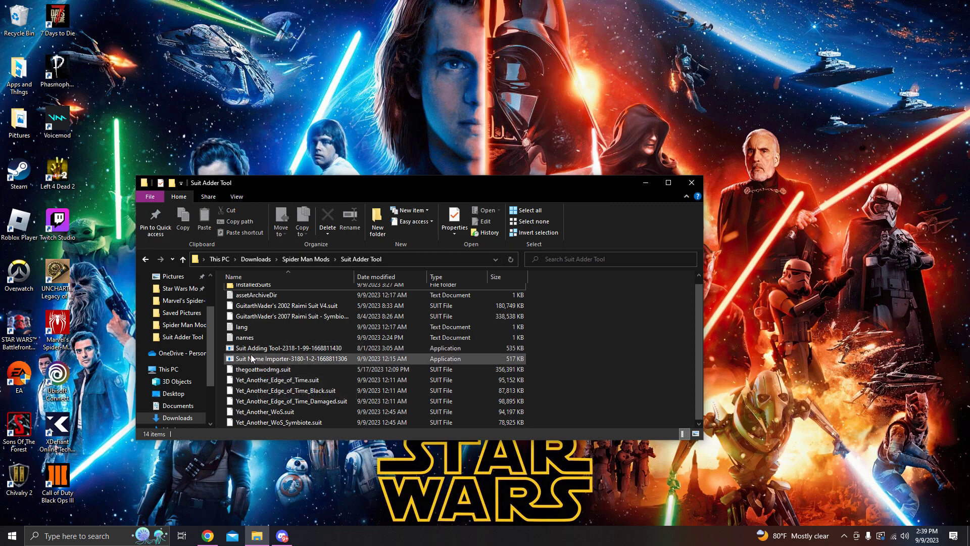
{"action": "left_click", "coordinate": [646, 183]}
{"action": "key", "text": "alt+Tab"}
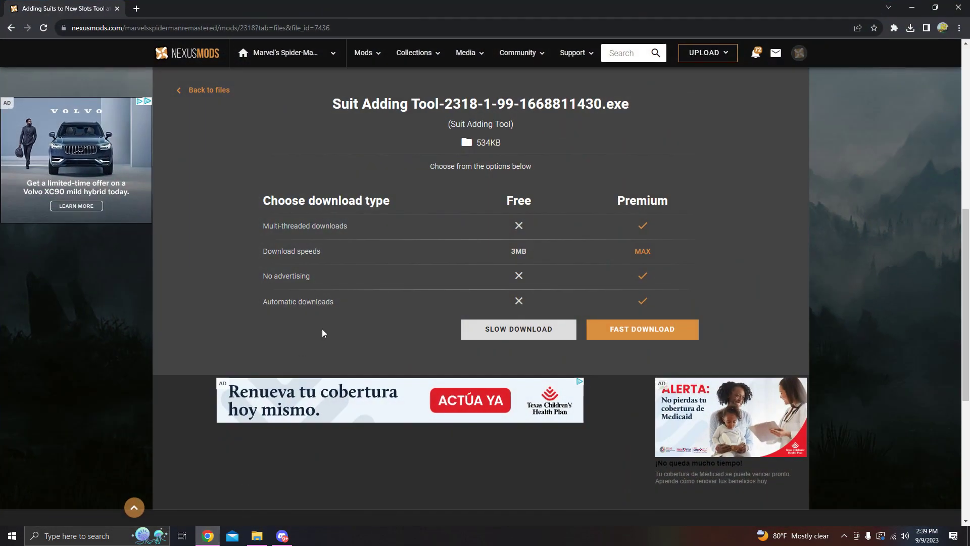
- Search the Nexus mods for "suit name" and open the Suit Name Importer page
{"action": "left_click", "coordinate": [630, 57]}
{"action": "type", "text": "suit name"}
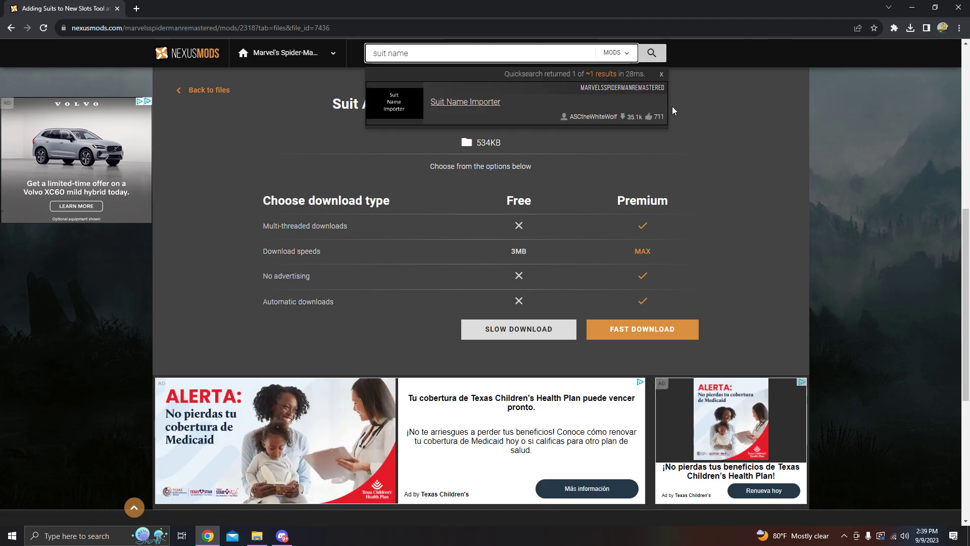
{"action": "left_click", "coordinate": [440, 103]}
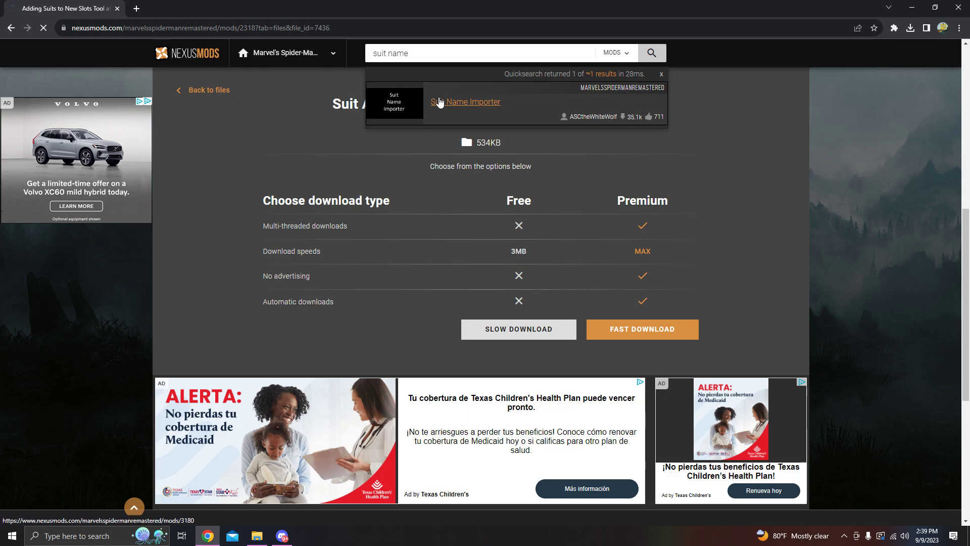
- Read the Suit Name Importer description and expand its Requirements section to review the needed mods and runtimes
{"action": "scroll", "coordinate": [340, 271], "scroll_direction": "down", "scroll_amount": 5}
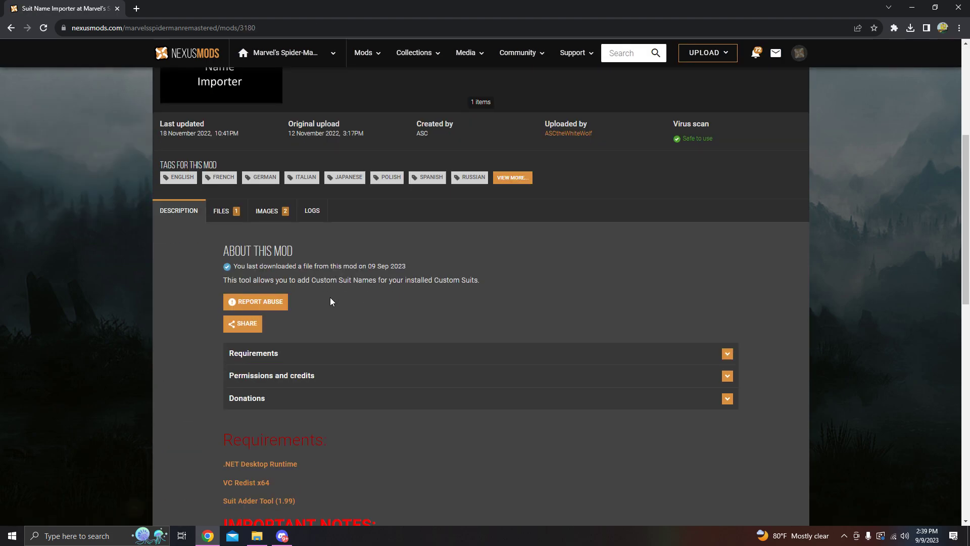
{"action": "scroll", "coordinate": [310, 311], "scroll_direction": "up", "scroll_amount": 3}
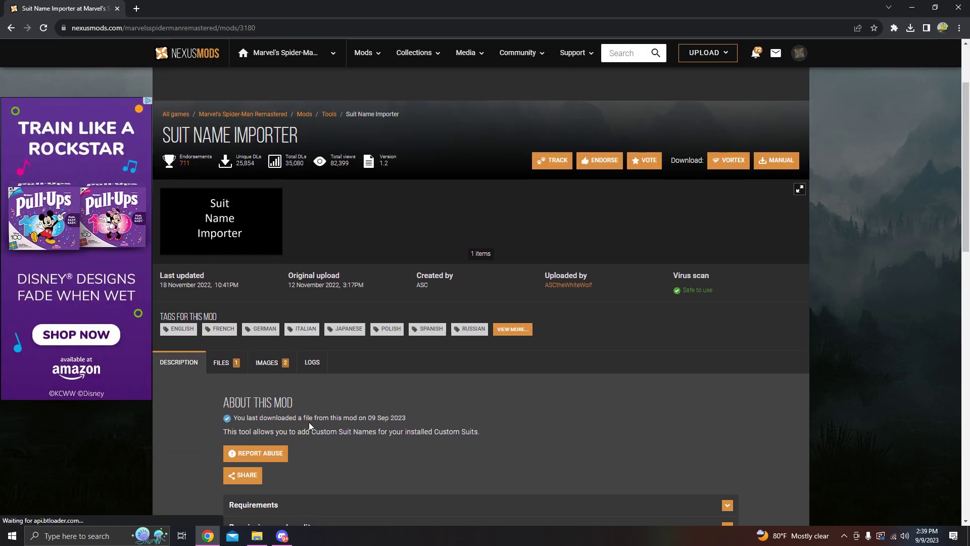
{"action": "scroll", "coordinate": [305, 423], "scroll_direction": "down", "scroll_amount": 4}
{"action": "left_click", "coordinate": [307, 303]}
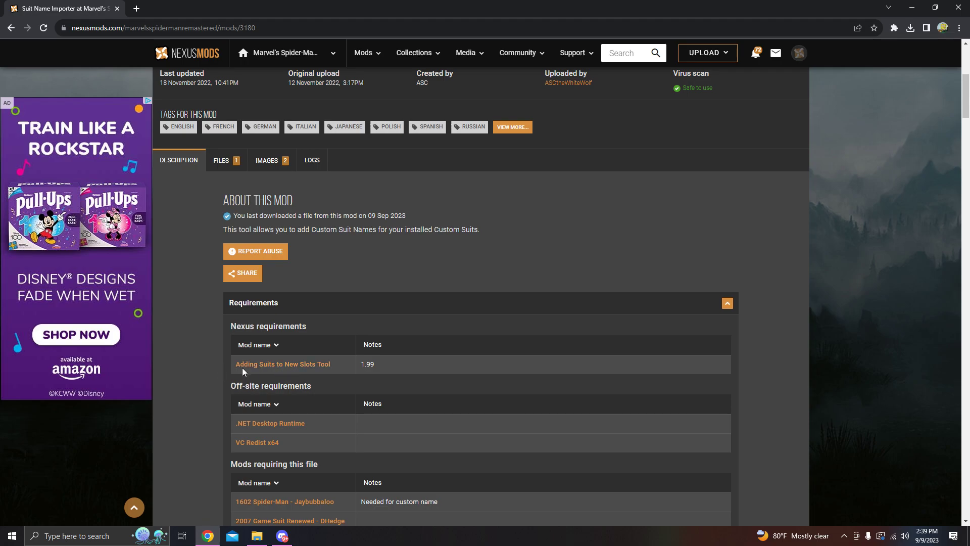
{"action": "scroll", "coordinate": [359, 265], "scroll_direction": "up", "scroll_amount": 3}
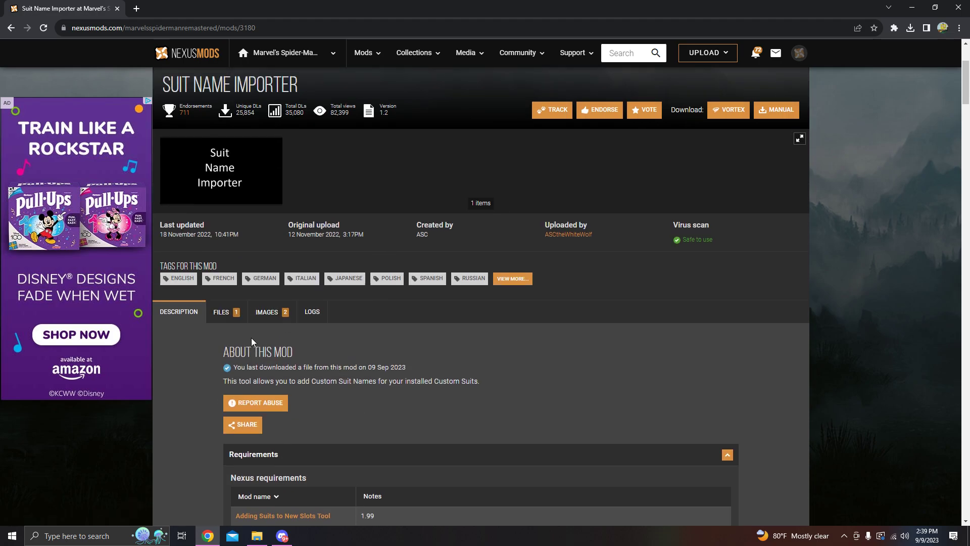
- Show the Suit Name Importer's files and request its manual download, continuing to the choice of download type
{"action": "left_click", "coordinate": [226, 317]}
{"action": "scroll", "coordinate": [388, 423], "scroll_direction": "down", "scroll_amount": 1}
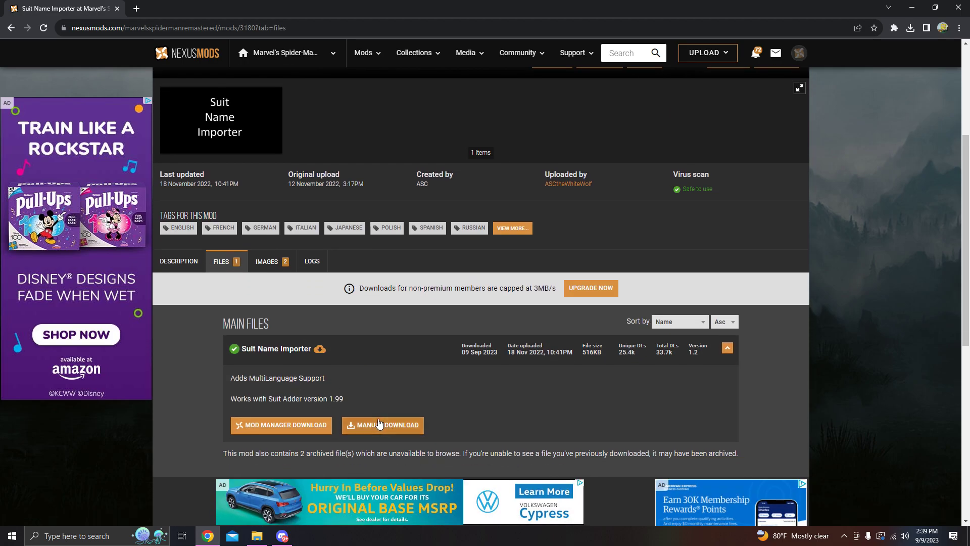
{"action": "scroll", "coordinate": [212, 354], "scroll_direction": "up", "scroll_amount": 2}
{"action": "scroll", "coordinate": [220, 360], "scroll_direction": "down", "scroll_amount": 3}
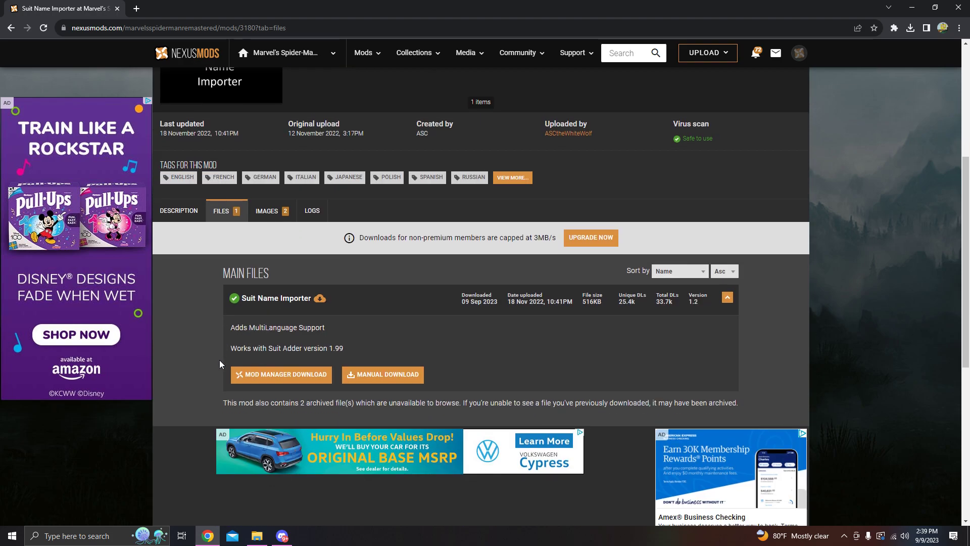
{"action": "left_click", "coordinate": [372, 378]}
{"action": "left_click", "coordinate": [364, 338]}
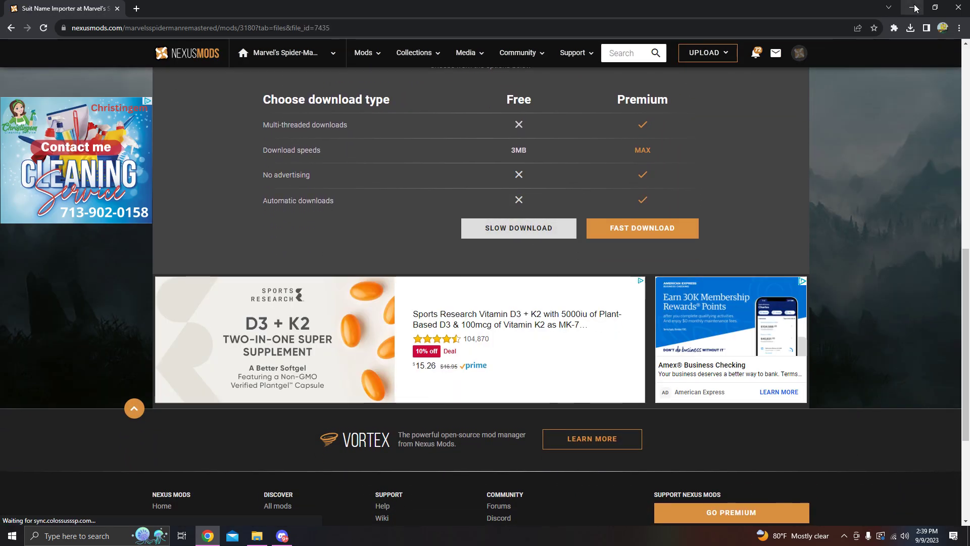
- Minimize Chrome, switch to File Explorer and view the Suit Adder Tool folder and the pinned Marvel's Spider-Man Remastered folder
{"action": "left_click", "coordinate": [912, 8]}
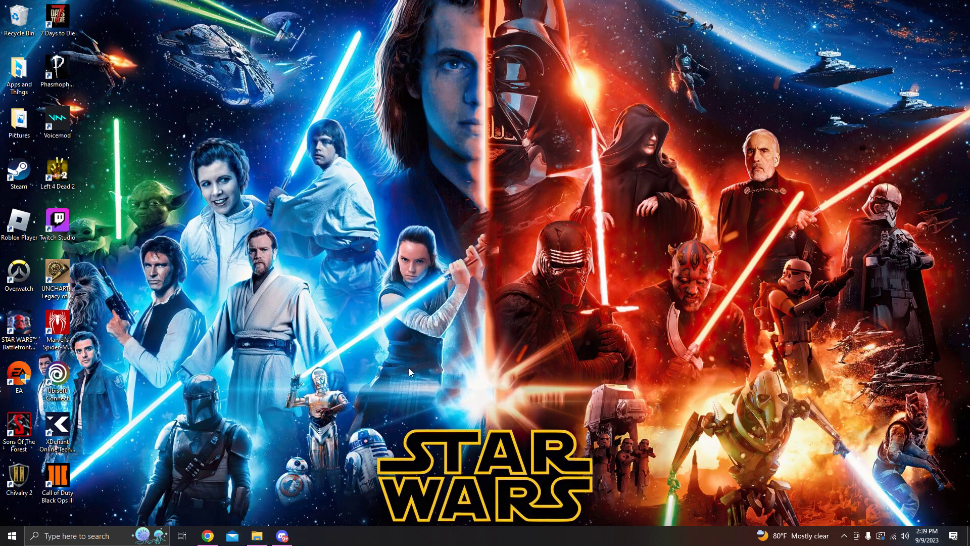
{"action": "left_click", "coordinate": [257, 536]}
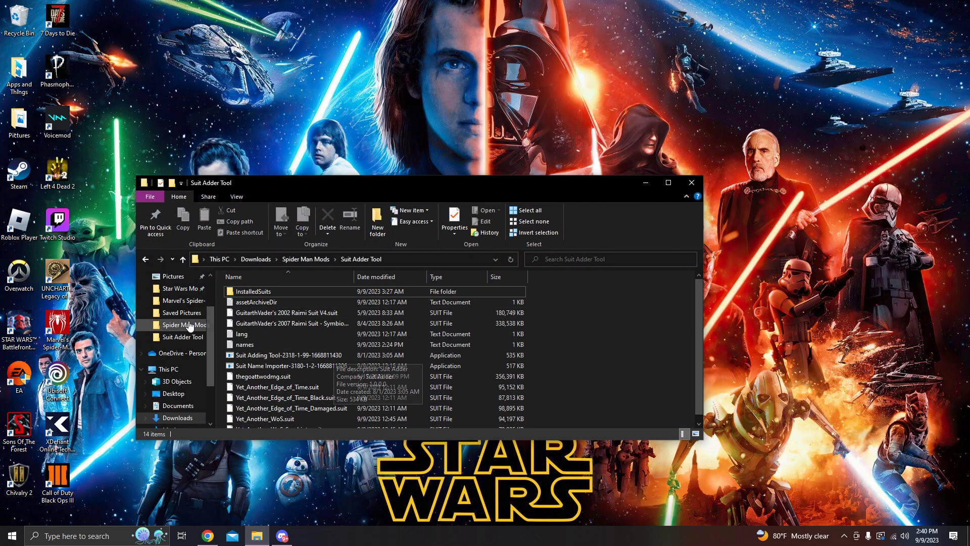
{"action": "left_click", "coordinate": [176, 338]}
{"action": "scroll", "coordinate": [300, 365], "scroll_direction": "down", "scroll_amount": 1}
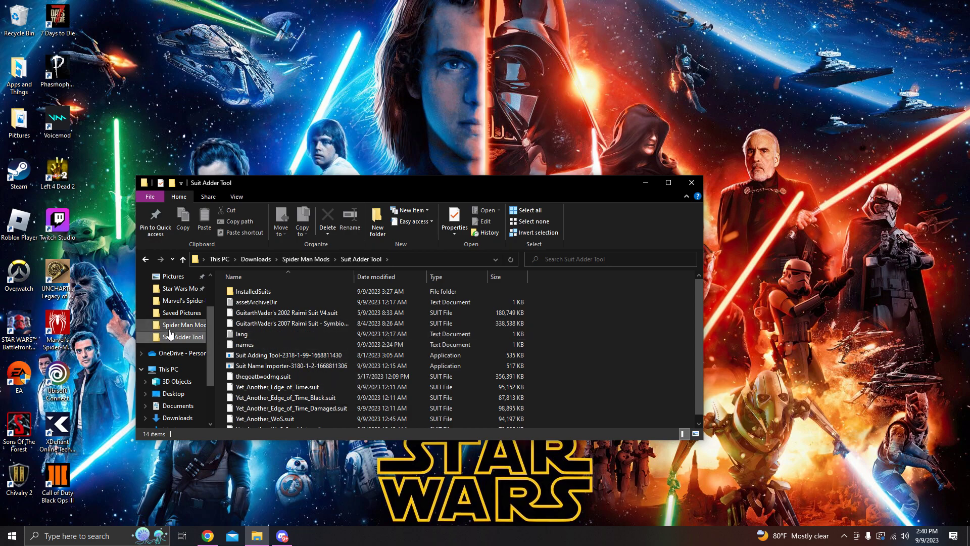
{"action": "left_click", "coordinate": [183, 300]}
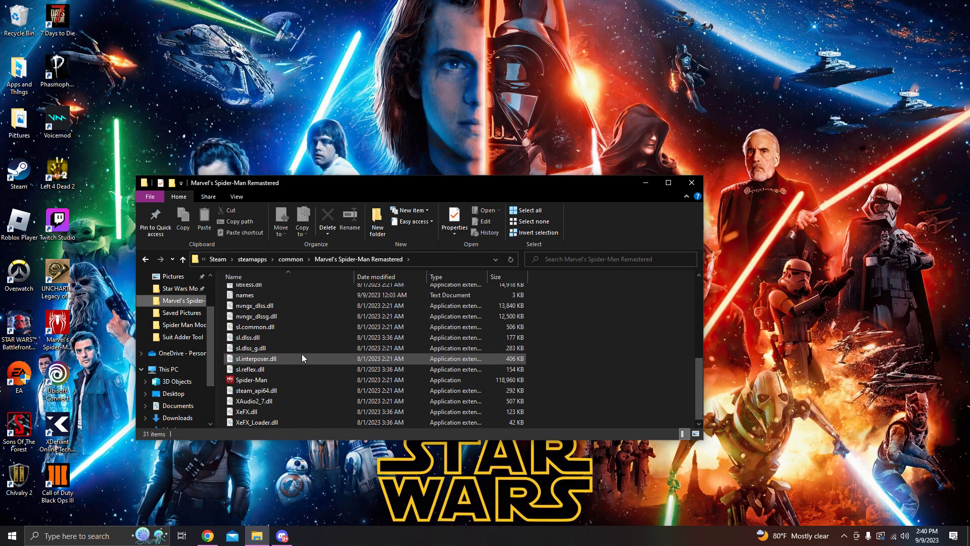
{"action": "scroll", "coordinate": [298, 387], "scroll_direction": "up", "scroll_amount": 4}
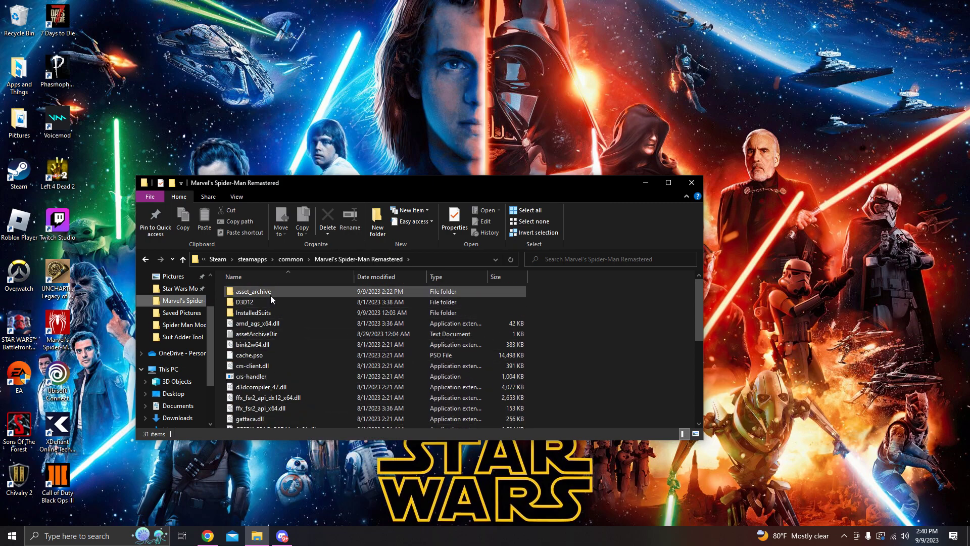
- Browse from Local Disk (C:) through Program Files (x86), Steam, steamapps and common to the Marvel's Spider-Man Remastered folder
{"action": "scroll", "coordinate": [158, 366], "scroll_direction": "down", "scroll_amount": 2}
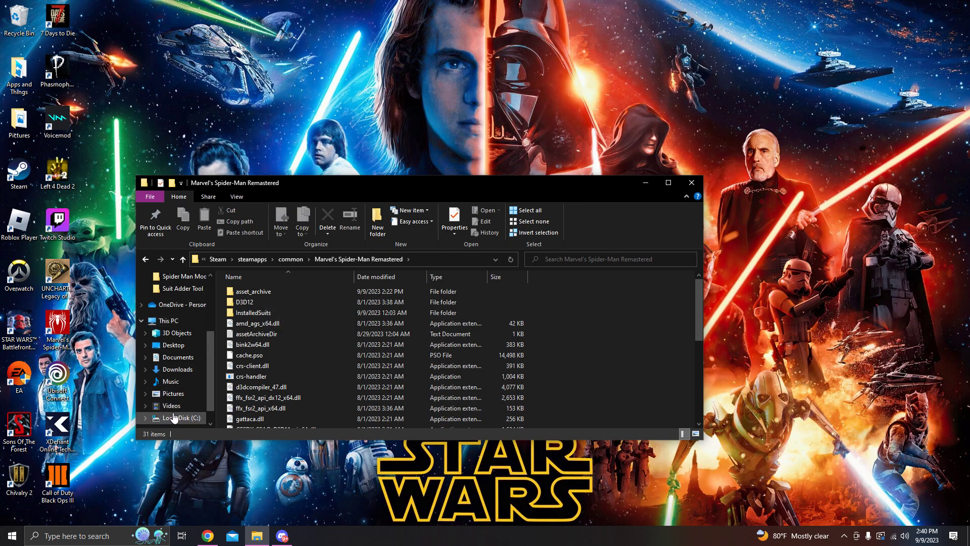
{"action": "left_click", "coordinate": [167, 419]}
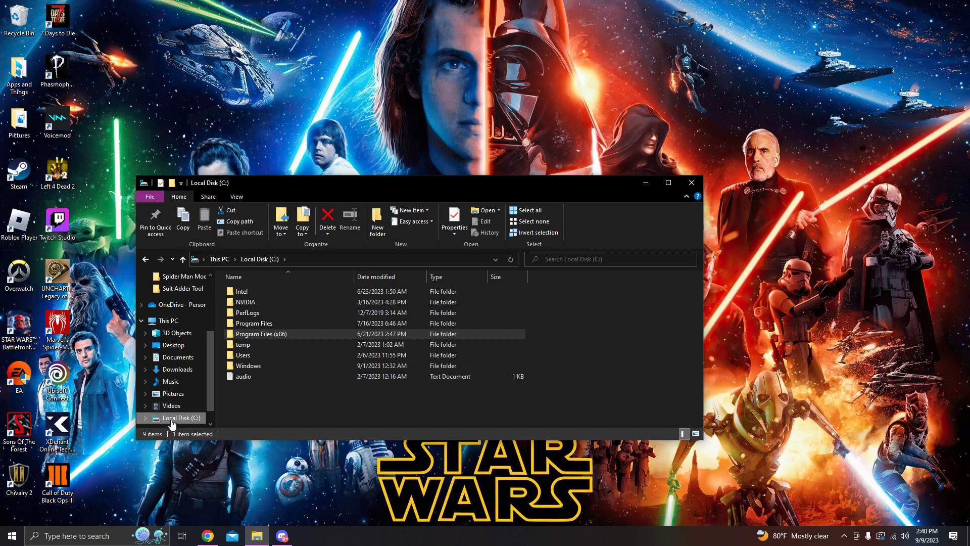
{"action": "double_click", "coordinate": [275, 333]}
{"action": "scroll", "coordinate": [279, 375], "scroll_direction": "down", "scroll_amount": 4}
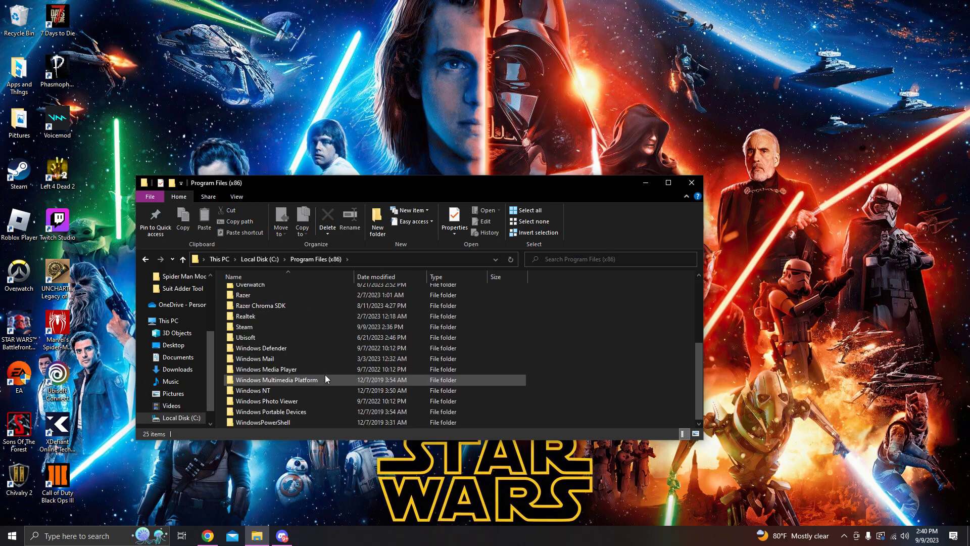
{"action": "double_click", "coordinate": [266, 327]}
{"action": "scroll", "coordinate": [283, 323], "scroll_direction": "down", "scroll_amount": 2}
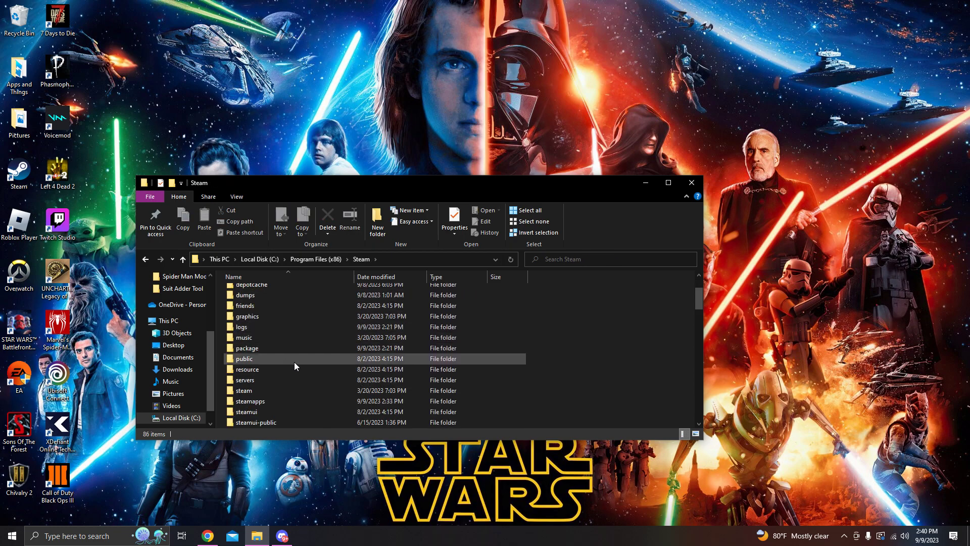
{"action": "double_click", "coordinate": [276, 399]}
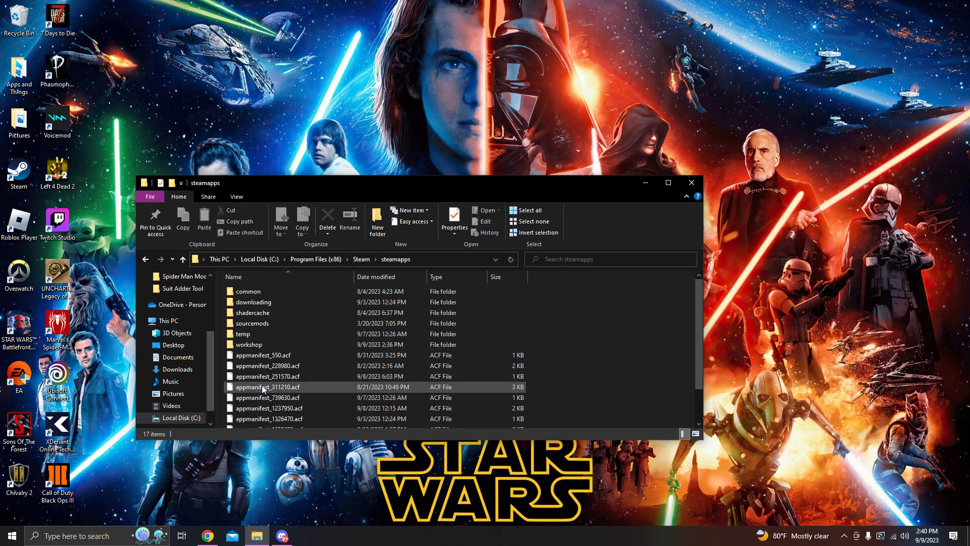
{"action": "double_click", "coordinate": [265, 291]}
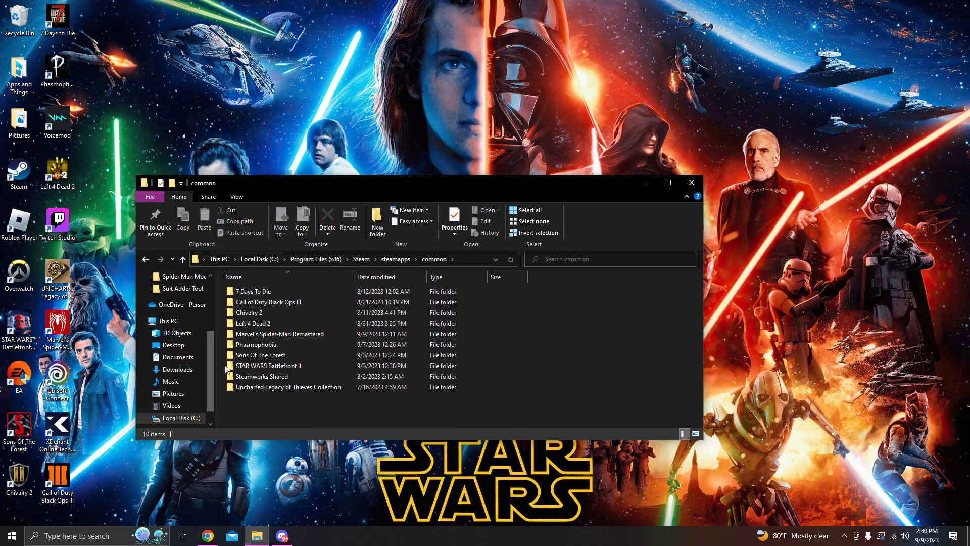
{"action": "double_click", "coordinate": [281, 335]}
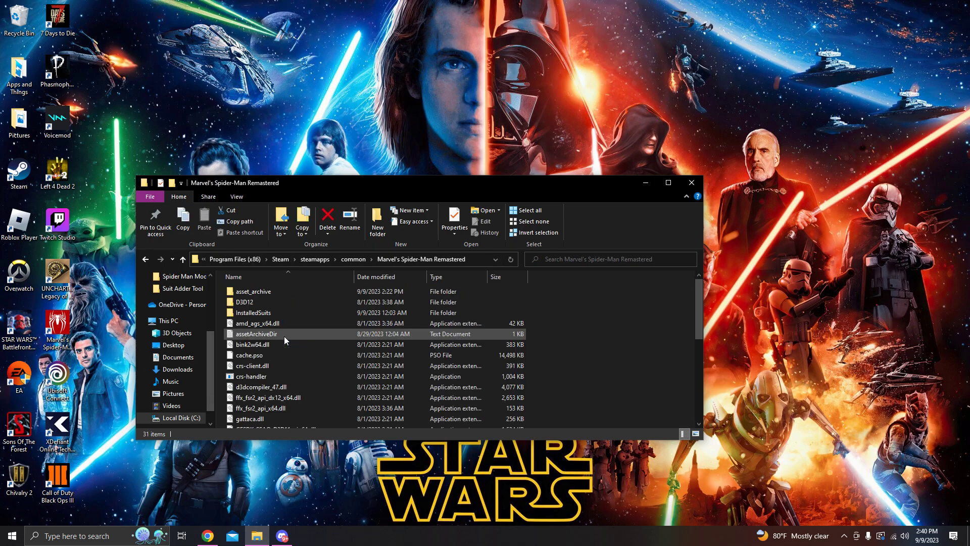
- Look through the files of the Marvel's Spider-Man Remastered game folder, and minimize its window
{"action": "scroll", "coordinate": [328, 349], "scroll_direction": "down", "scroll_amount": 4}
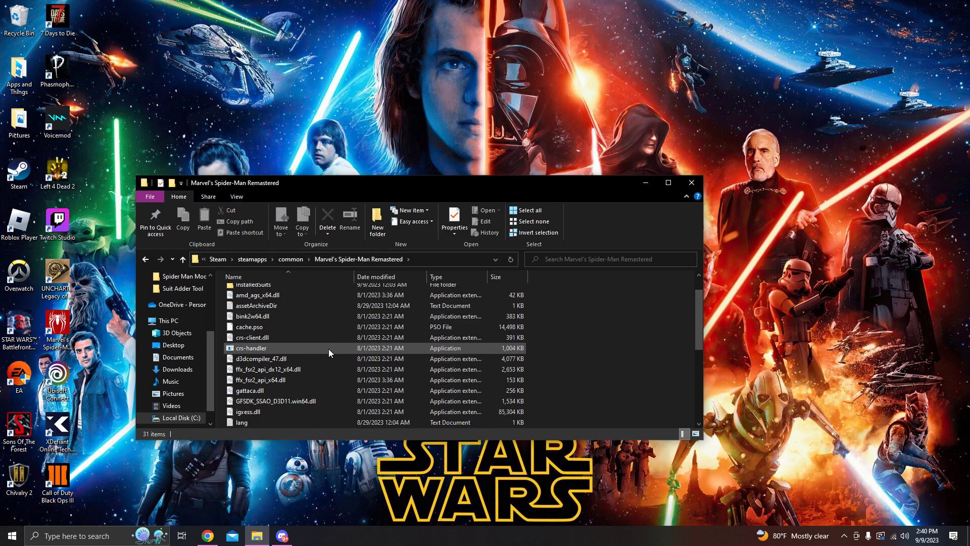
{"action": "scroll", "coordinate": [320, 349], "scroll_direction": "down", "scroll_amount": 1}
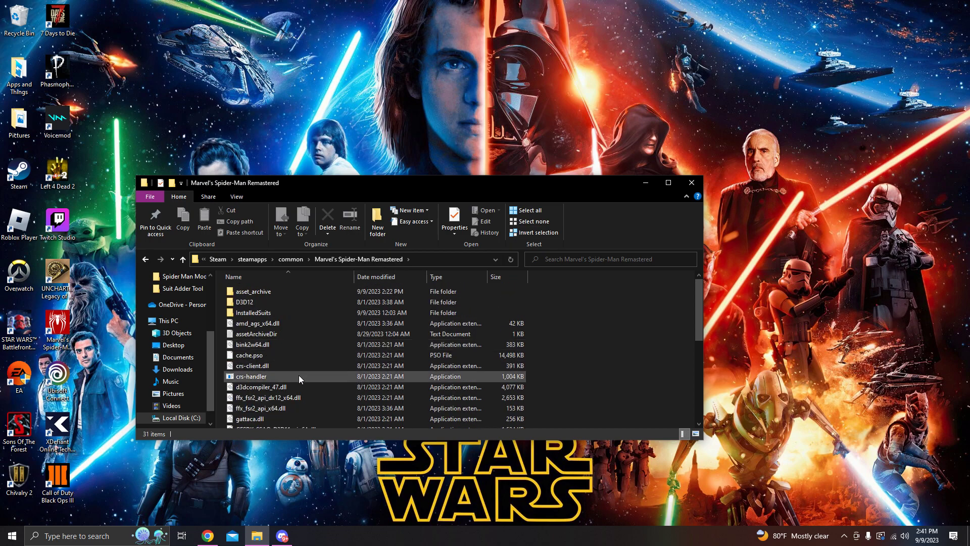
{"action": "scroll", "coordinate": [329, 365], "scroll_direction": "down", "scroll_amount": 1}
{"action": "scroll", "coordinate": [321, 377], "scroll_direction": "up", "scroll_amount": 6}
{"action": "scroll", "coordinate": [322, 383], "scroll_direction": "down", "scroll_amount": 4}
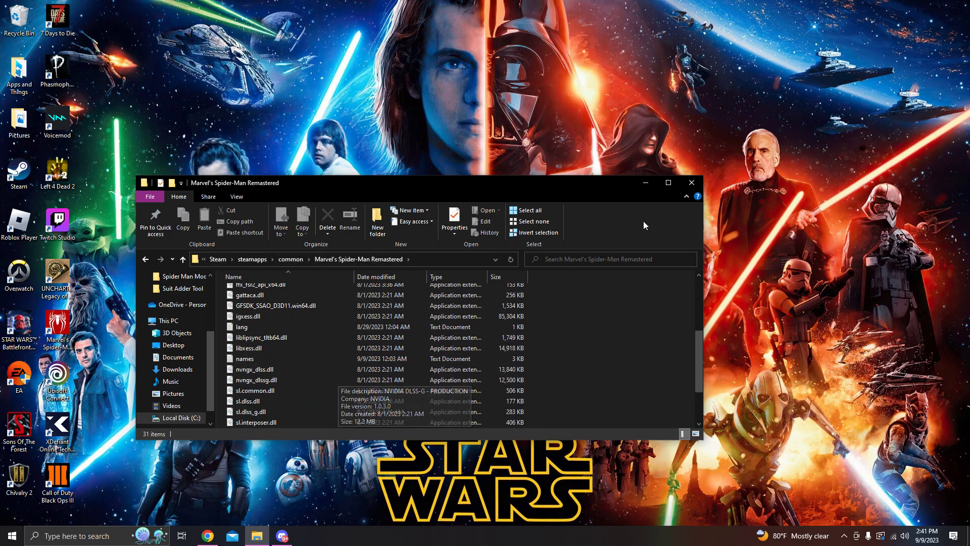
{"action": "left_click", "coordinate": [645, 183]}
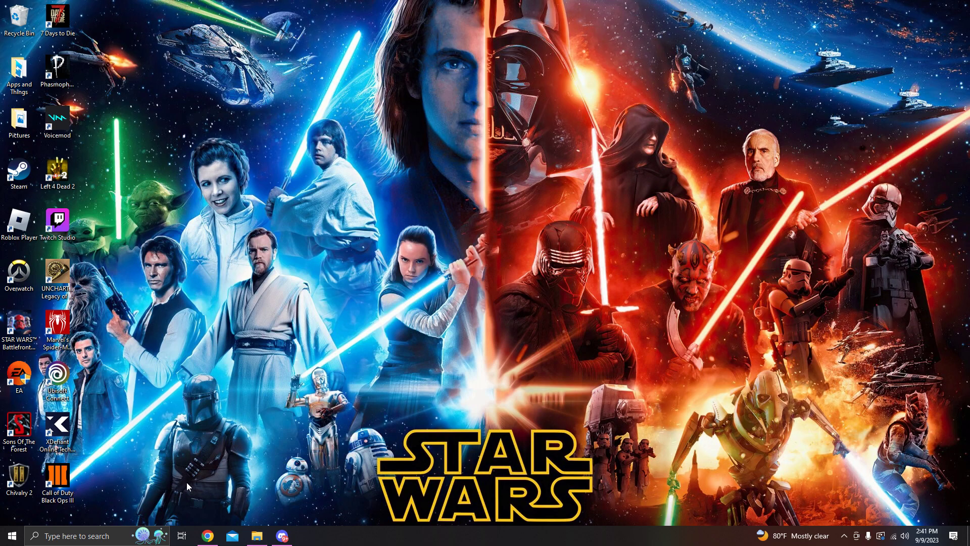
- Open Steam, browse the local files of Marvel's Spider-Man Remastered from the library, and close the resulting folder window
{"action": "double_click", "coordinate": [18, 172]}
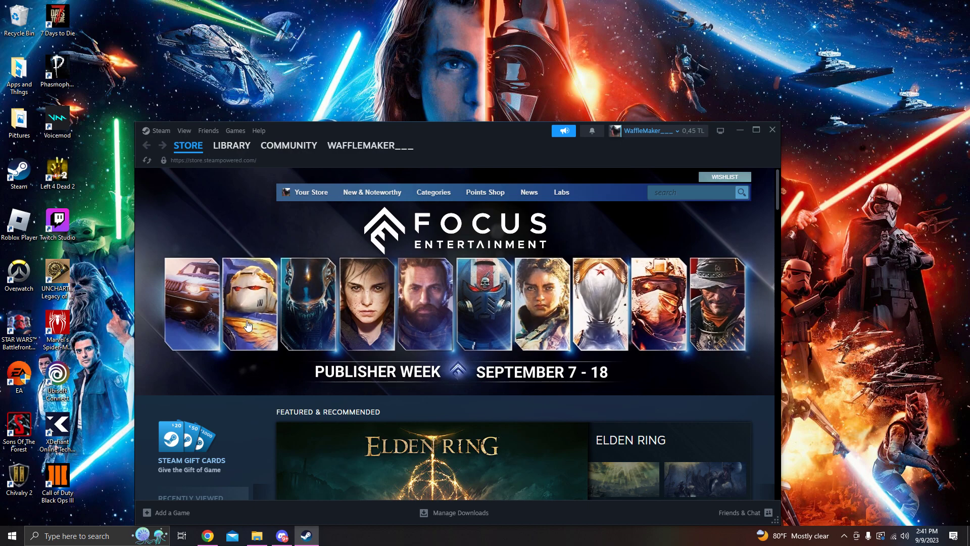
{"action": "left_click", "coordinate": [216, 148]}
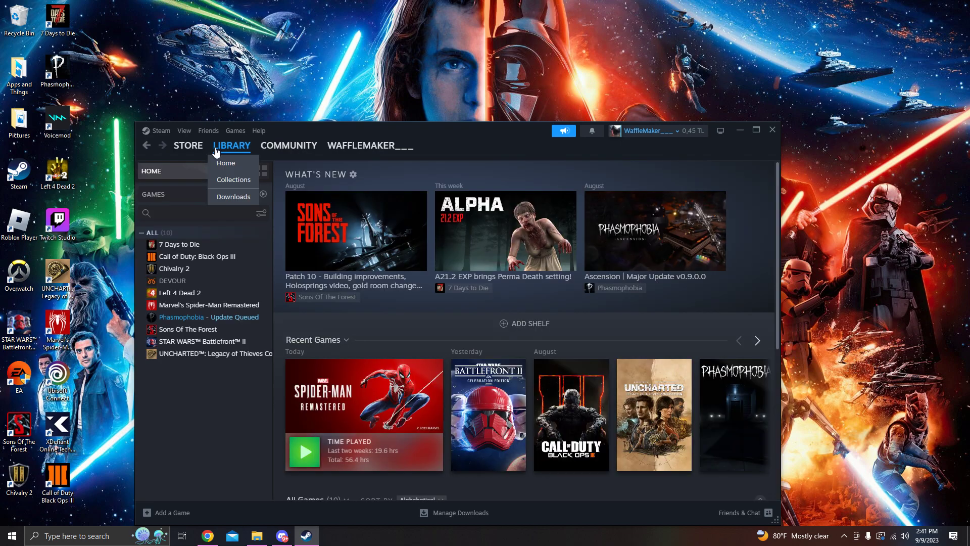
{"action": "left_click", "coordinate": [211, 306]}
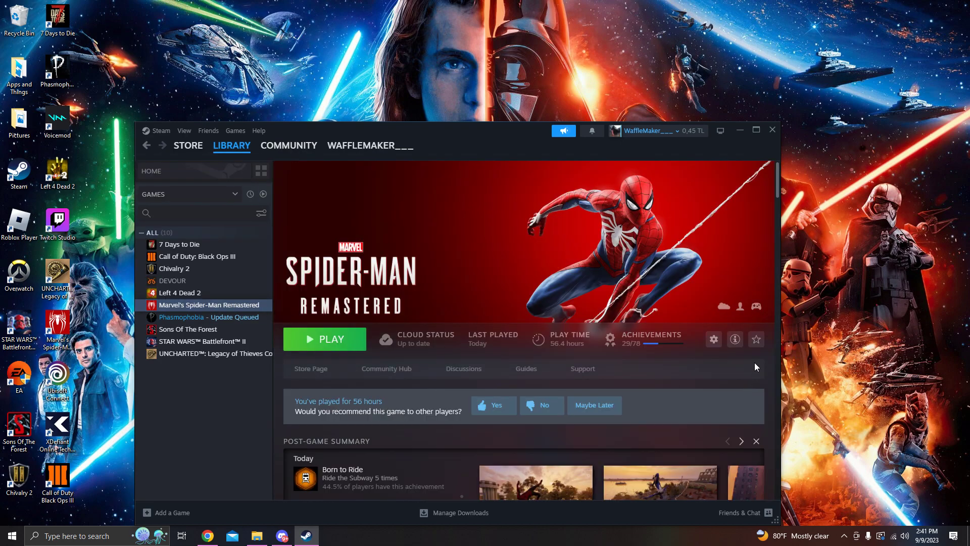
{"action": "left_click", "coordinate": [713, 339]}
{"action": "mouse_move", "coordinate": [729, 393]}
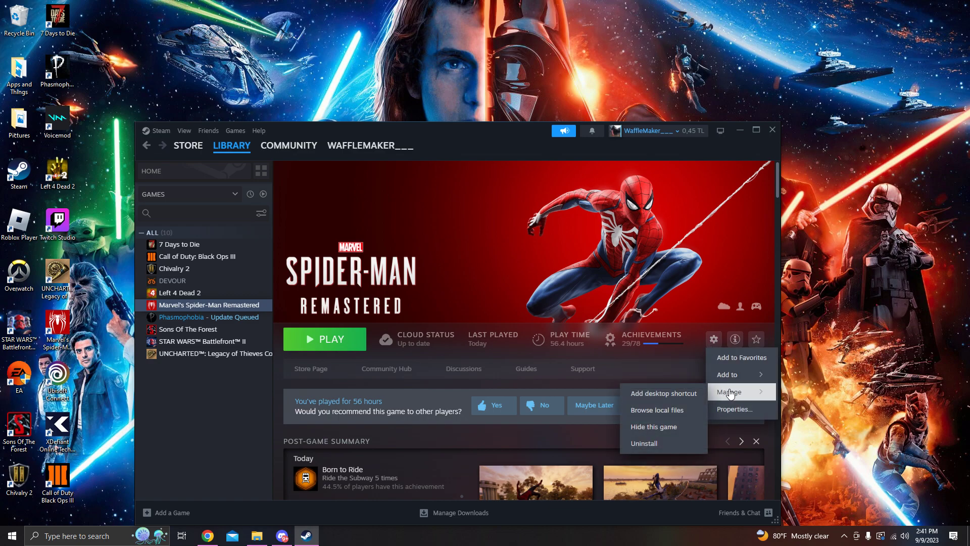
{"action": "left_click", "coordinate": [657, 409]}
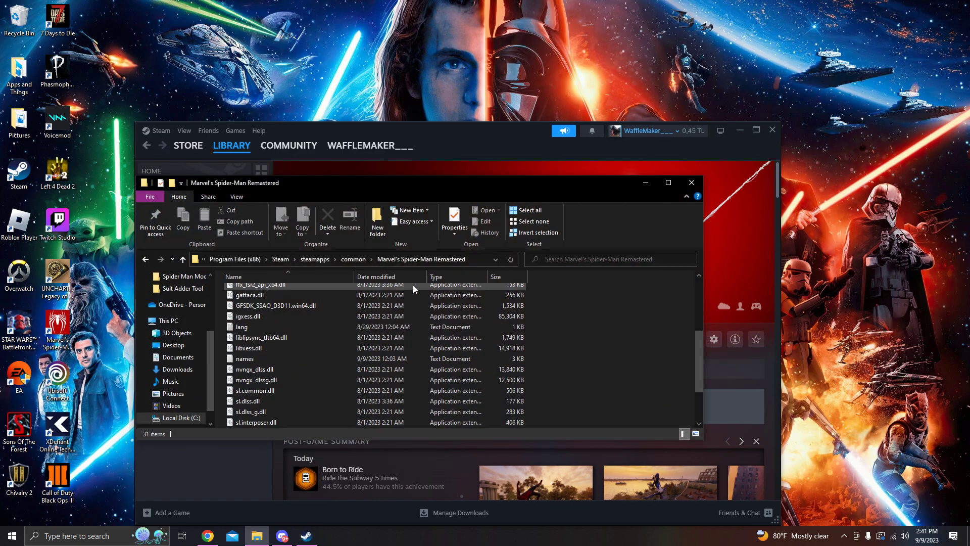
{"action": "left_click_drag", "start_coordinate": [495, 183], "coordinate": [584, 59]}
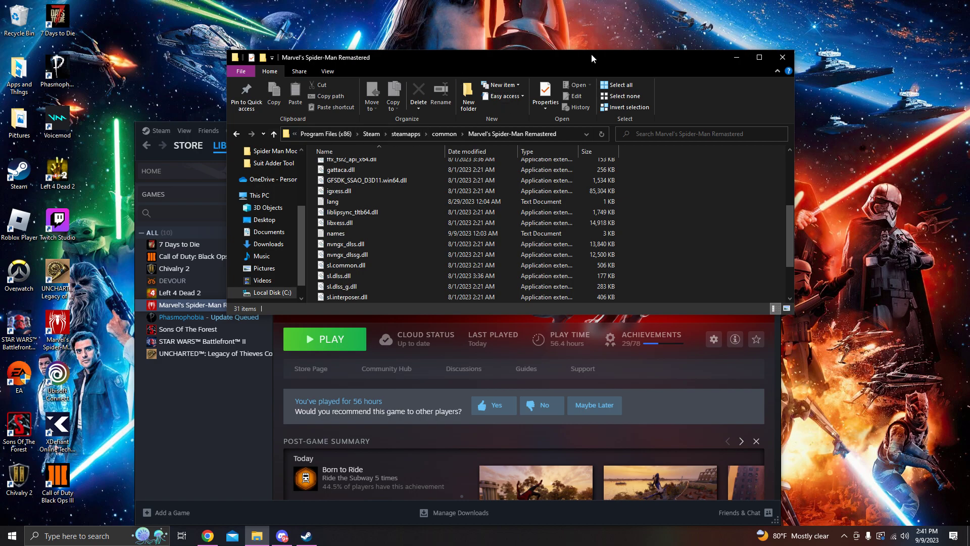
{"action": "left_click", "coordinate": [784, 60]}
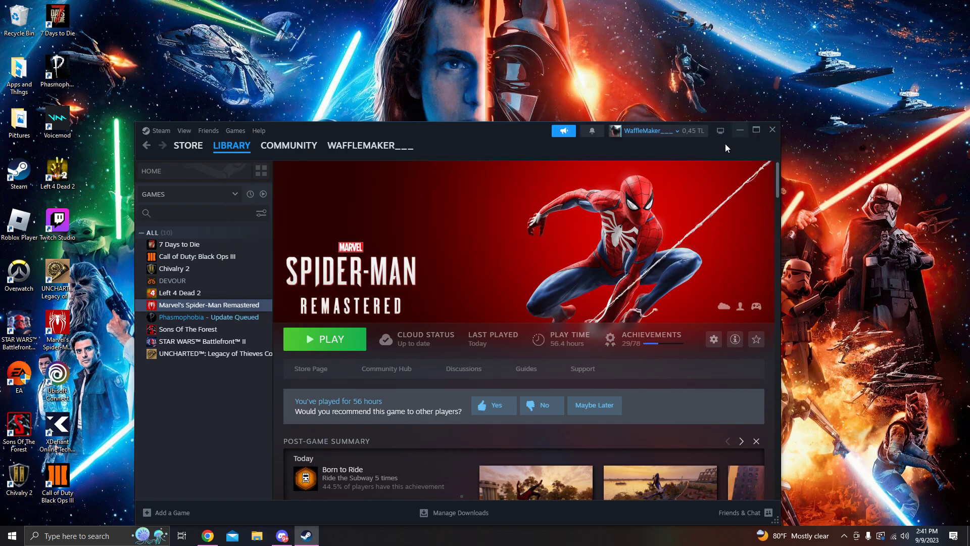
- Browse the local files of Marvel's Spider-Man Remastered from the Steam library and look through the game folder
{"action": "left_click", "coordinate": [715, 343]}
{"action": "mouse_move", "coordinate": [733, 392]}
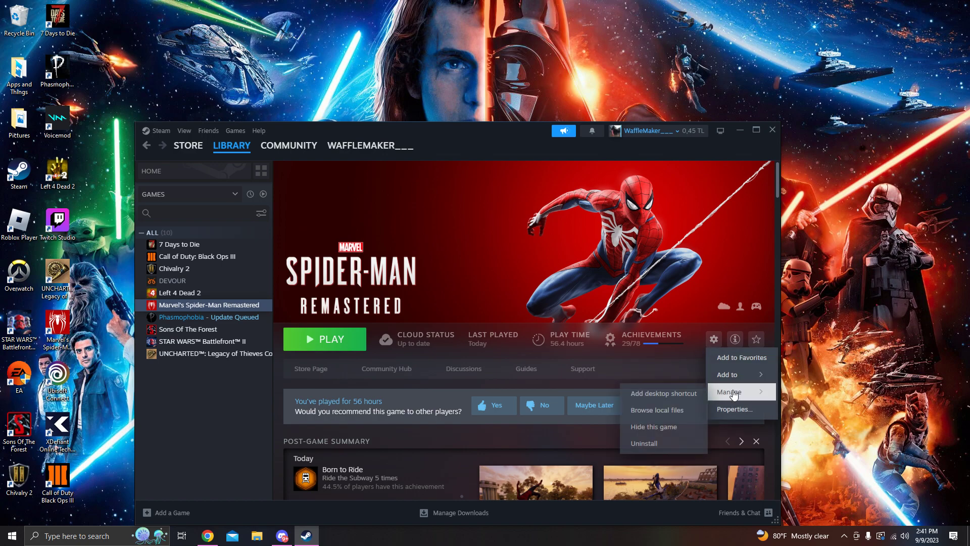
{"action": "left_click", "coordinate": [662, 411]}
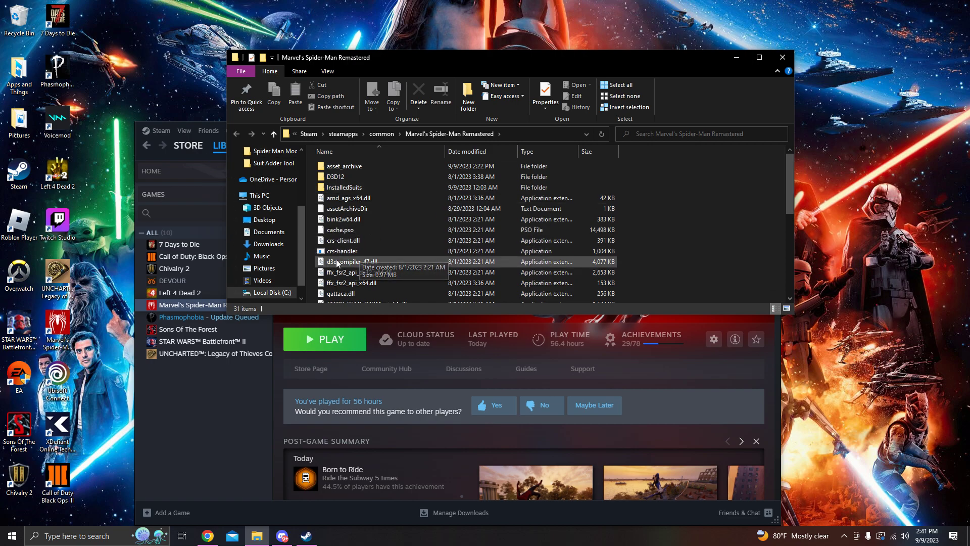
{"action": "scroll", "coordinate": [454, 227], "scroll_direction": "down", "scroll_amount": 3}
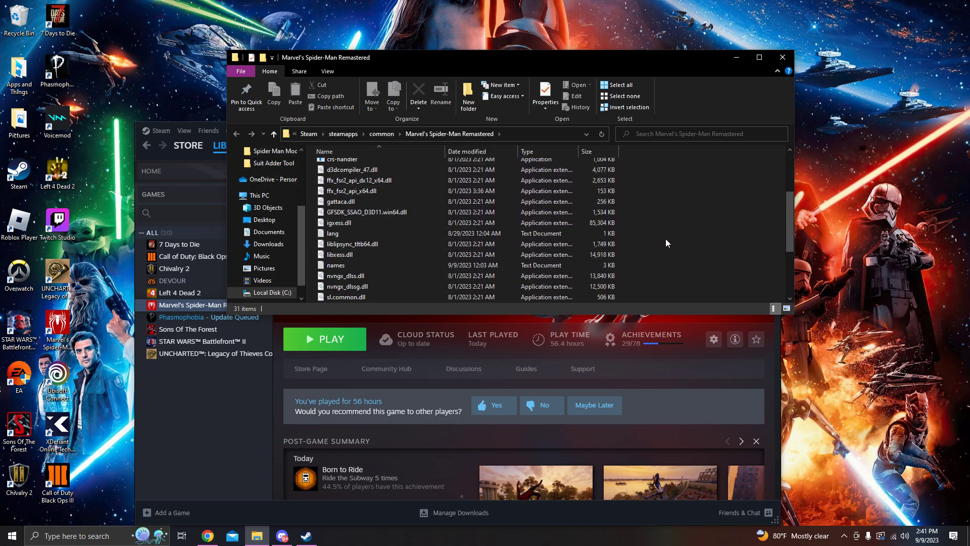
{"action": "scroll", "coordinate": [263, 217], "scroll_direction": "up", "scroll_amount": 1}
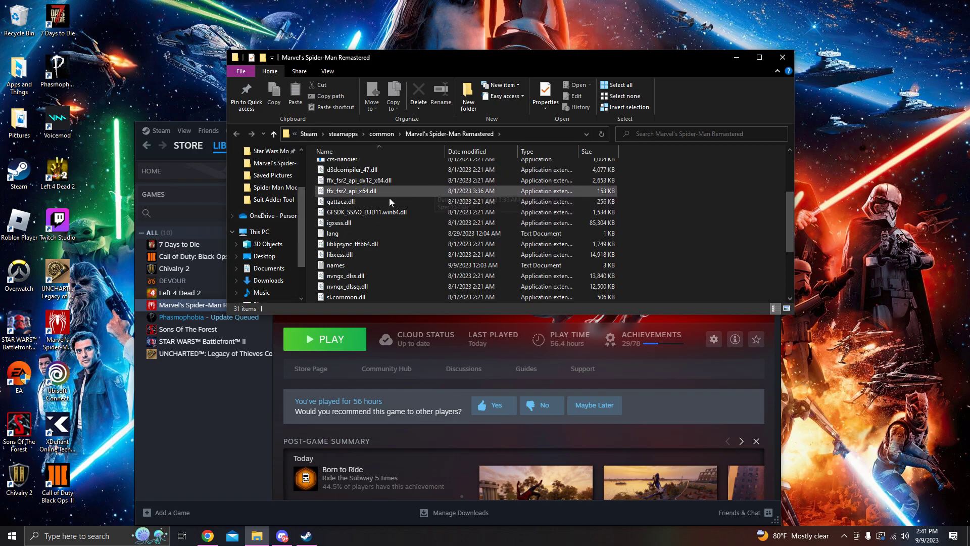
{"action": "scroll", "coordinate": [260, 252], "scroll_direction": "up", "scroll_amount": 1}
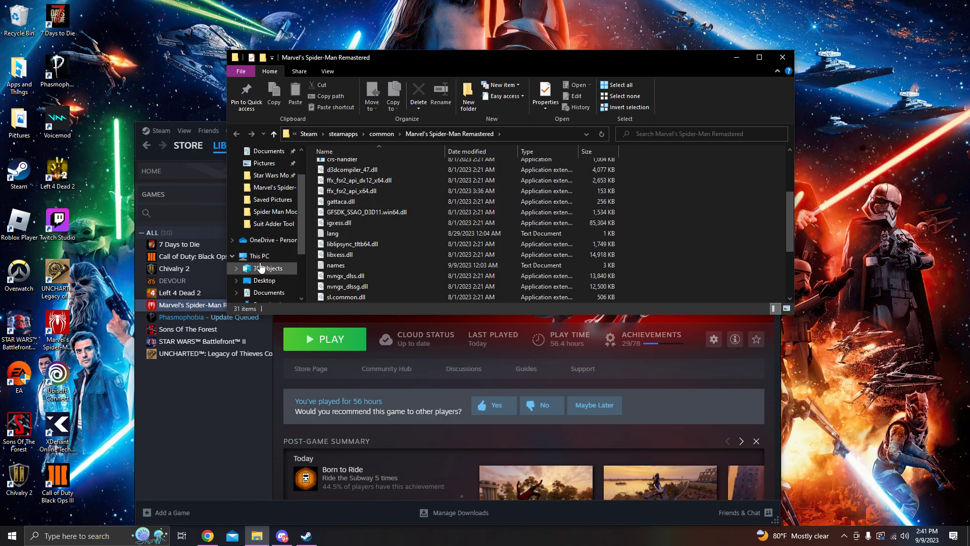
{"action": "scroll", "coordinate": [663, 240], "scroll_direction": "up", "scroll_amount": 3}
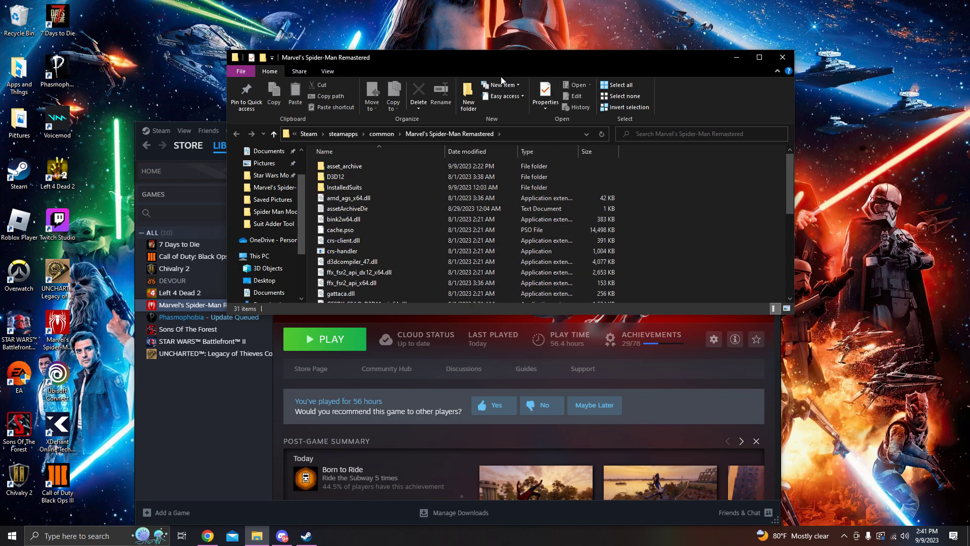
- Reposition the game folder window to check its file list, and close both the folder and Steam
{"action": "left_click_drag", "start_coordinate": [466, 60], "coordinate": [669, 77]}
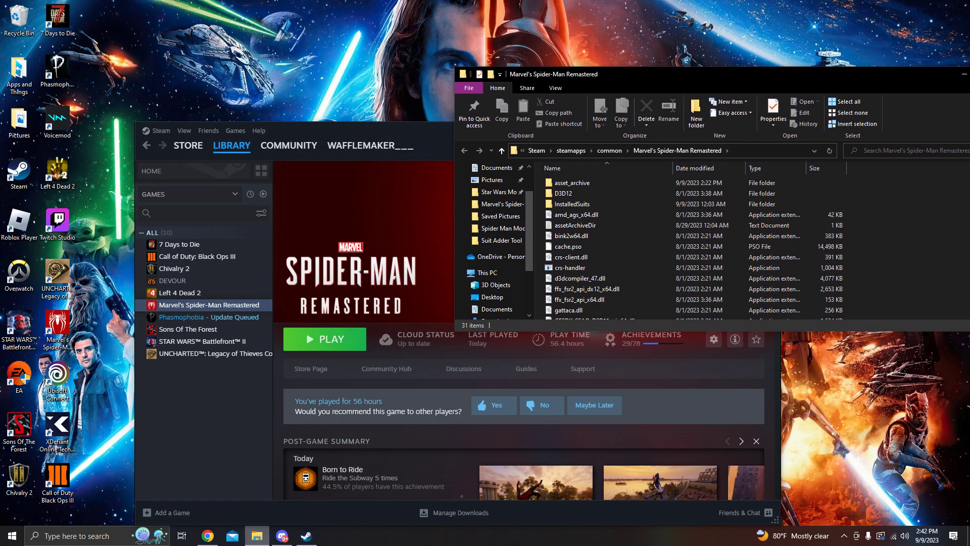
{"action": "left_click", "coordinate": [257, 536]}
{"action": "left_click", "coordinate": [257, 535]}
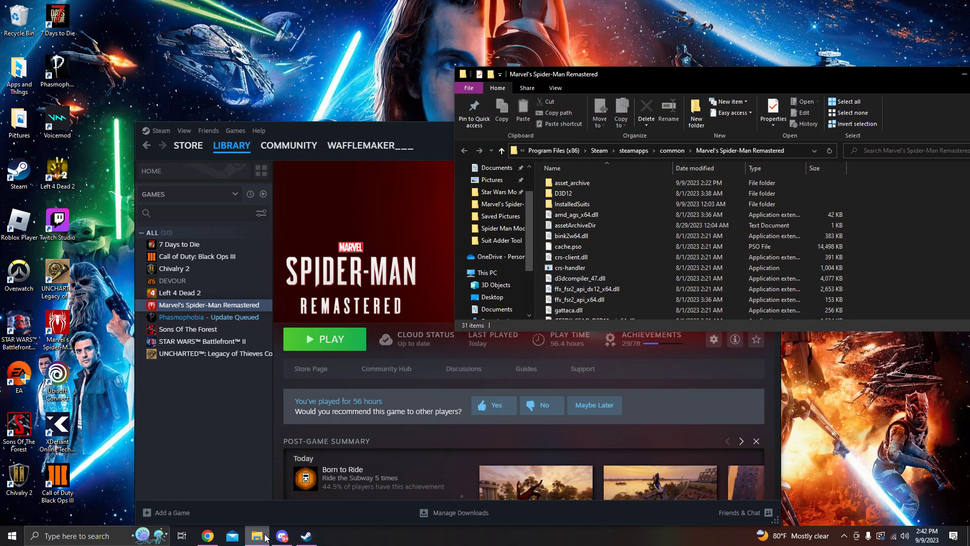
{"action": "left_click", "coordinate": [324, 52]}
{"action": "left_click_drag", "start_coordinate": [659, 80], "coordinate": [384, 51]}
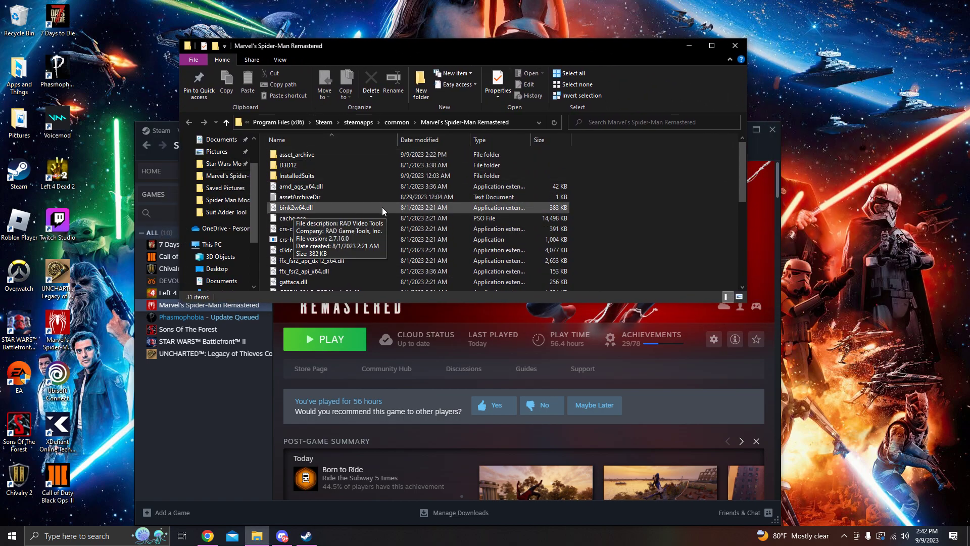
{"action": "scroll", "coordinate": [364, 222], "scroll_direction": "down", "scroll_amount": 3}
{"action": "scroll", "coordinate": [344, 241], "scroll_direction": "up", "scroll_amount": 3}
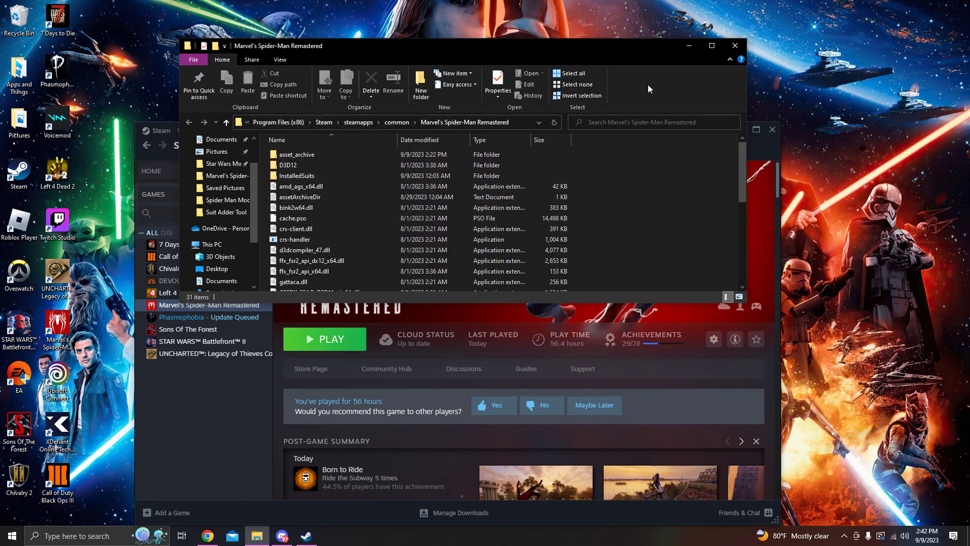
{"action": "left_click", "coordinate": [734, 46]}
{"action": "left_click", "coordinate": [772, 121]}
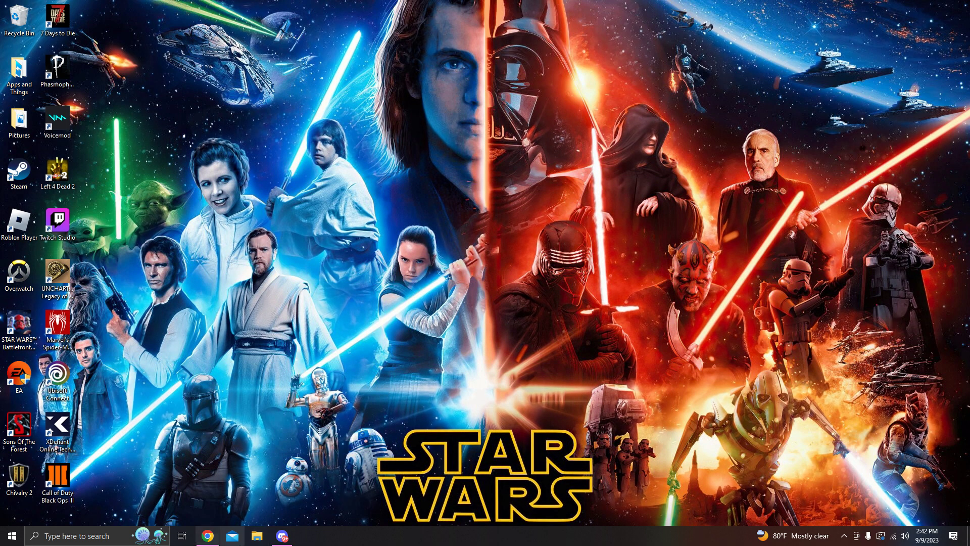
- Open the Suit Adder Tool folder in File Explorer, look over its files, and minimize the window
{"action": "left_click", "coordinate": [257, 536]}
{"action": "double_click", "coordinate": [346, 234]}
{"action": "scroll", "coordinate": [348, 234], "scroll_direction": "down", "scroll_amount": 1}
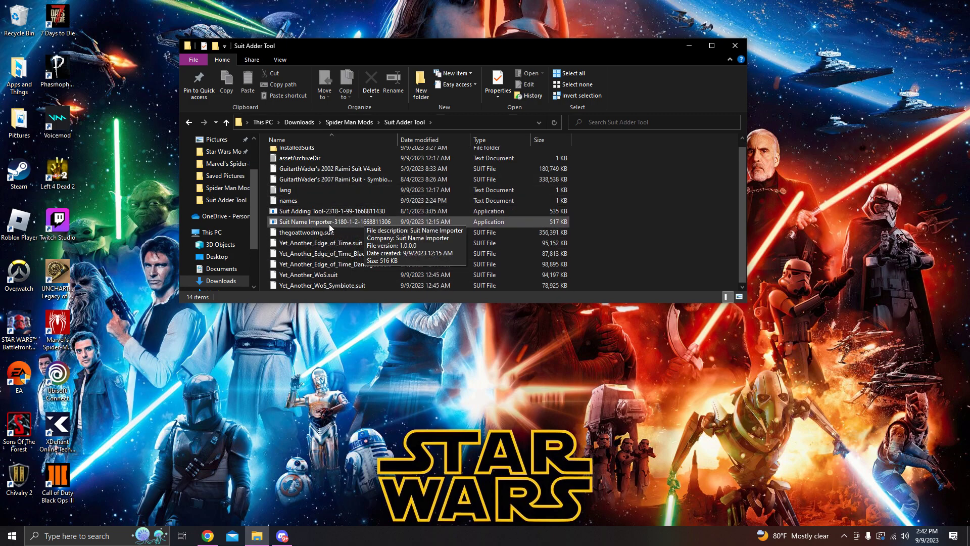
{"action": "left_click", "coordinate": [688, 45]}
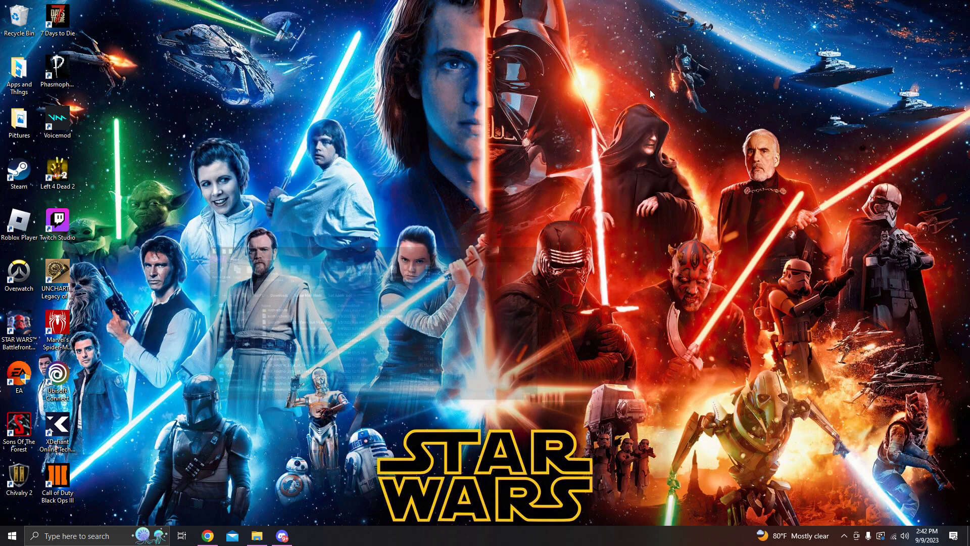
- Switch to Chrome and open the Tango's Final Swing Suit mod from the Marvel's Spider-Man Remastered page on Nexus Mods
{"action": "left_click", "coordinate": [208, 536]}
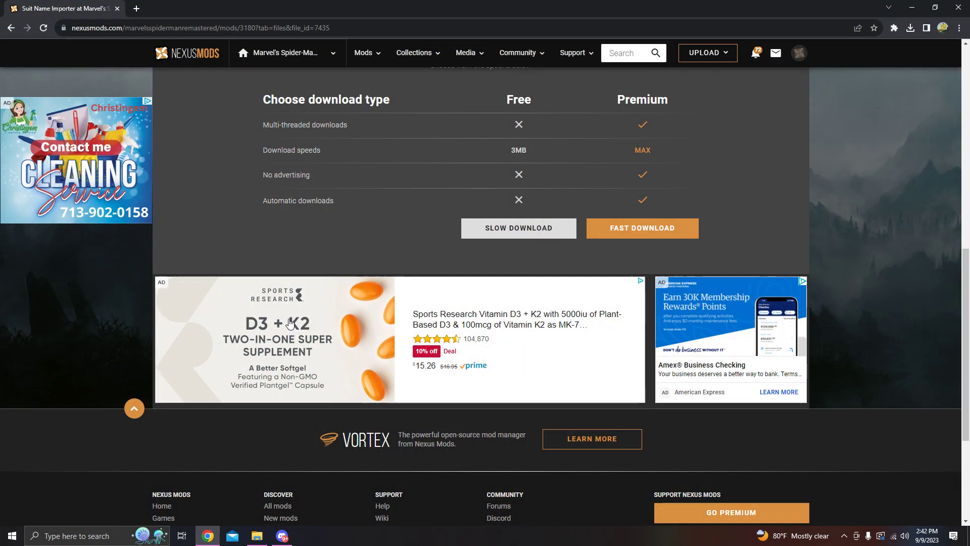
{"action": "left_click", "coordinate": [622, 62]}
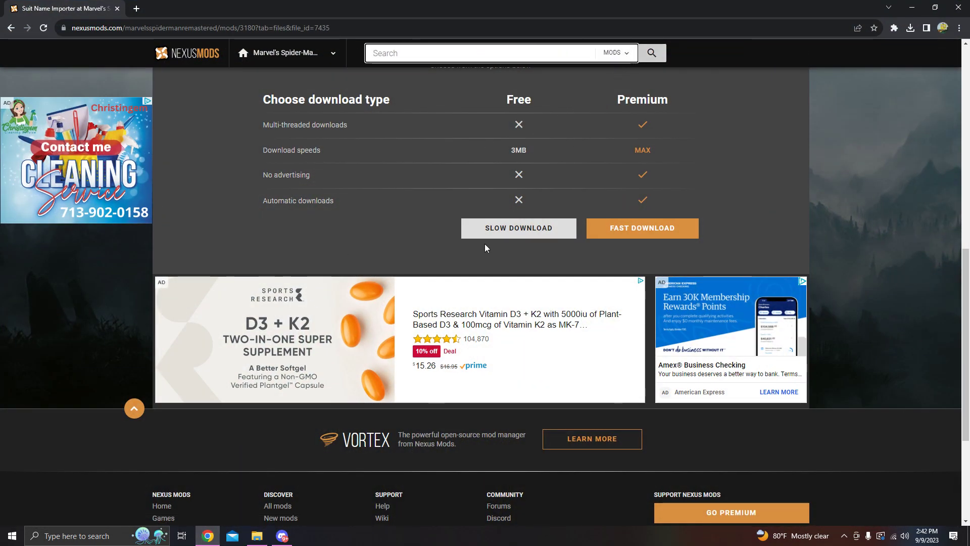
{"action": "scroll", "coordinate": [404, 257], "scroll_direction": "up", "scroll_amount": 5}
{"action": "scroll", "coordinate": [258, 151], "scroll_direction": "up", "scroll_amount": 5}
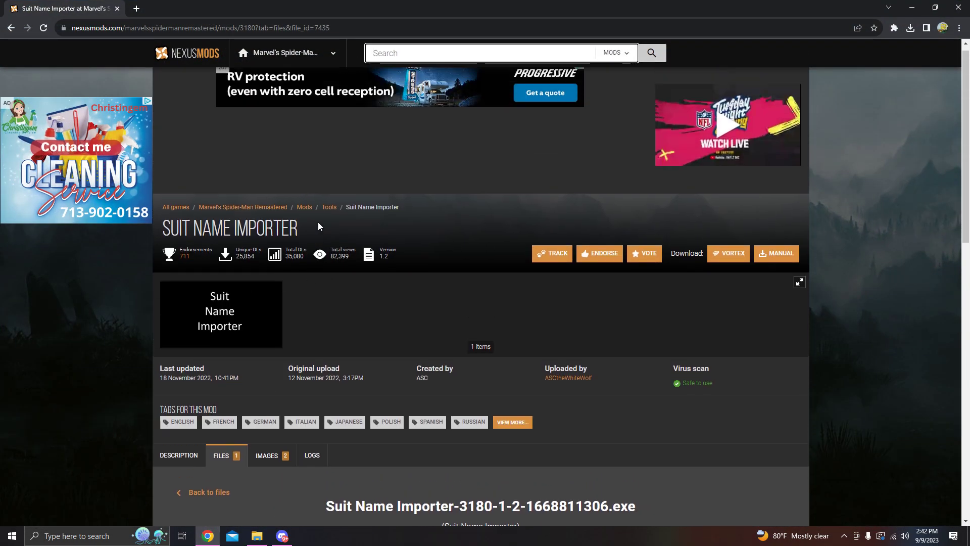
{"action": "left_click", "coordinate": [276, 54]}
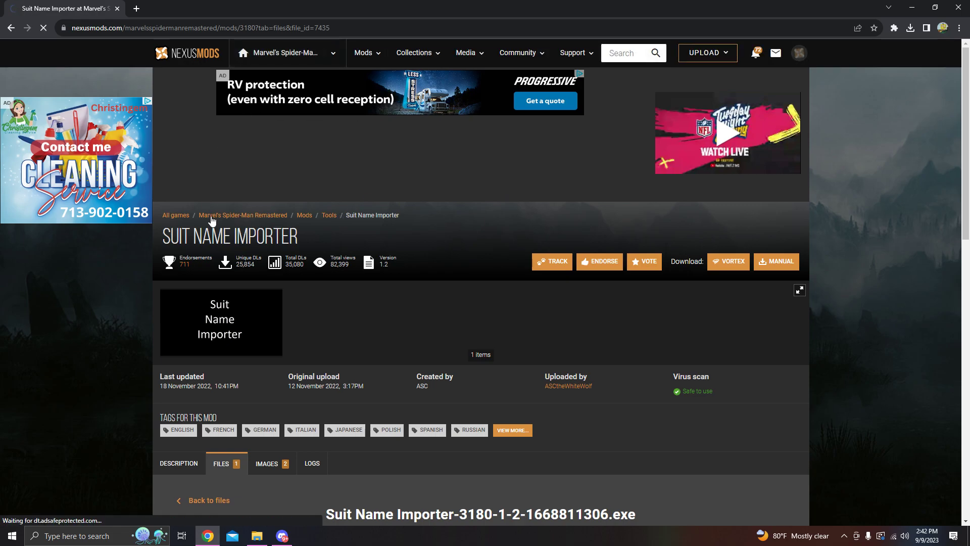
{"action": "scroll", "coordinate": [417, 359], "scroll_direction": "down", "scroll_amount": 2}
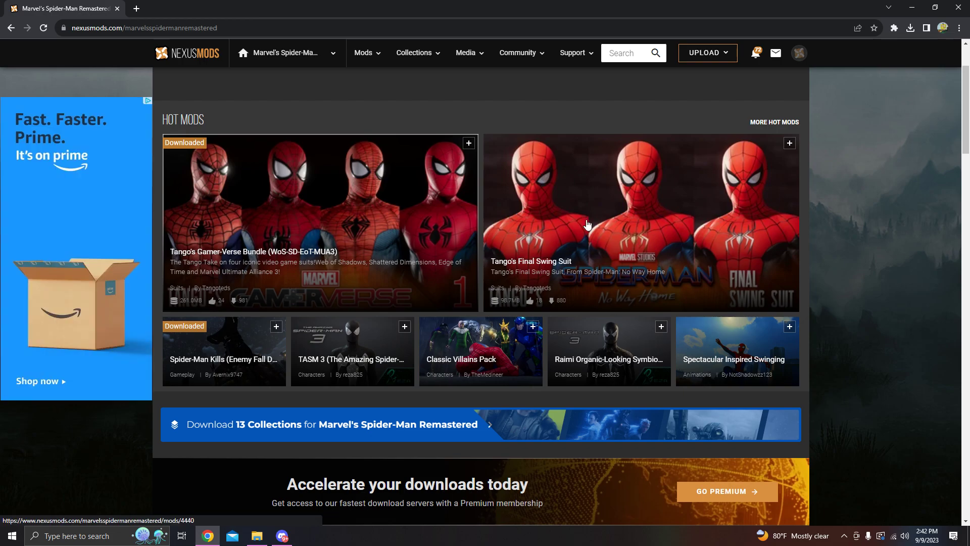
{"action": "left_click", "coordinate": [631, 244]}
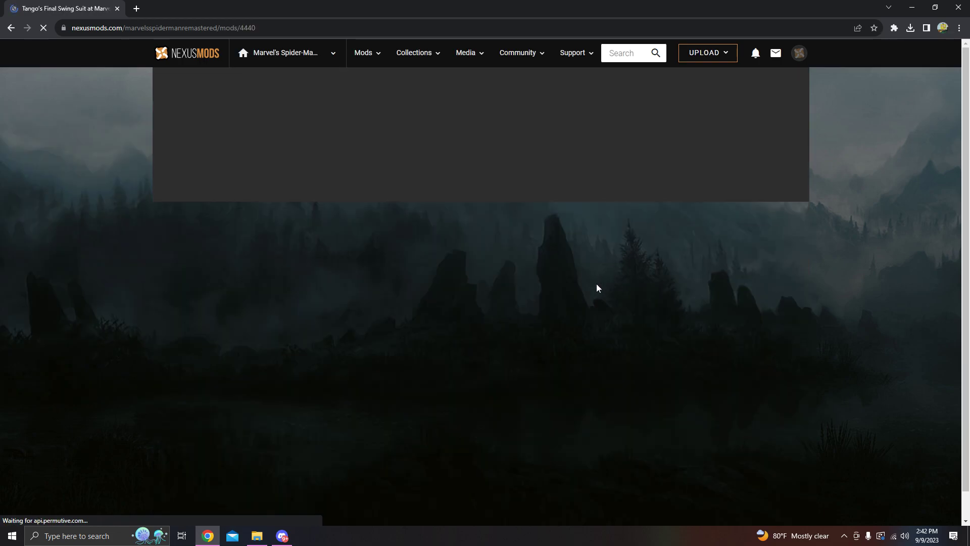
{"action": "scroll", "coordinate": [415, 377], "scroll_direction": "down", "scroll_amount": 2}
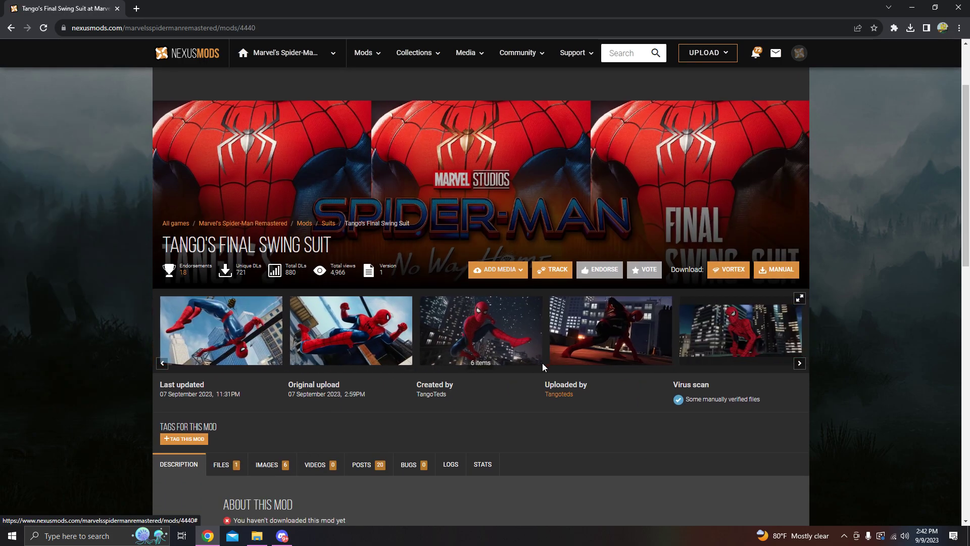
- View the preview images of Tango's Final Swing Suit in the gallery and close the image viewer
{"action": "left_click", "coordinate": [348, 341]}
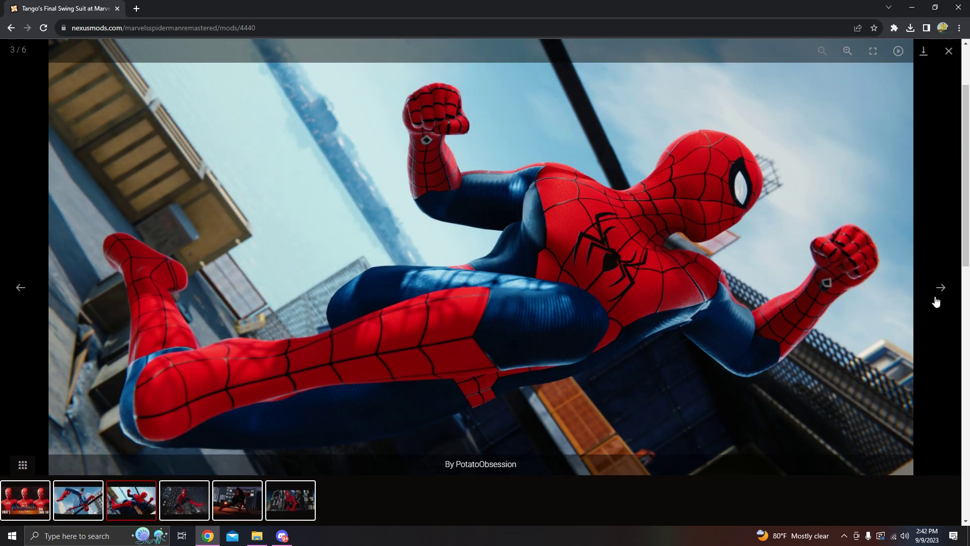
{"action": "left_click", "coordinate": [940, 291]}
{"action": "left_click", "coordinate": [939, 290]}
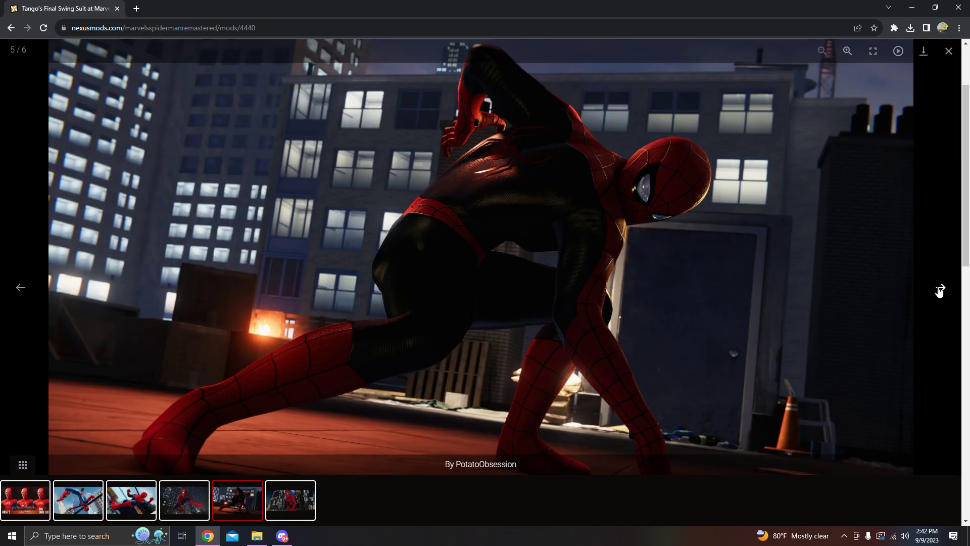
{"action": "left_click", "coordinate": [940, 290]}
{"action": "left_click", "coordinate": [940, 290]}
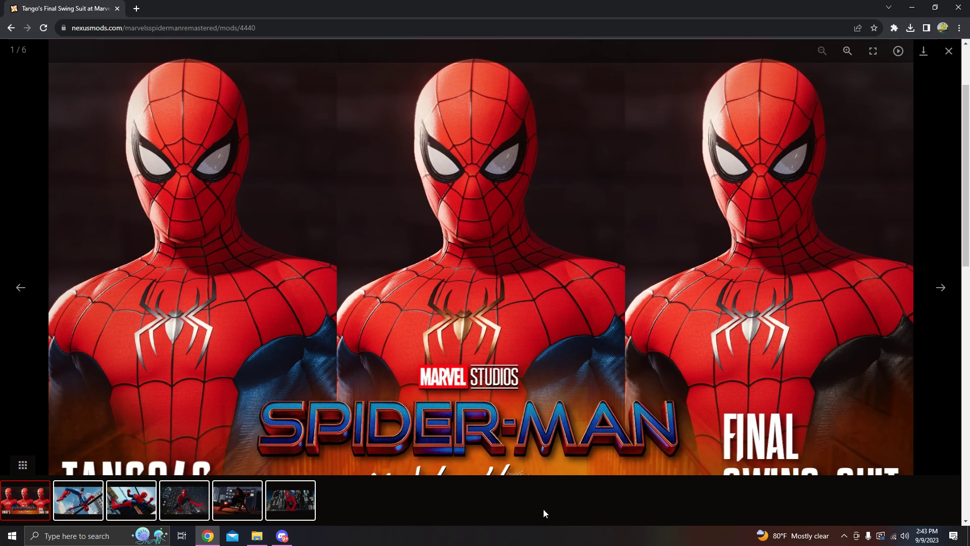
{"action": "left_click", "coordinate": [7, 231]}
- Read the description of Tango's Final Swing Suit to check which tools the mod requires and which suit variants it includes
{"action": "scroll", "coordinate": [355, 341], "scroll_direction": "down", "scroll_amount": 4}
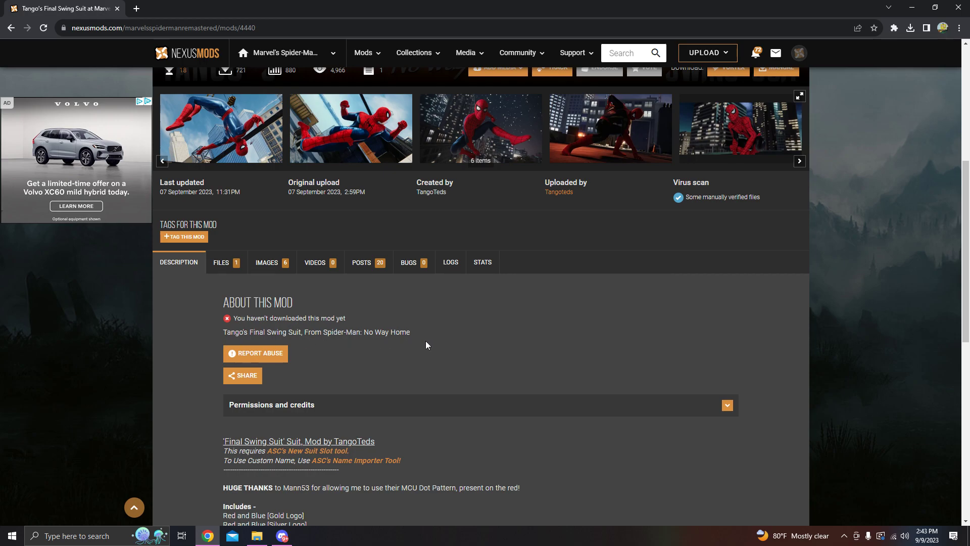
{"action": "scroll", "coordinate": [257, 419], "scroll_direction": "down", "scroll_amount": 2}
{"action": "left_click", "coordinate": [399, 306]}
{"action": "left_click", "coordinate": [349, 307]}
{"action": "scroll", "coordinate": [365, 332], "scroll_direction": "down", "scroll_amount": 3}
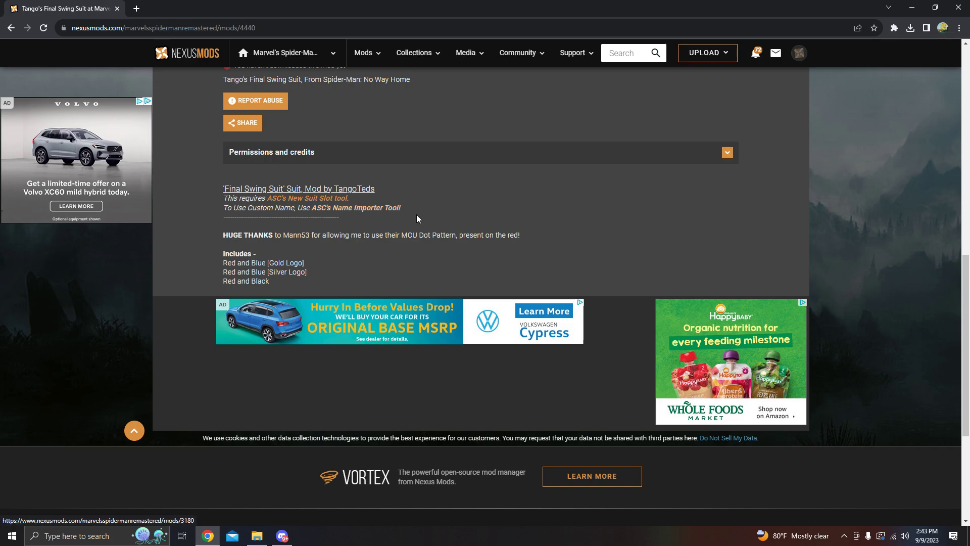
{"action": "scroll", "coordinate": [312, 249], "scroll_direction": "up", "scroll_amount": 1}
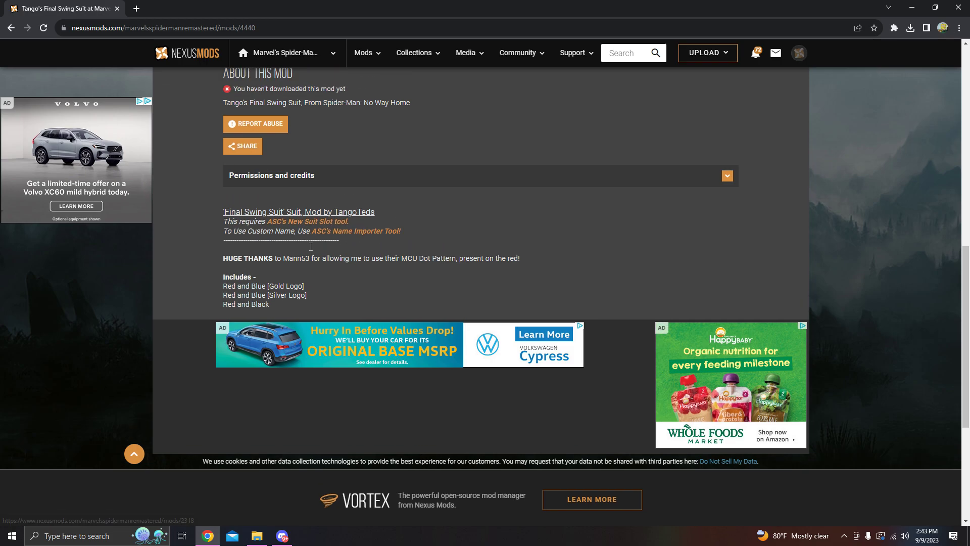
{"action": "scroll", "coordinate": [311, 249], "scroll_direction": "up", "scroll_amount": 5}
{"action": "scroll", "coordinate": [353, 404], "scroll_direction": "down", "scroll_amount": 4}
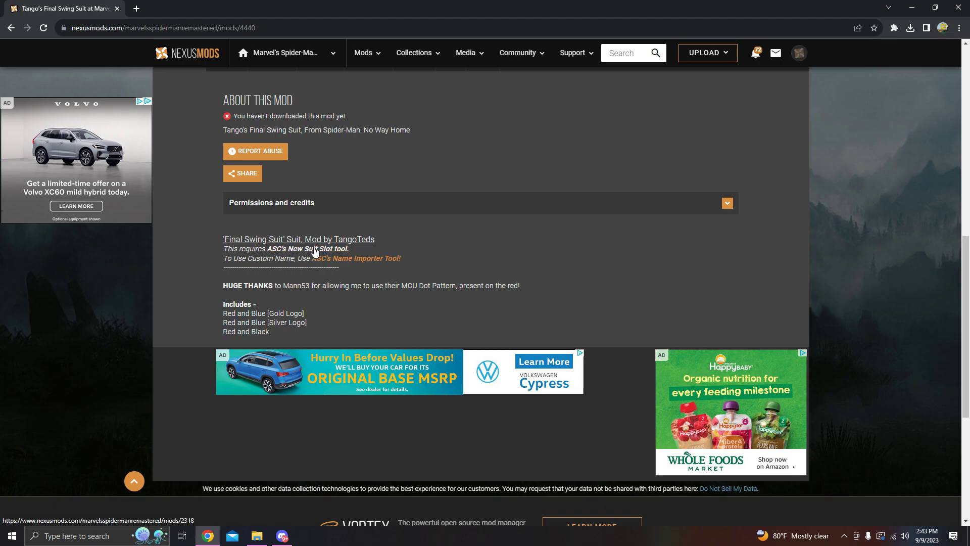
{"action": "scroll", "coordinate": [169, 314], "scroll_direction": "up", "scroll_amount": 1}
{"action": "scroll", "coordinate": [174, 316], "scroll_direction": "up", "scroll_amount": 5}
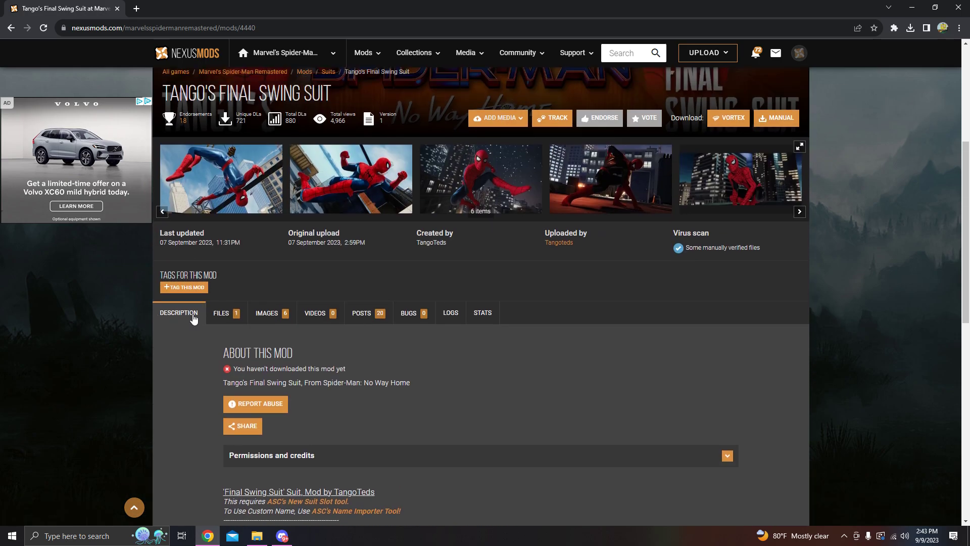
- Download the main file of Tango's Final Swing Suit, version 1.1, manually using the free slow download
{"action": "left_click", "coordinate": [229, 319]}
{"action": "scroll", "coordinate": [372, 413], "scroll_direction": "down", "scroll_amount": 4}
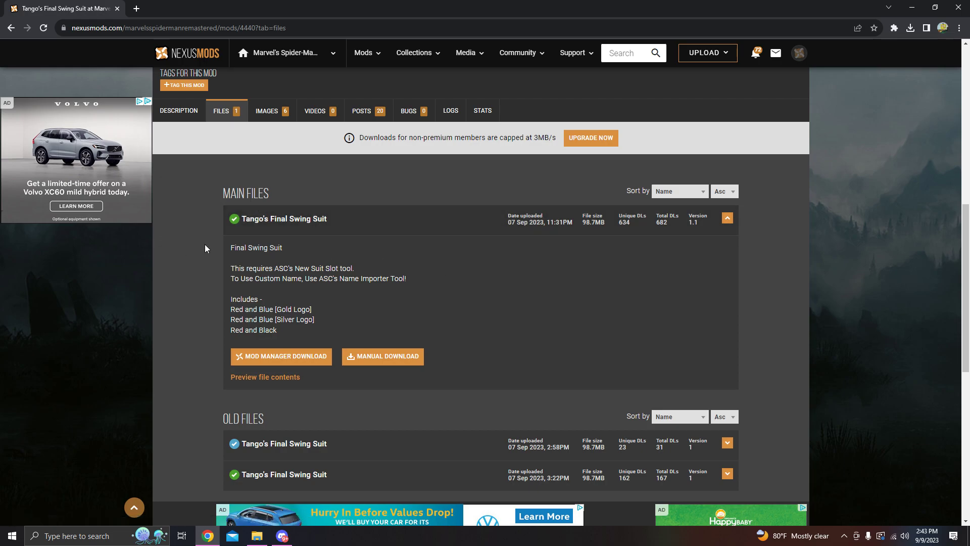
{"action": "left_click", "coordinate": [329, 446]}
{"action": "scroll", "coordinate": [351, 354], "scroll_direction": "up", "scroll_amount": 3}
{"action": "scroll", "coordinate": [348, 397], "scroll_direction": "down", "scroll_amount": 4}
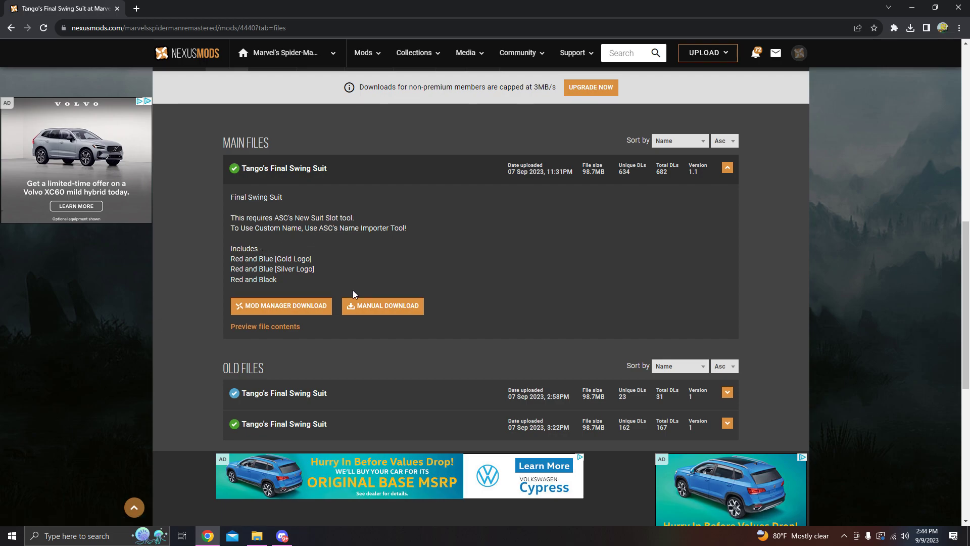
{"action": "left_click", "coordinate": [380, 308]}
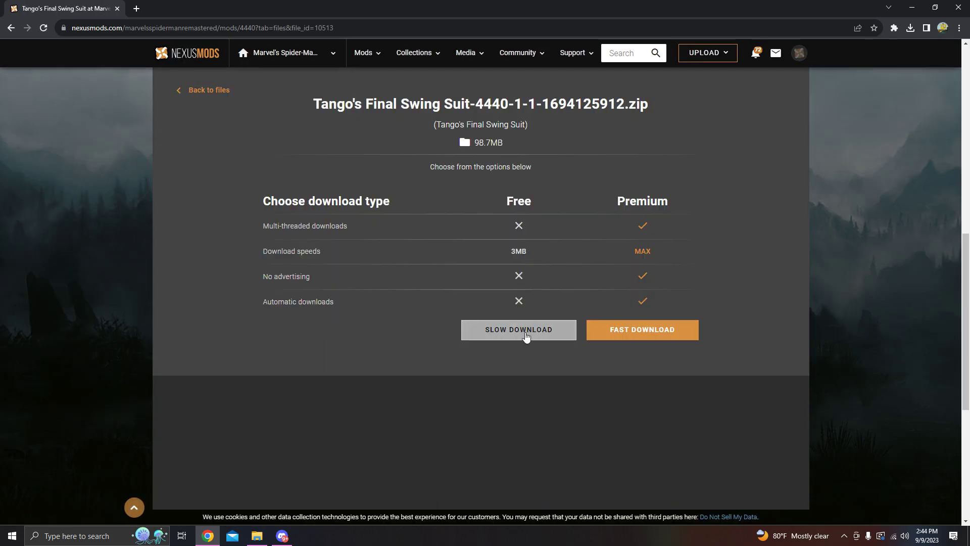
{"action": "left_click", "coordinate": [529, 337]}
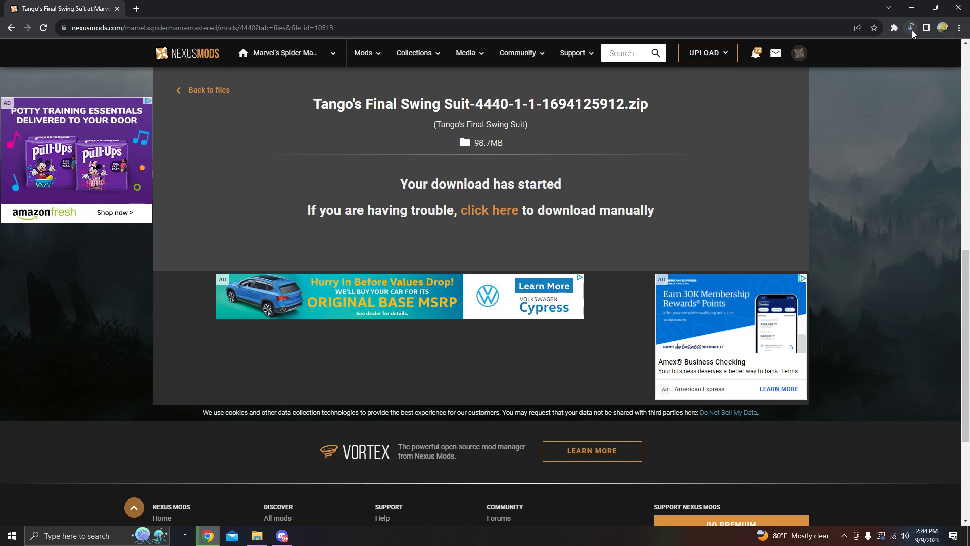
- Minimize Chrome and open the pinned Marvel's Spider-Man Remastered folder in File Explorer
{"action": "left_click", "coordinate": [913, 8]}
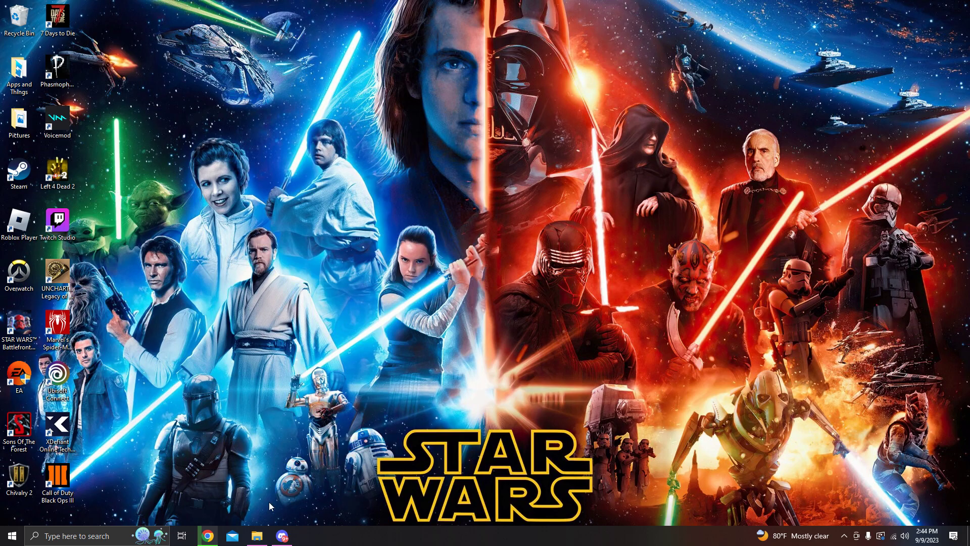
{"action": "left_click", "coordinate": [257, 536]}
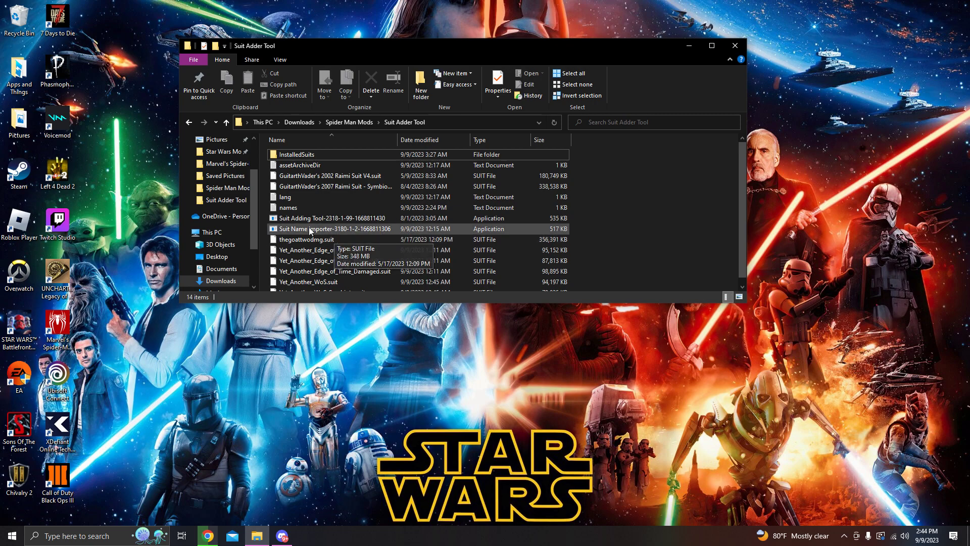
{"action": "left_click", "coordinate": [222, 164]}
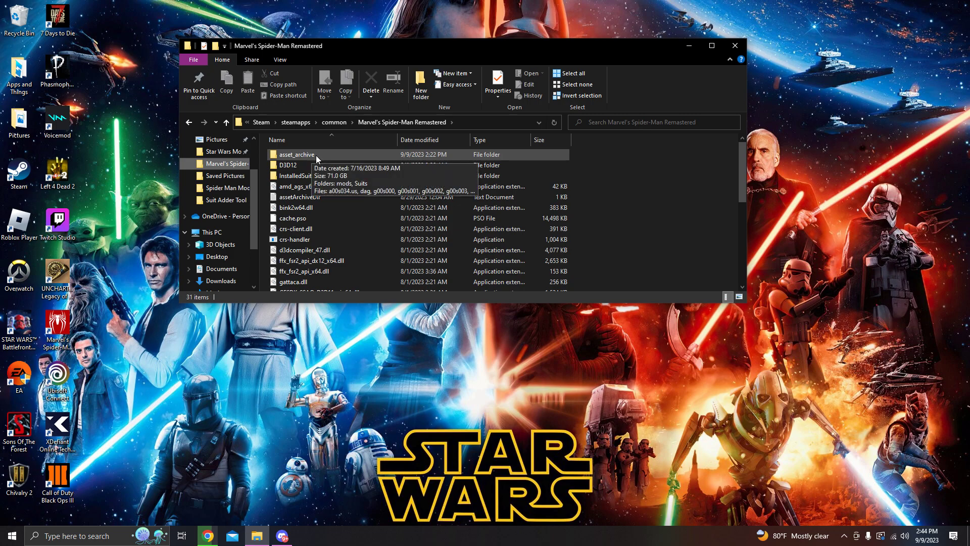
- Open the Suit Adder Tool folder and look through its suit files and tool applications
{"action": "left_click", "coordinate": [218, 200]}
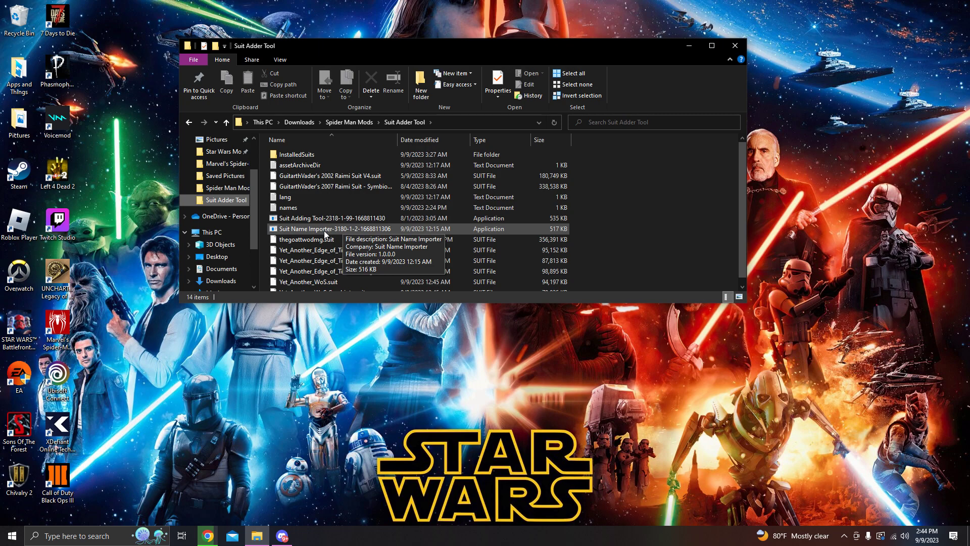
{"action": "scroll", "coordinate": [324, 230], "scroll_direction": "down", "scroll_amount": 1}
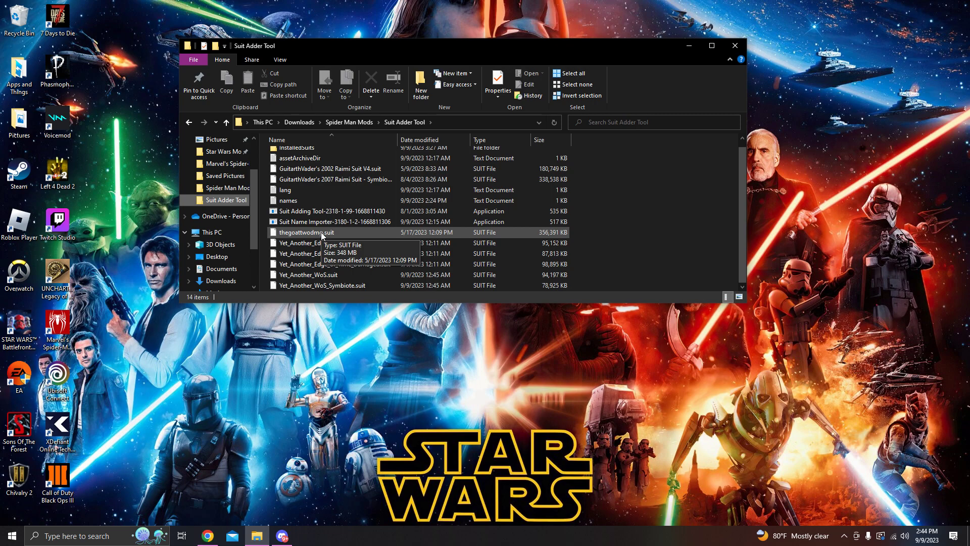
{"action": "scroll", "coordinate": [323, 192], "scroll_direction": "up", "scroll_amount": 1}
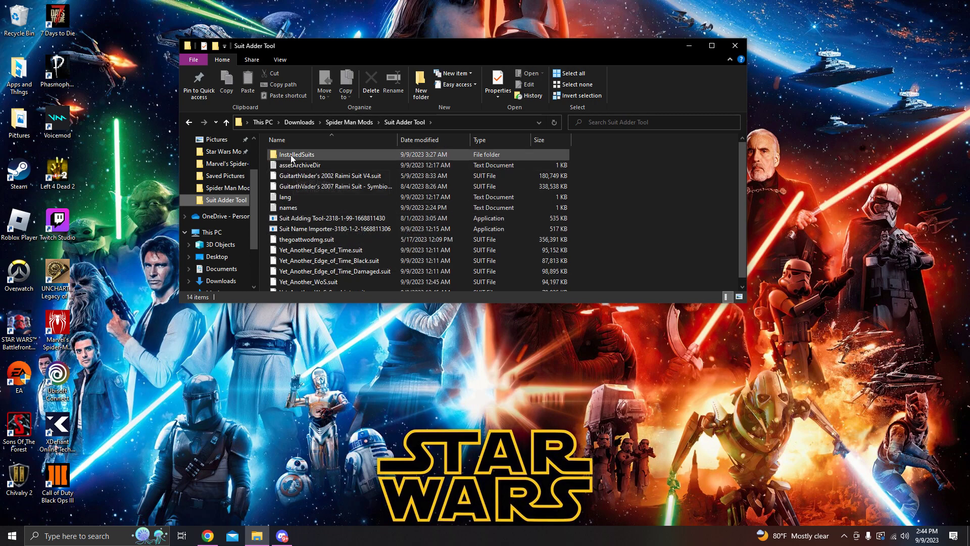
- Look through the asset_archive folder inside the Marvel's Spider-Man Remastered folder, and return to the game folder
{"action": "left_click", "coordinate": [224, 163]}
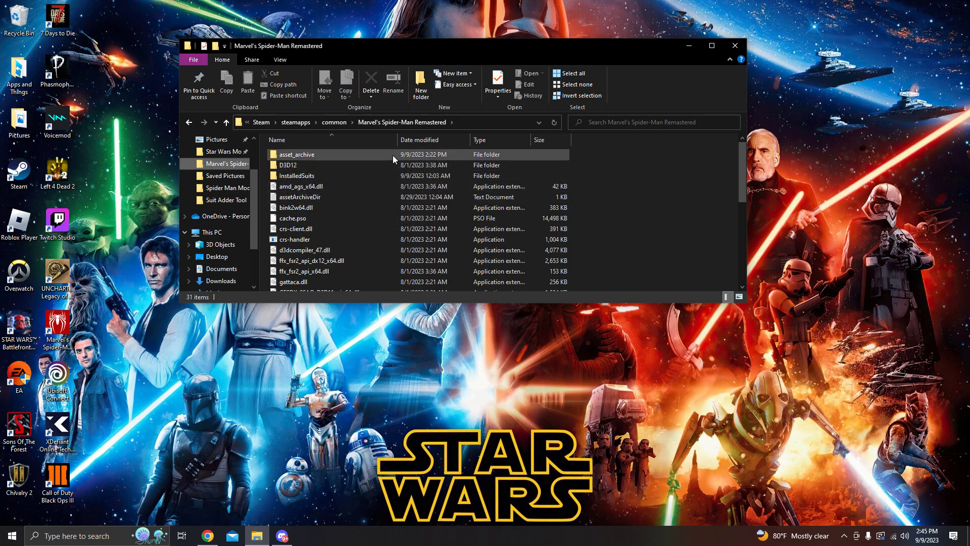
{"action": "double_click", "coordinate": [309, 155]}
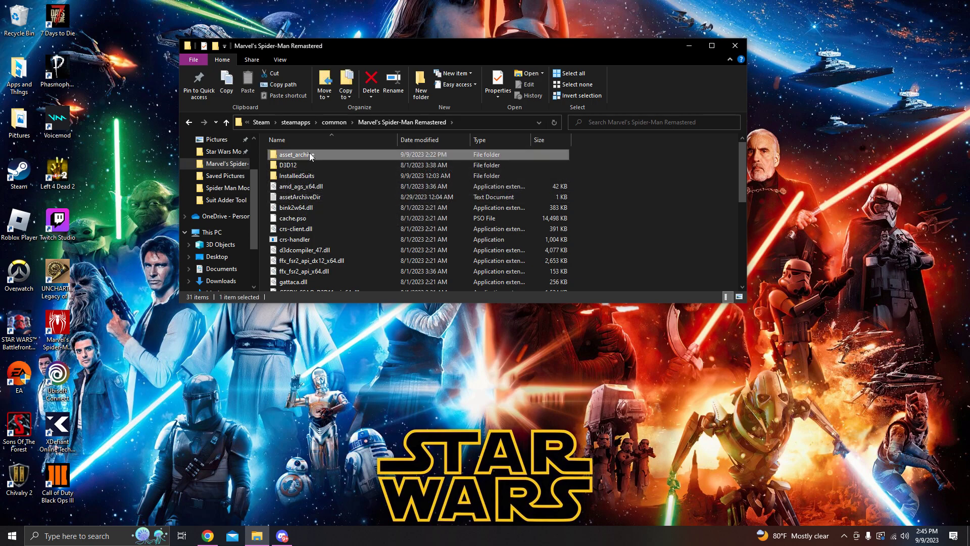
{"action": "scroll", "coordinate": [317, 222], "scroll_direction": "down", "scroll_amount": 5}
{"action": "scroll", "coordinate": [317, 223], "scroll_direction": "up", "scroll_amount": 5}
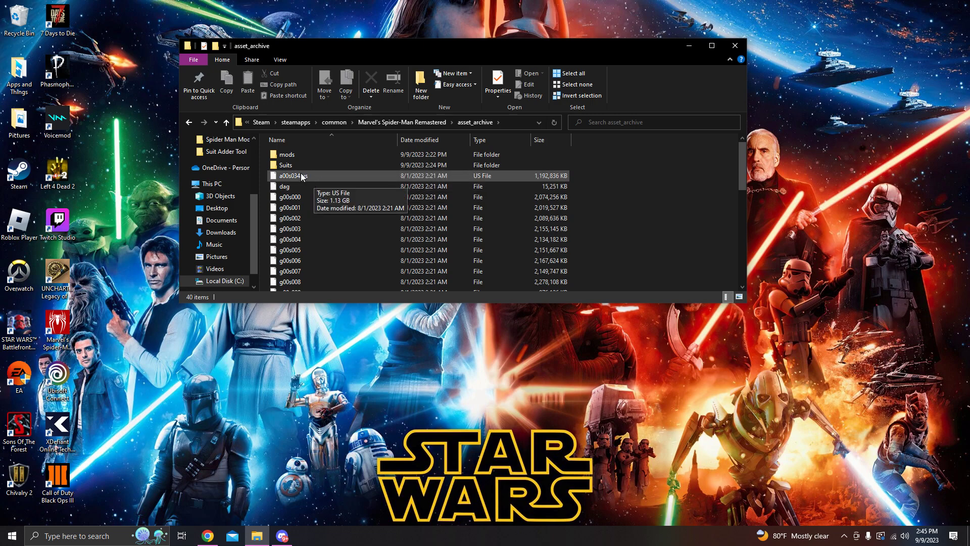
{"action": "scroll", "coordinate": [299, 236], "scroll_direction": "down", "scroll_amount": 5}
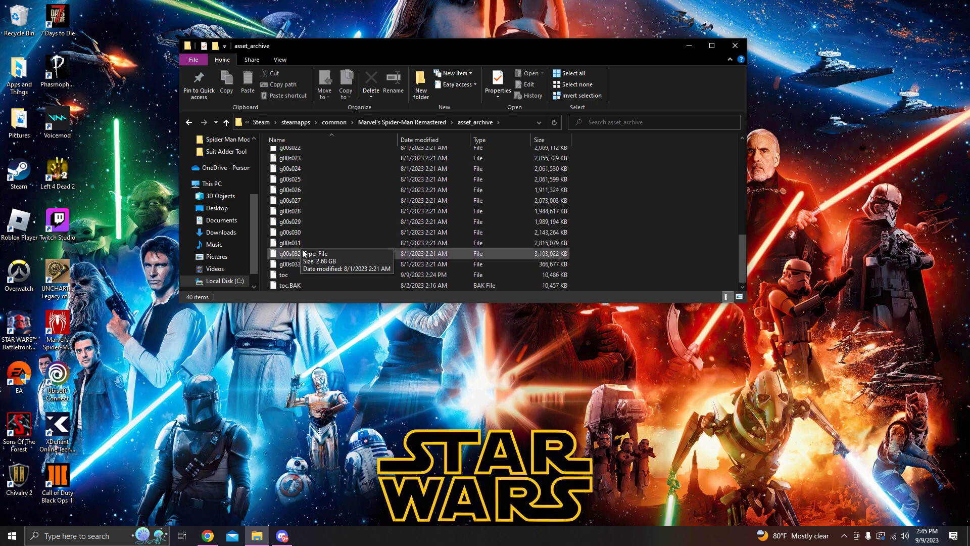
{"action": "scroll", "coordinate": [305, 226], "scroll_direction": "up", "scroll_amount": 5}
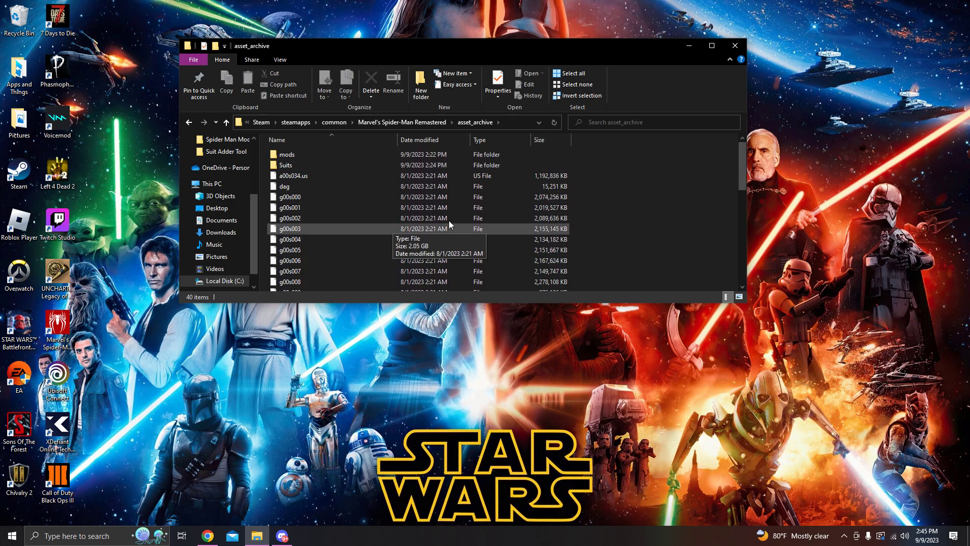
{"action": "left_click", "coordinate": [189, 122]}
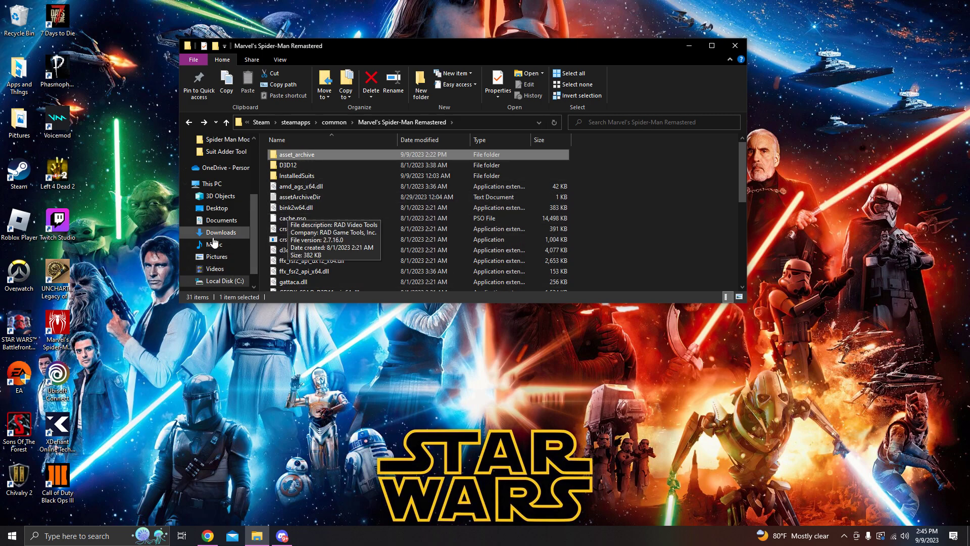
- Open Local Disk (C:) in File Explorer and minimize the window
{"action": "scroll", "coordinate": [198, 232], "scroll_direction": "up", "scroll_amount": 2}
{"action": "scroll", "coordinate": [202, 237], "scroll_direction": "down", "scroll_amount": 1}
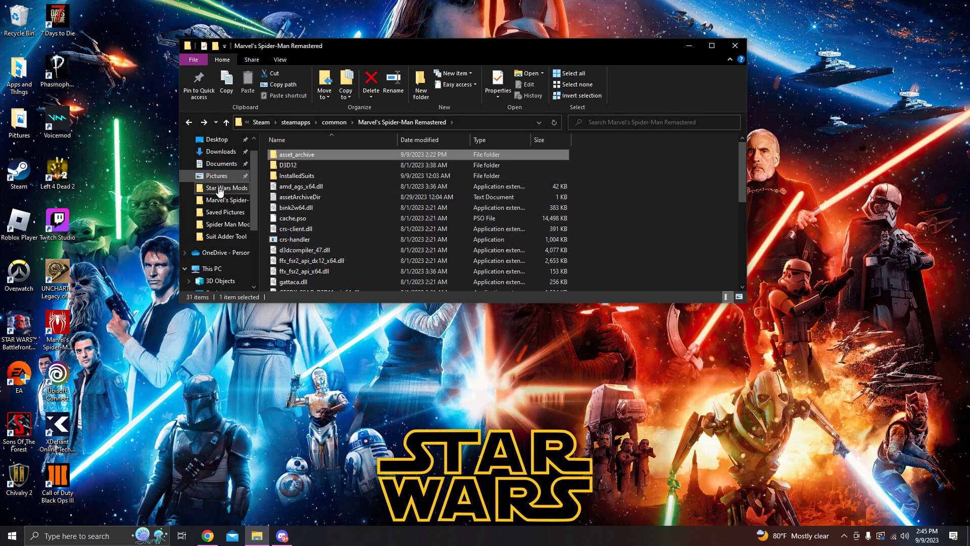
{"action": "scroll", "coordinate": [218, 250], "scroll_direction": "down", "scroll_amount": 3}
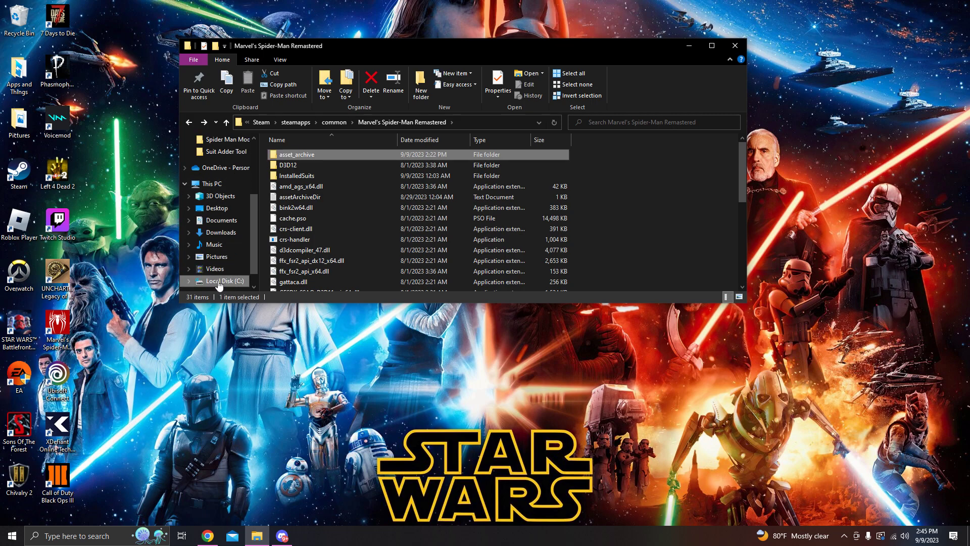
{"action": "left_click", "coordinate": [212, 281]}
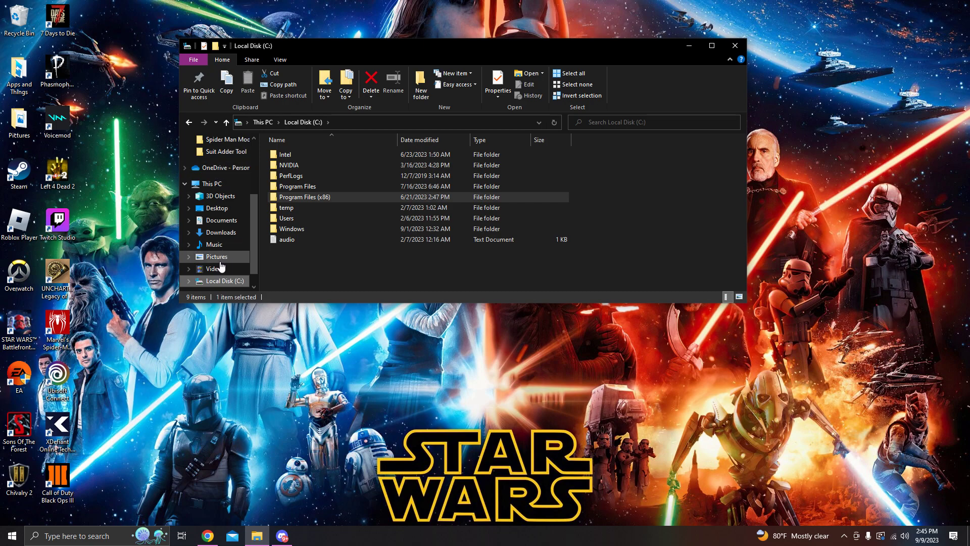
{"action": "left_click", "coordinate": [217, 257]}
{"action": "left_click", "coordinate": [222, 280]}
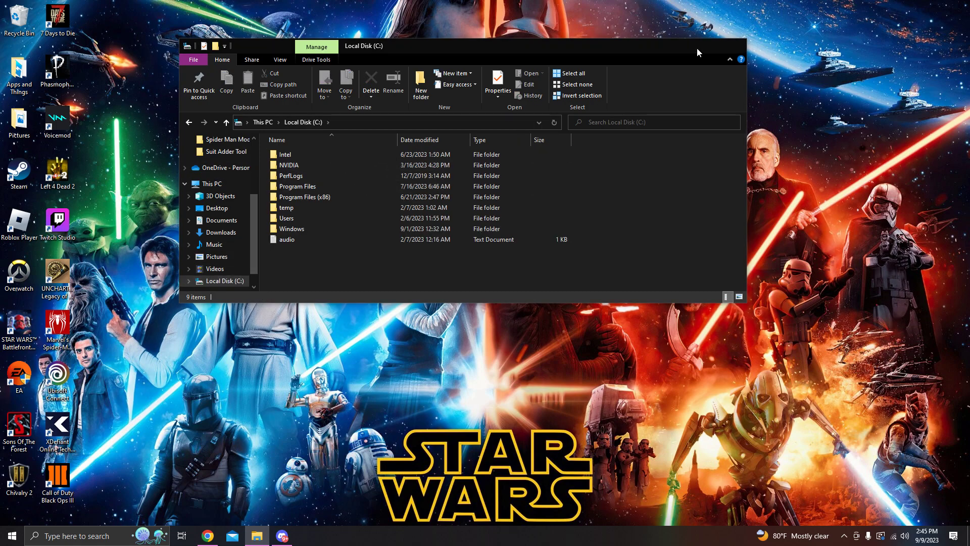
{"action": "left_click", "coordinate": [689, 47]}
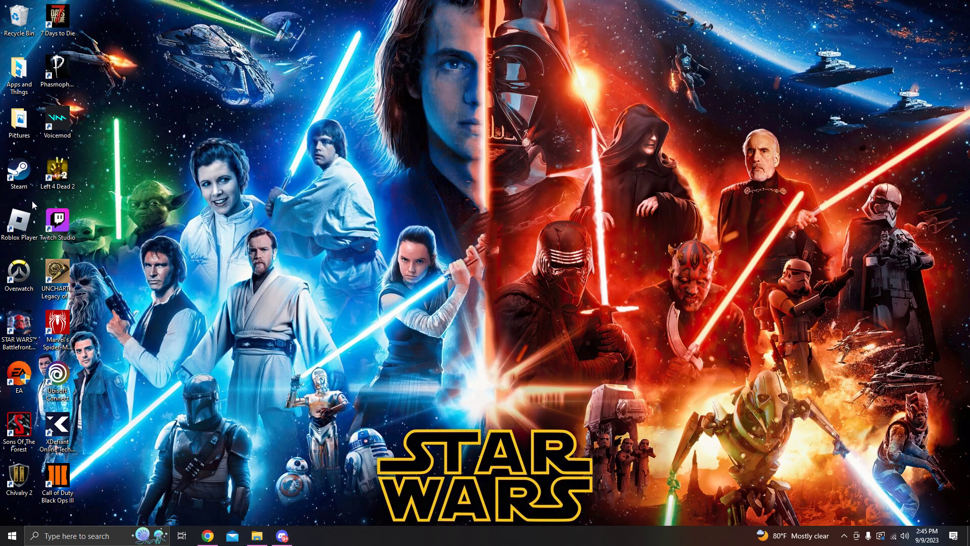
- Open Steam, browse the local files of Marvel's Spider-Man Remastered, and dismiss both the resulting folder window and Steam
{"action": "double_click", "coordinate": [26, 183]}
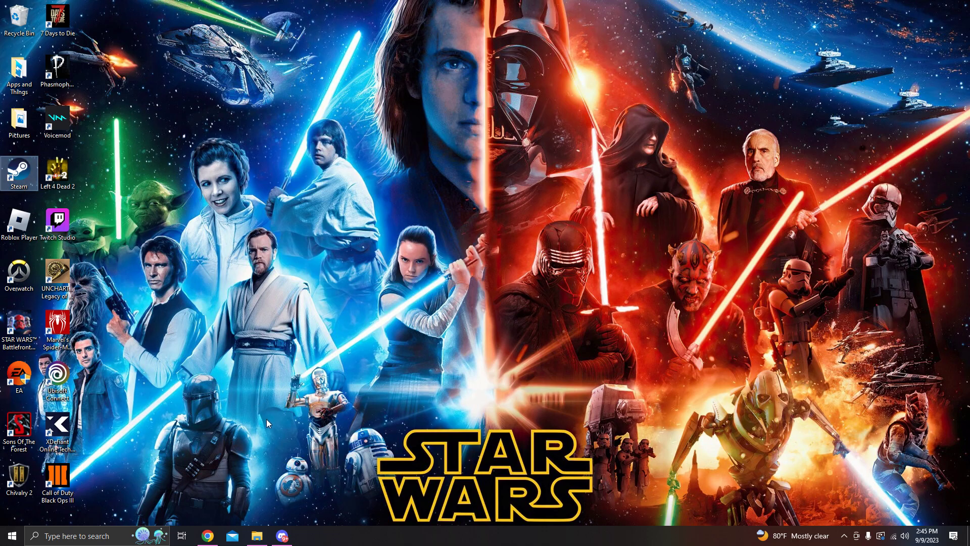
{"action": "double_click", "coordinate": [20, 185]}
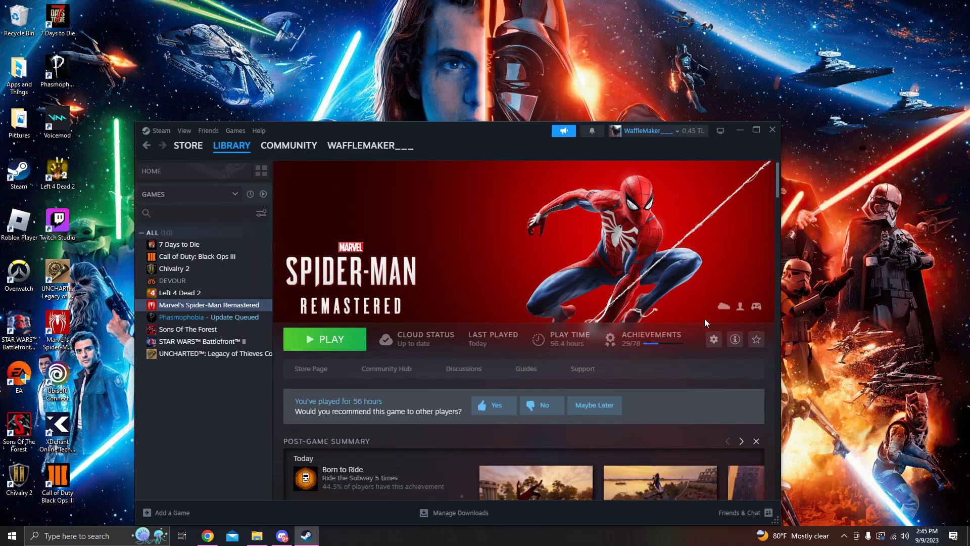
{"action": "mouse_move", "coordinate": [237, 150]}
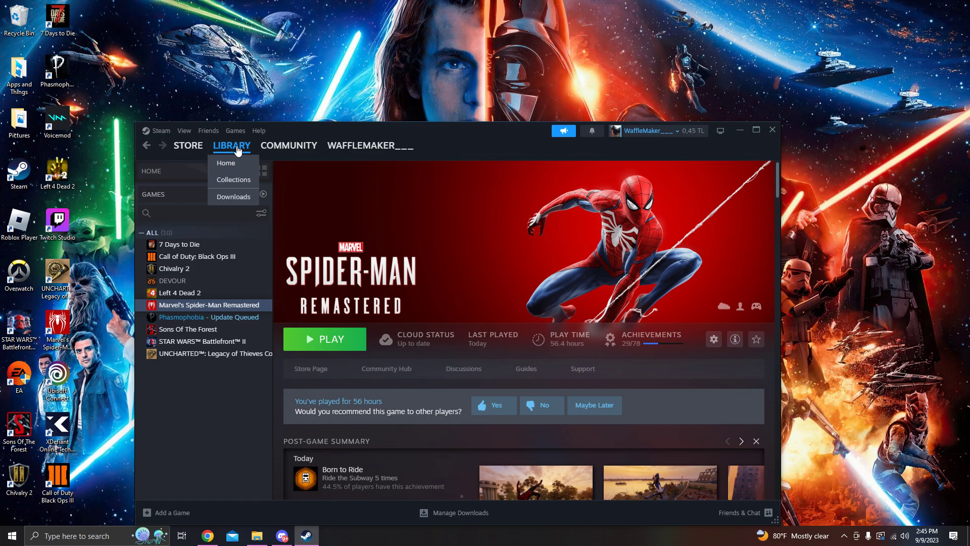
{"action": "left_click", "coordinate": [713, 342]}
{"action": "mouse_move", "coordinate": [727, 394]}
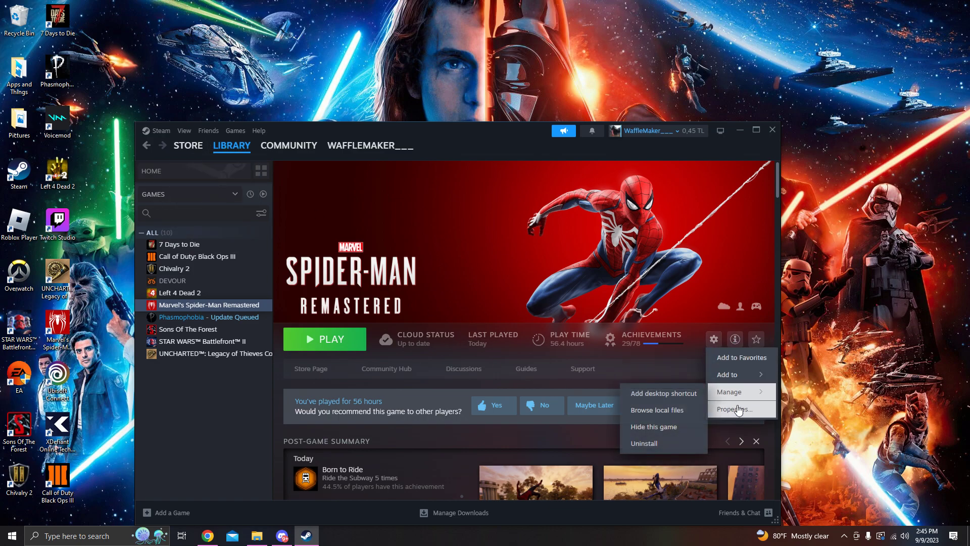
{"action": "left_click", "coordinate": [657, 410]}
{"action": "mouse_move", "coordinate": [360, 156]}
{"action": "left_click_drag", "start_coordinate": [397, 59], "coordinate": [396, 74]}
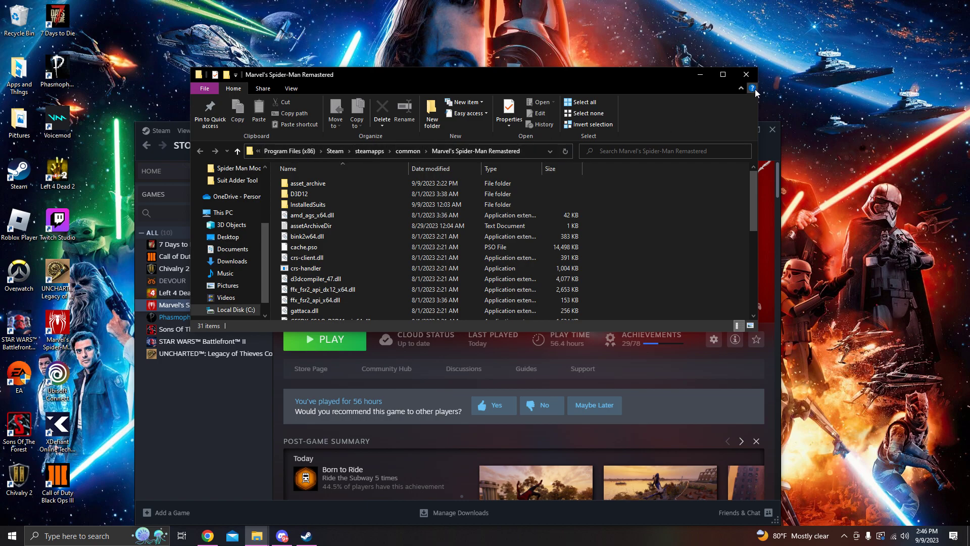
{"action": "left_click", "coordinate": [746, 74]}
{"action": "left_click", "coordinate": [741, 130]}
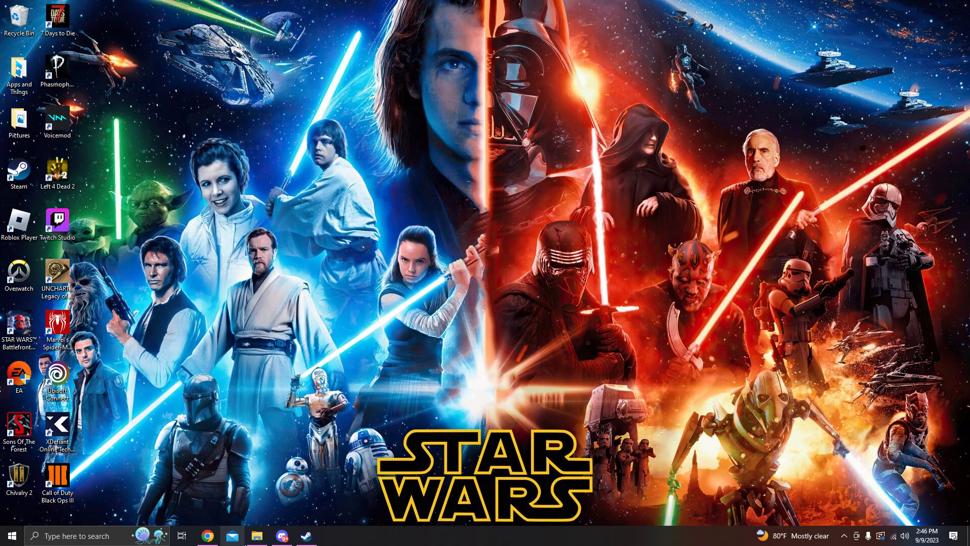
- In File Explorer, navigate from Local Disk (C:) through Program Files (x86), Steam, steamapps and common to Marvel's Spider-Man Remastered, and minimize the window
{"action": "left_click", "coordinate": [257, 536]}
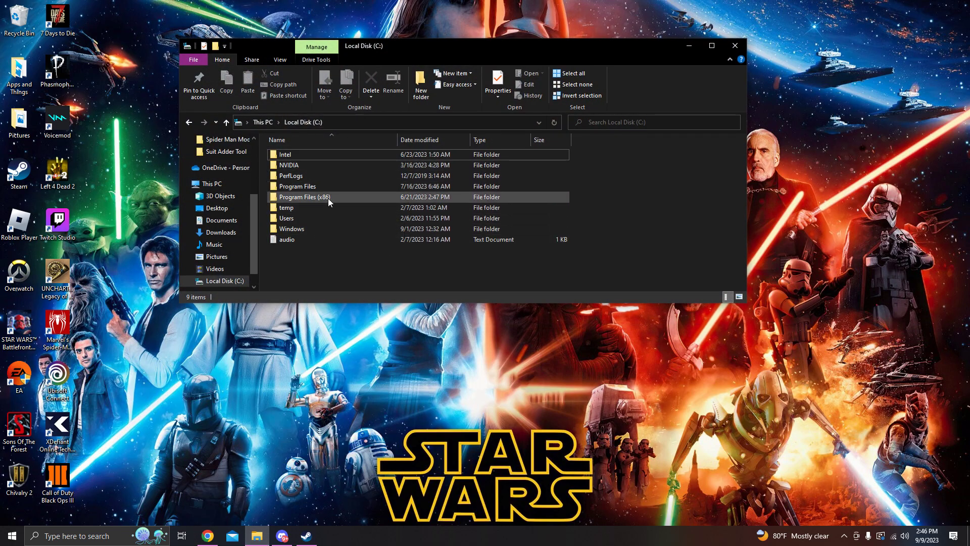
{"action": "double_click", "coordinate": [308, 196]}
{"action": "scroll", "coordinate": [319, 236], "scroll_direction": "down", "scroll_amount": 5}
{"action": "scroll", "coordinate": [321, 243], "scroll_direction": "up", "scroll_amount": 1}
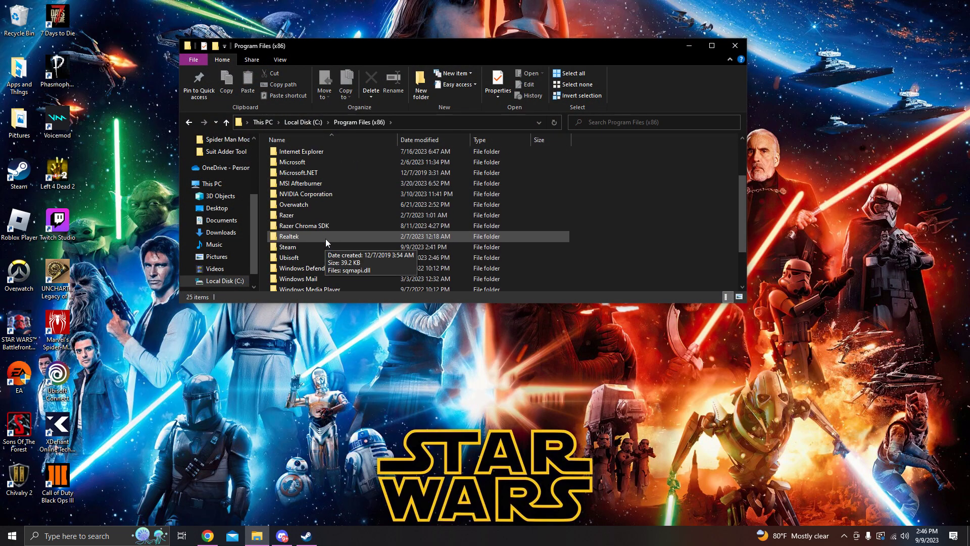
{"action": "double_click", "coordinate": [306, 248]}
{"action": "scroll", "coordinate": [328, 225], "scroll_direction": "down", "scroll_amount": 3}
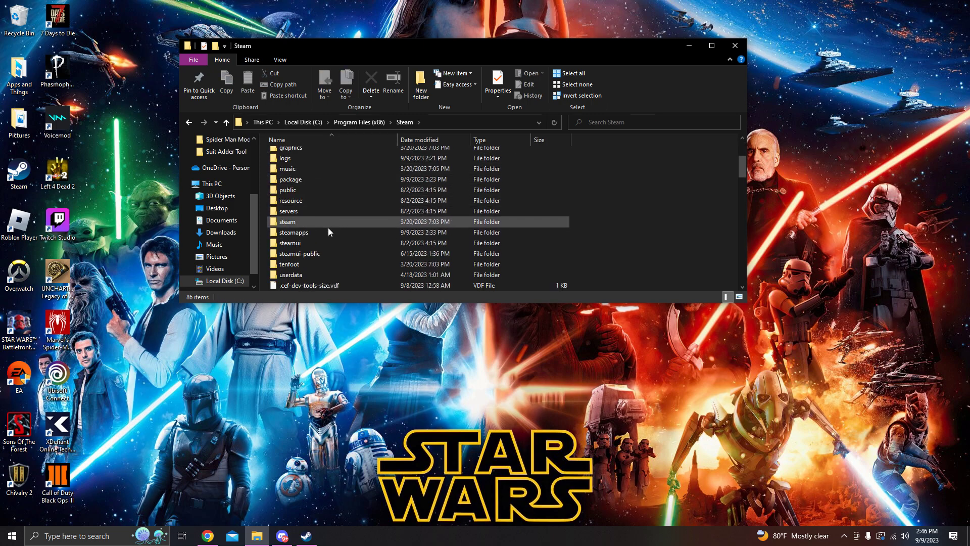
{"action": "double_click", "coordinate": [320, 232]}
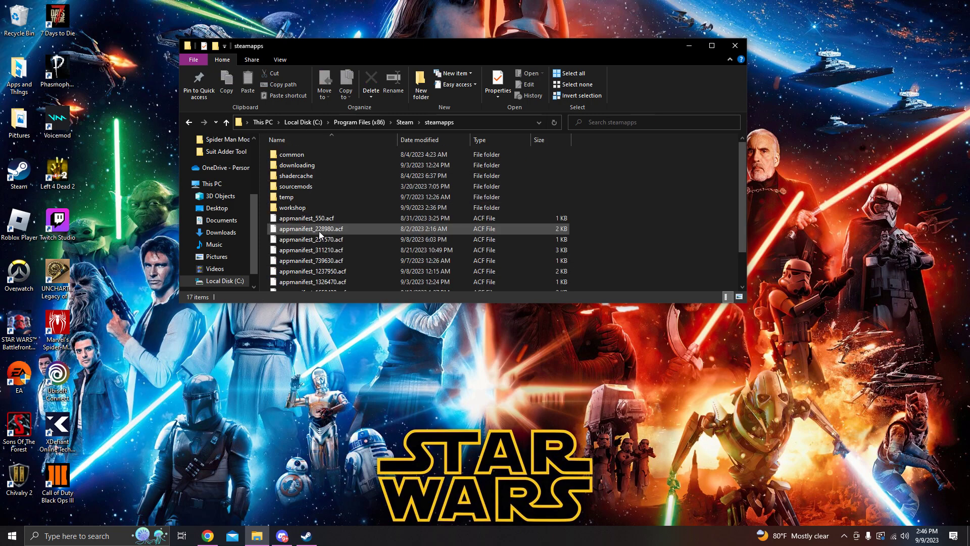
{"action": "double_click", "coordinate": [322, 156]}
{"action": "double_click", "coordinate": [352, 196]}
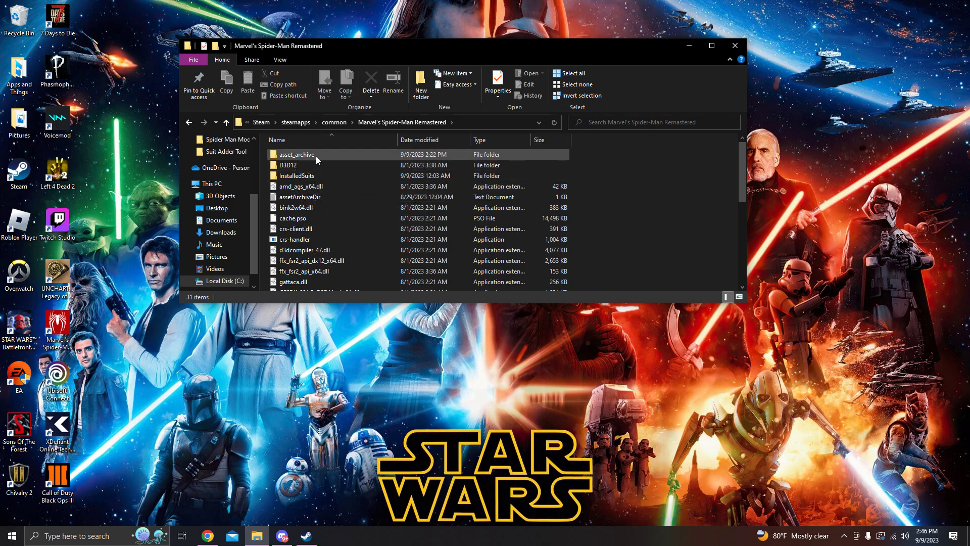
{"action": "left_click", "coordinate": [696, 46]}
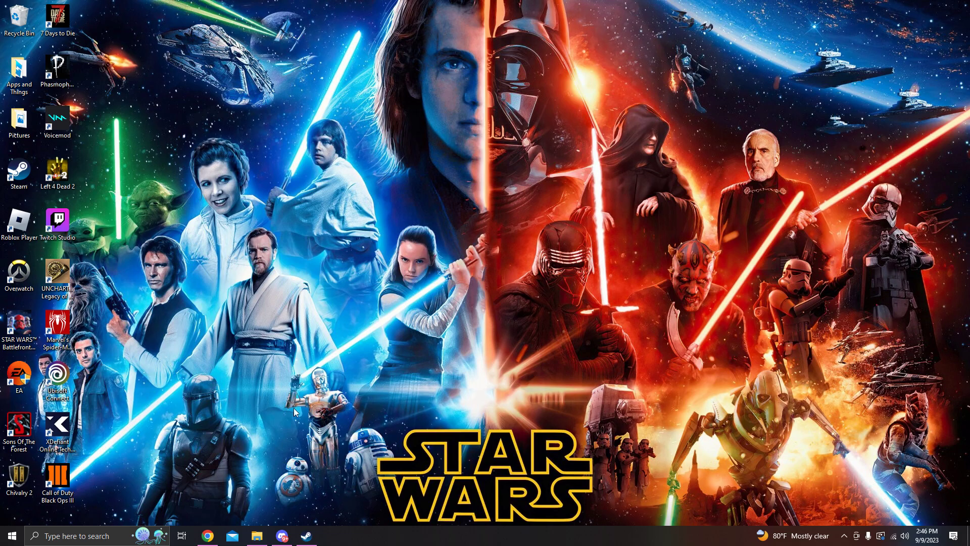
- Switch to Chrome and show the downloaded Tango's Final Swing Suit zip in its folder
{"action": "left_click", "coordinate": [208, 536]}
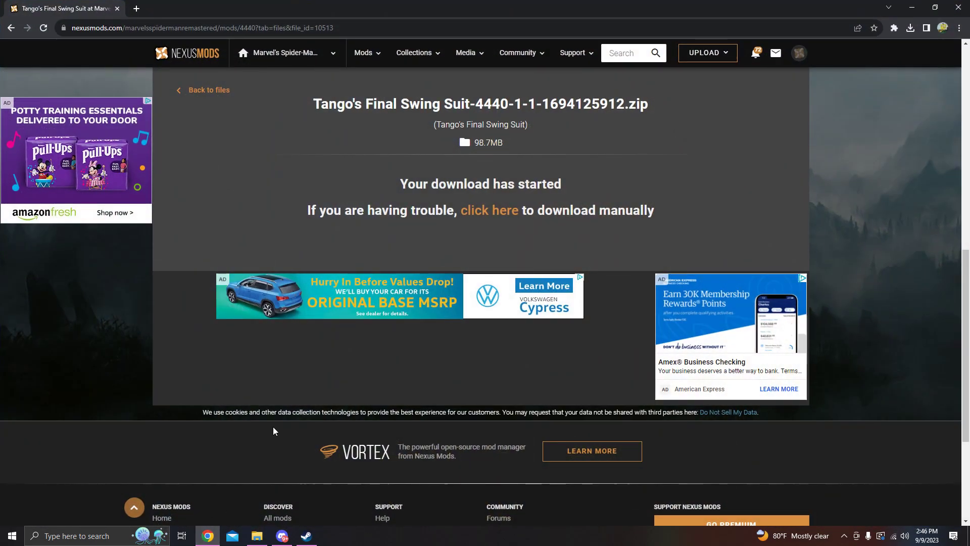
{"action": "left_click", "coordinate": [909, 29]}
{"action": "left_click", "coordinate": [969, 181]}
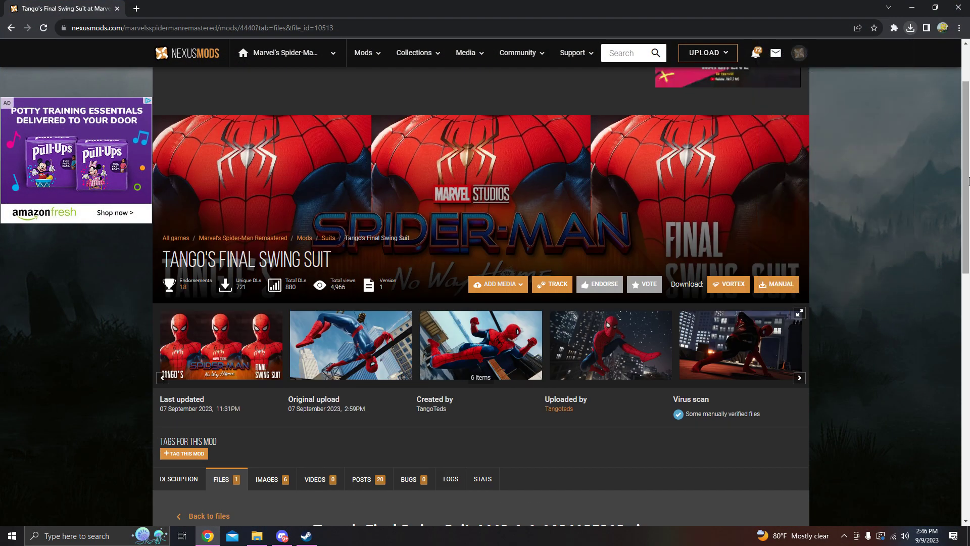
{"action": "scroll", "coordinate": [935, 173], "scroll_direction": "up", "scroll_amount": 2}
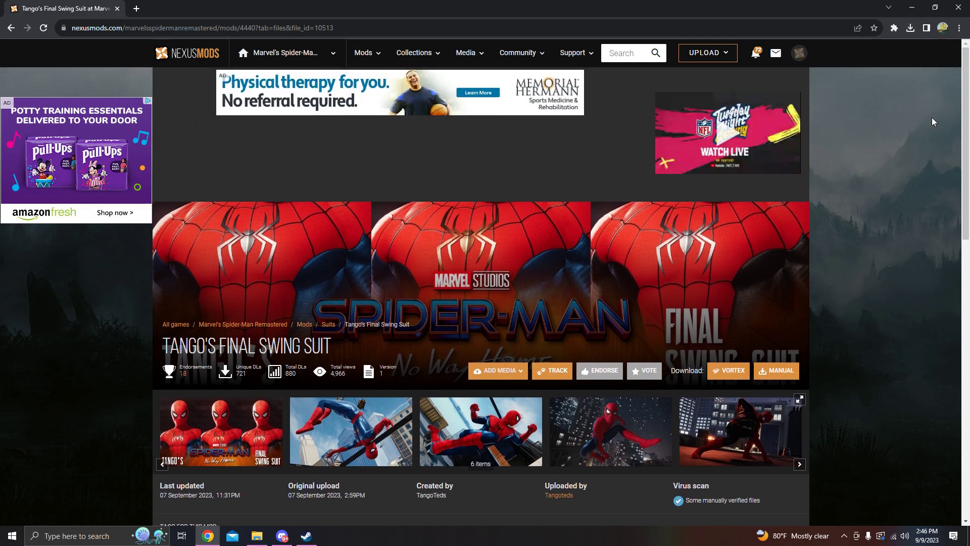
{"action": "left_click", "coordinate": [911, 29]}
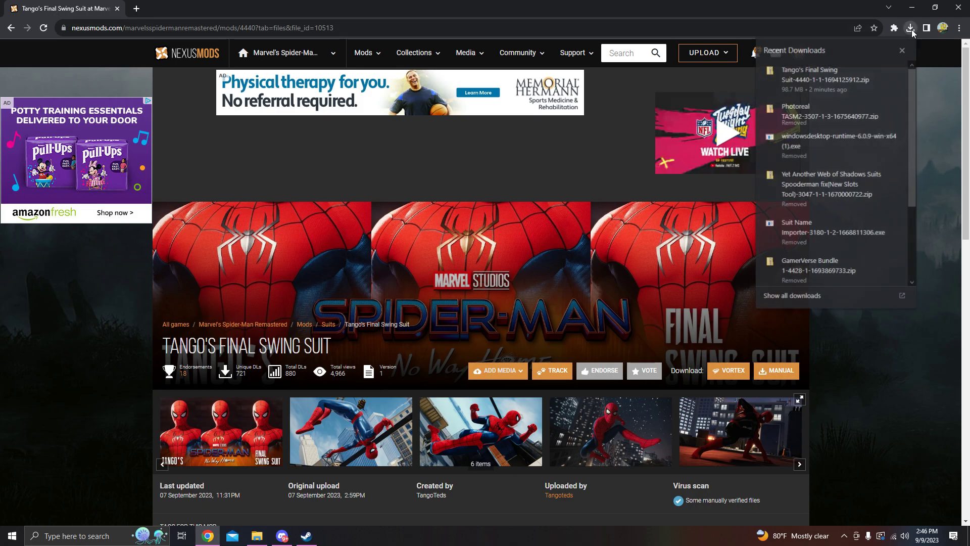
{"action": "right_click", "coordinate": [816, 78]}
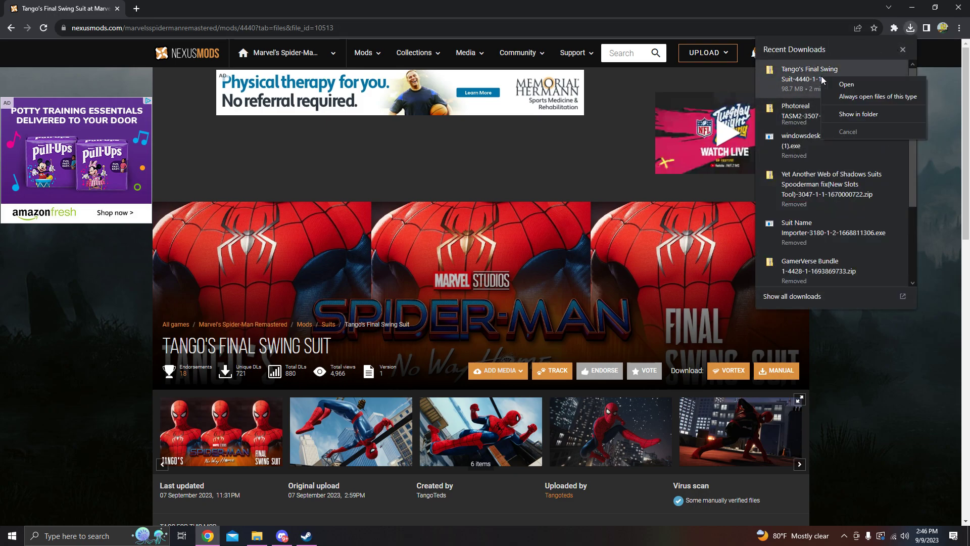
{"action": "left_click", "coordinate": [866, 113]}
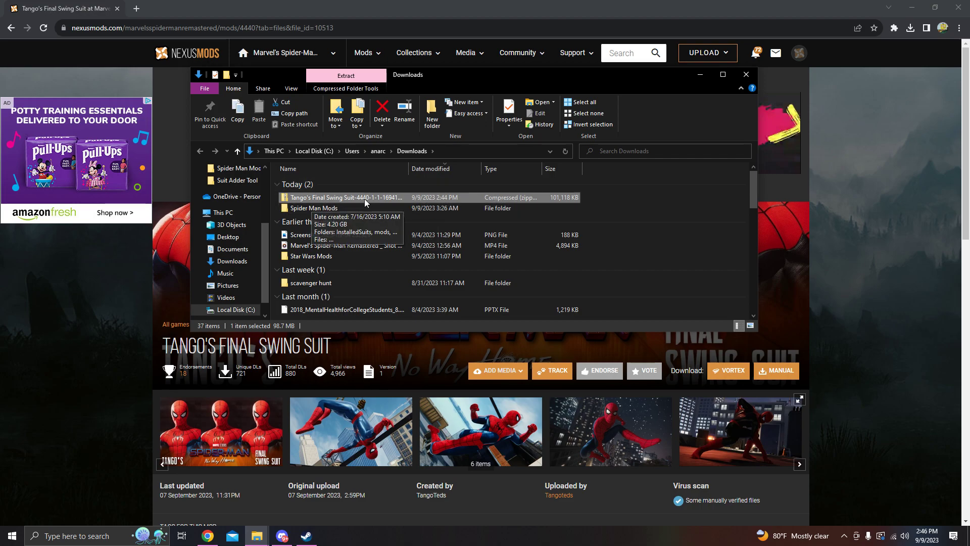
- Move the Tango's Final Swing Suit zip from Downloads into the Suit Adder Tool folder and open that folder
{"action": "left_click_drag", "start_coordinate": [380, 196], "coordinate": [235, 192]}
{"action": "left_click", "coordinate": [233, 193]}
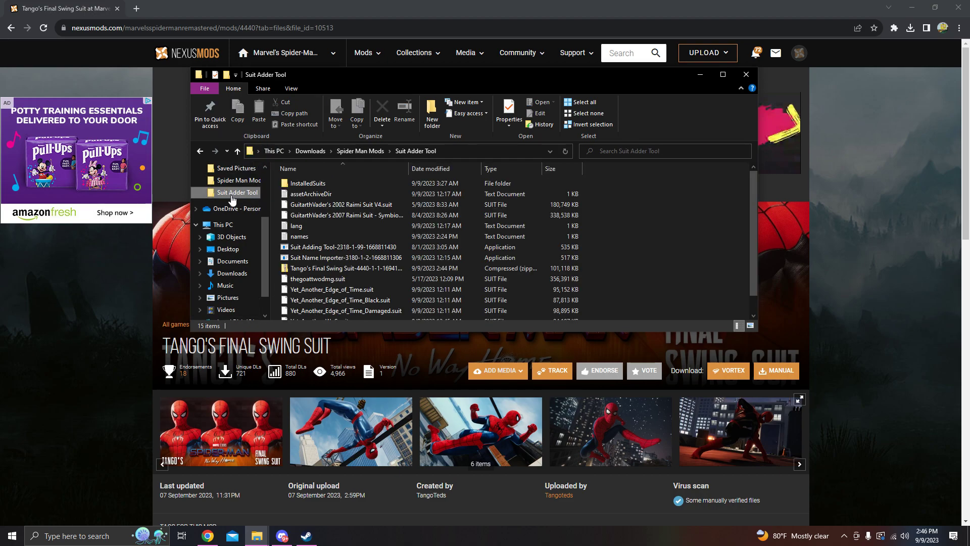
{"action": "scroll", "coordinate": [366, 283], "scroll_direction": "down", "scroll_amount": 1}
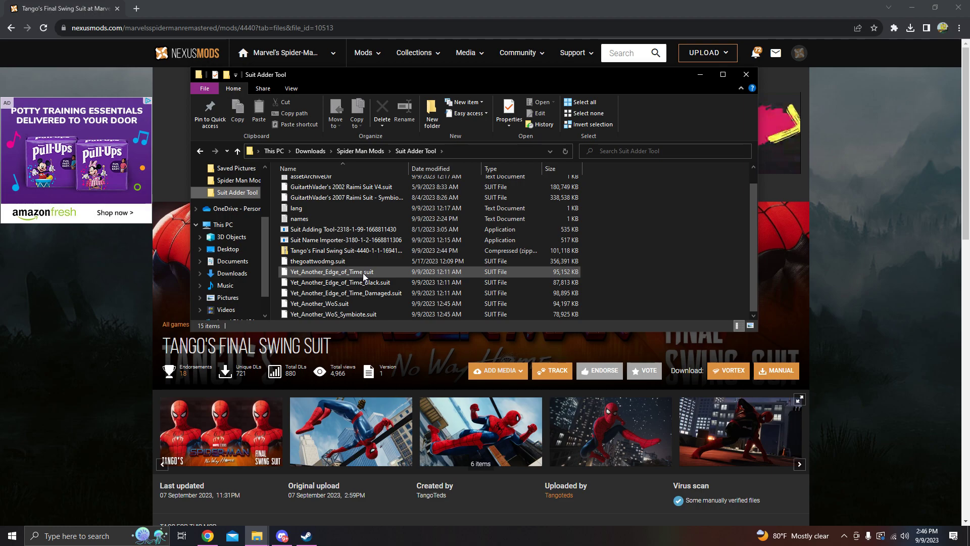
{"action": "scroll", "coordinate": [366, 283], "scroll_direction": "up", "scroll_amount": 1}
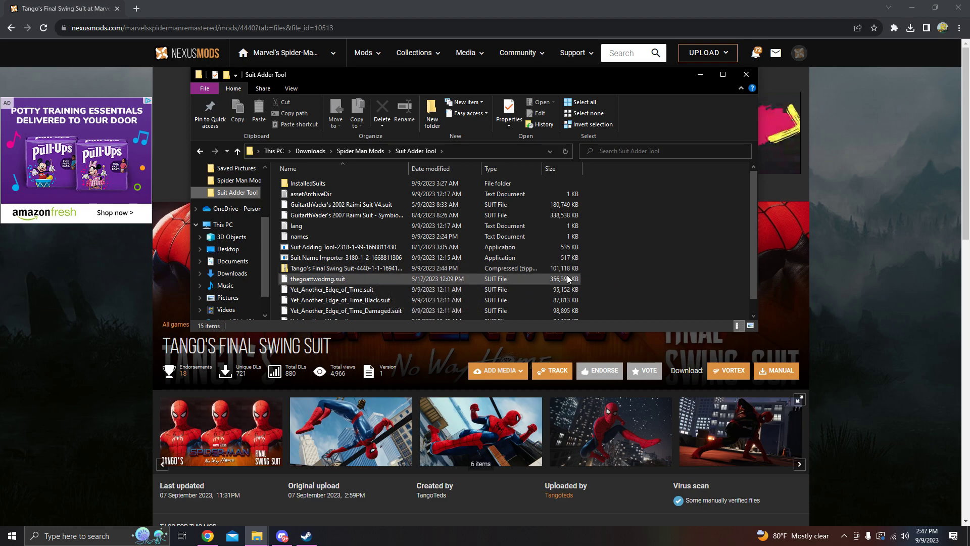
- Copy TangoTeds - Final Swing Suit.suit out of the Tango's Final Swing Suit zip into the Suit Adder Tool folder and open that folder
{"action": "double_click", "coordinate": [329, 269]}
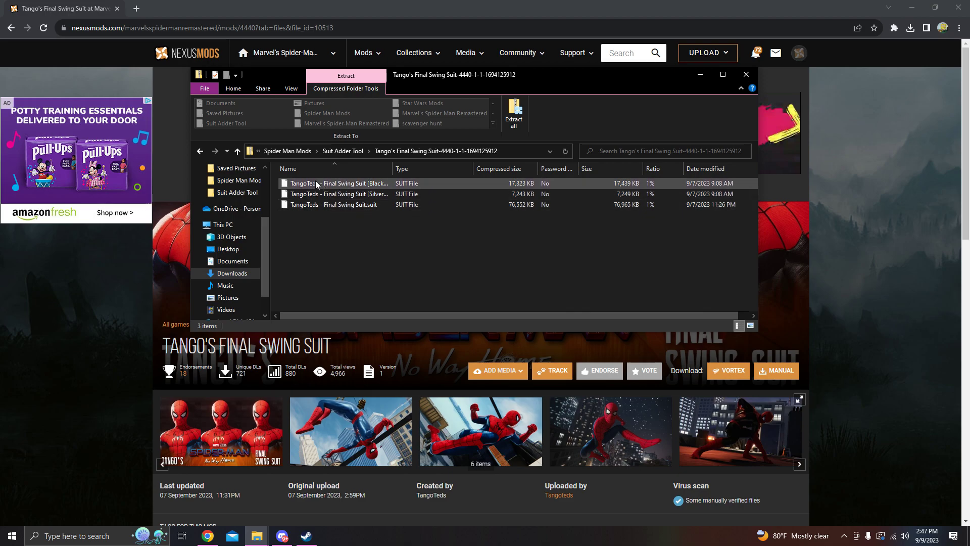
{"action": "left_click", "coordinate": [200, 151]}
{"action": "double_click", "coordinate": [353, 269]}
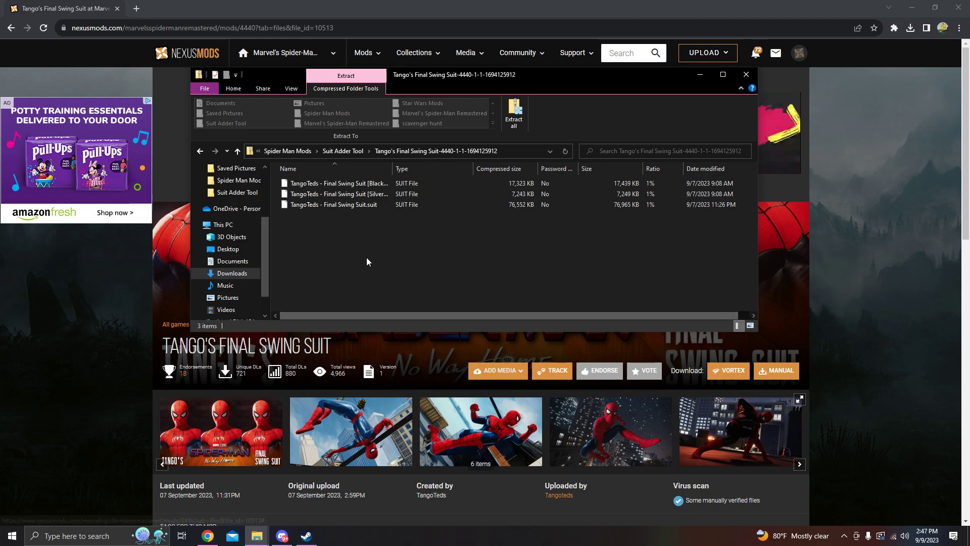
{"action": "left_click", "coordinate": [345, 206]}
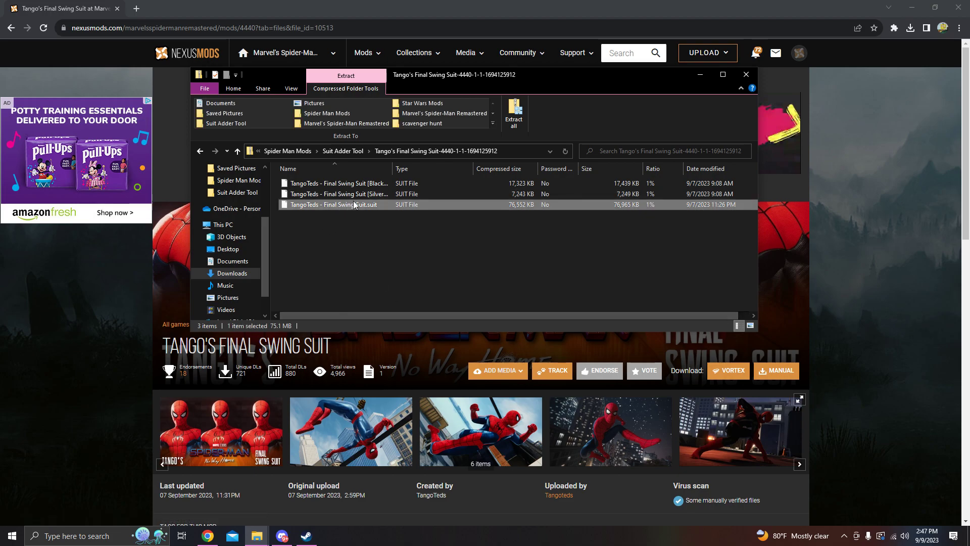
{"action": "left_click_drag", "start_coordinate": [354, 207], "coordinate": [344, 240]}
{"action": "left_click_drag", "start_coordinate": [335, 204], "coordinate": [229, 192]}
{"action": "left_click", "coordinate": [229, 192]}
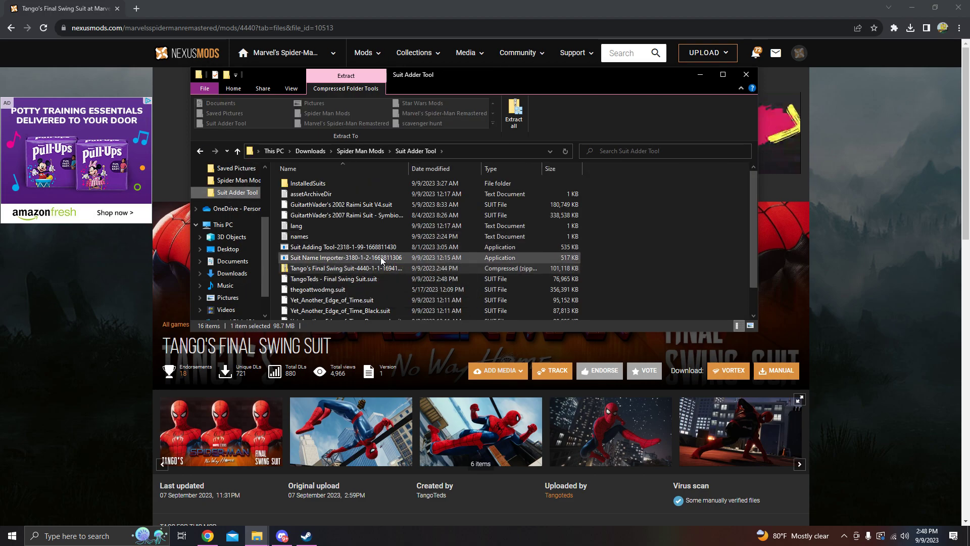
- Delete the Tango's Final Swing Suit zip from the Suit Adder Tool folder
{"action": "scroll", "coordinate": [353, 258], "scroll_direction": "down", "scroll_amount": 1}
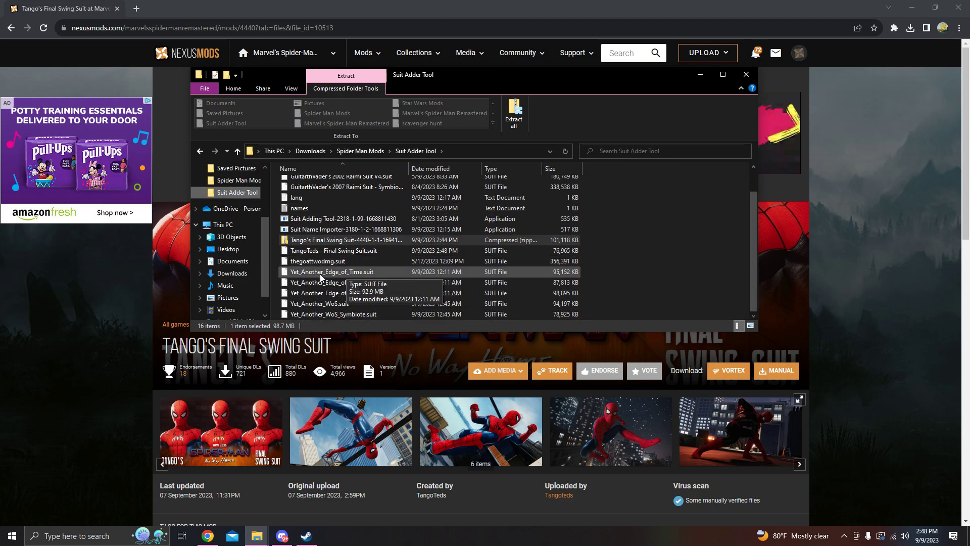
{"action": "right_click", "coordinate": [322, 243]}
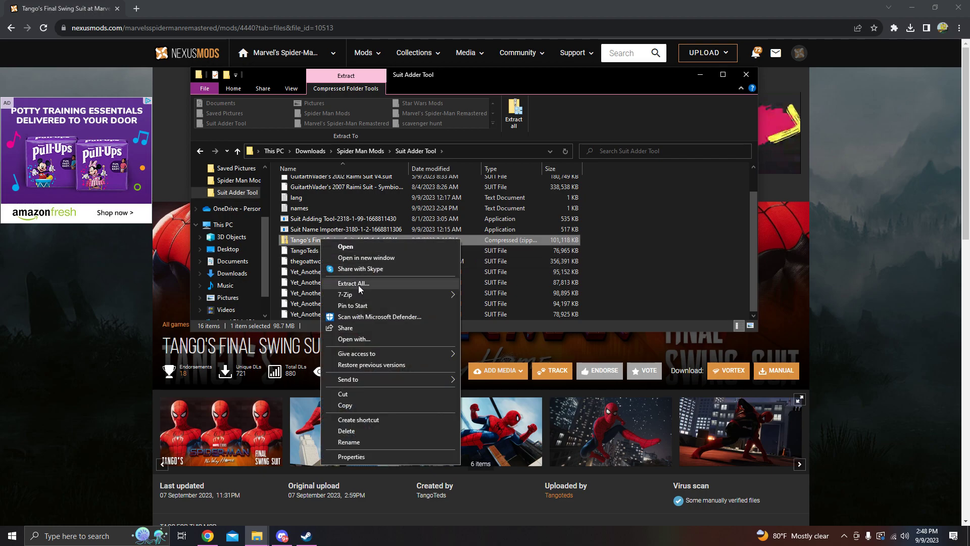
{"action": "left_click", "coordinate": [372, 431]}
{"action": "scroll", "coordinate": [336, 292], "scroll_direction": "up", "scroll_amount": 1}
{"action": "scroll", "coordinate": [336, 292], "scroll_direction": "down", "scroll_amount": 1}
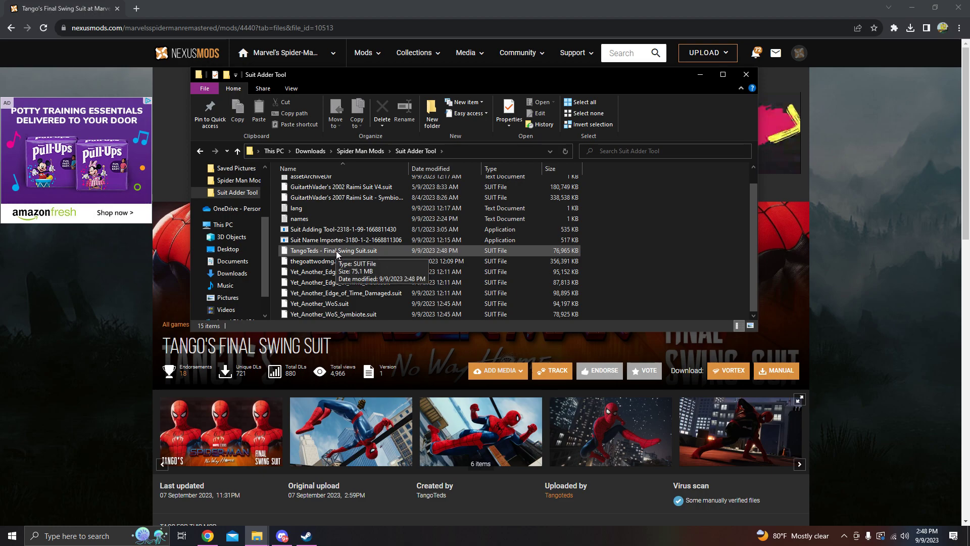
- Run the Suit Adding Tool on TangoTeds - Final Swing Suit.suit and close its console window
{"action": "left_click_drag", "start_coordinate": [337, 252], "coordinate": [311, 227]}
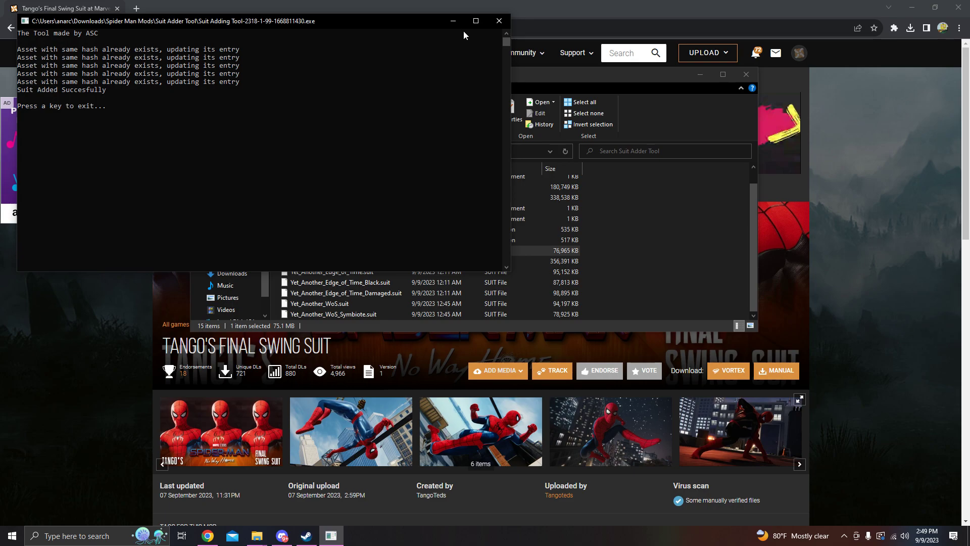
{"action": "left_click", "coordinate": [492, 22]}
- Look into the Marvel's Spider-Man Remastered game folder and return to the Suit Adder Tool folder
{"action": "scroll", "coordinate": [236, 237], "scroll_direction": "up", "scroll_amount": 2}
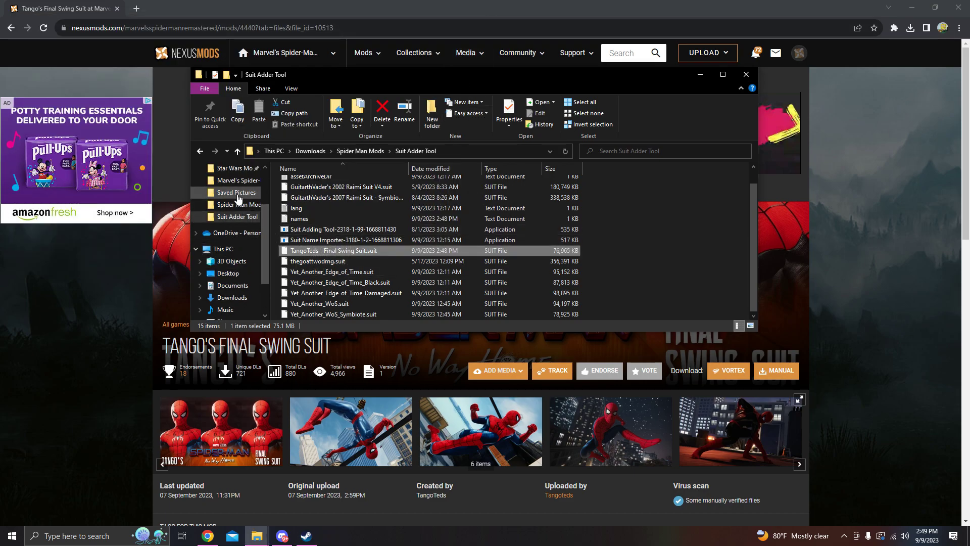
{"action": "left_click", "coordinate": [234, 183]}
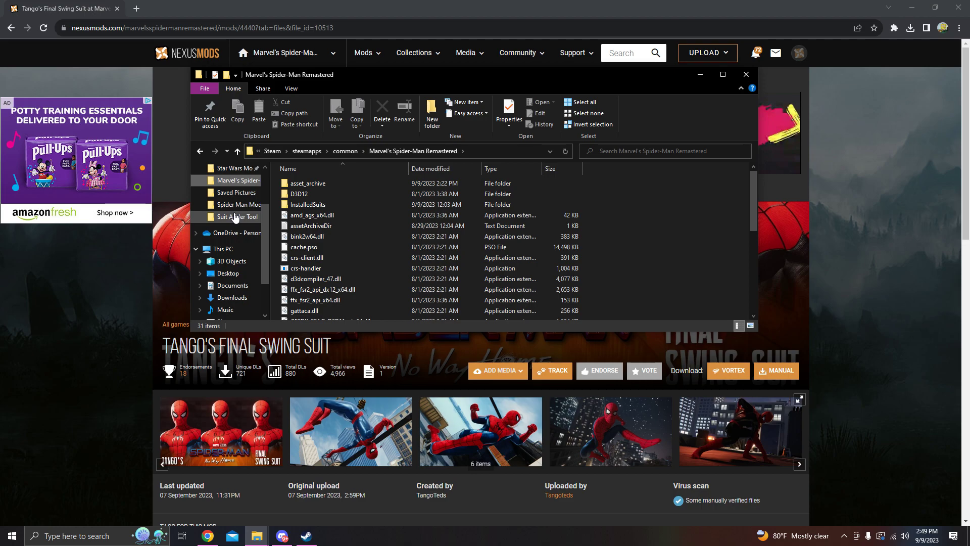
{"action": "left_click", "coordinate": [230, 170]}
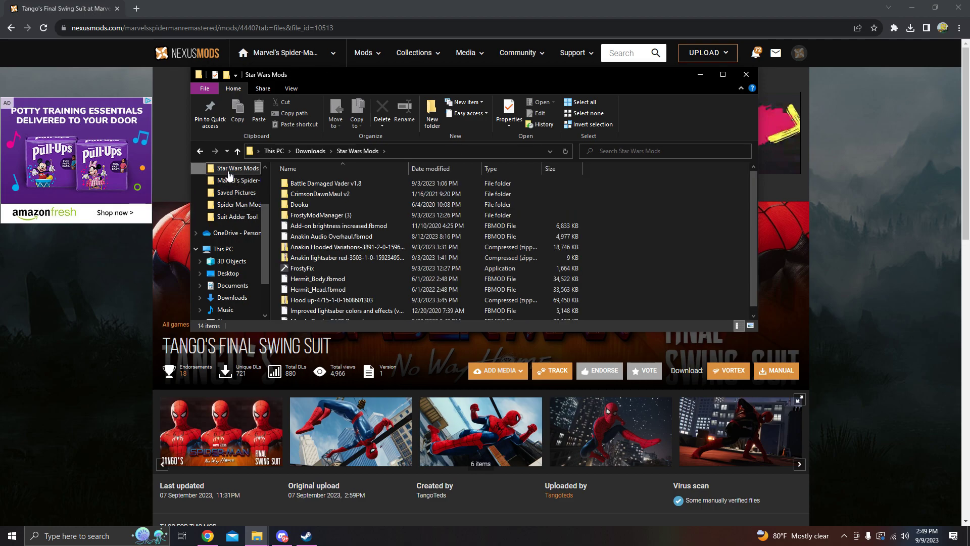
{"action": "left_click", "coordinate": [230, 179]}
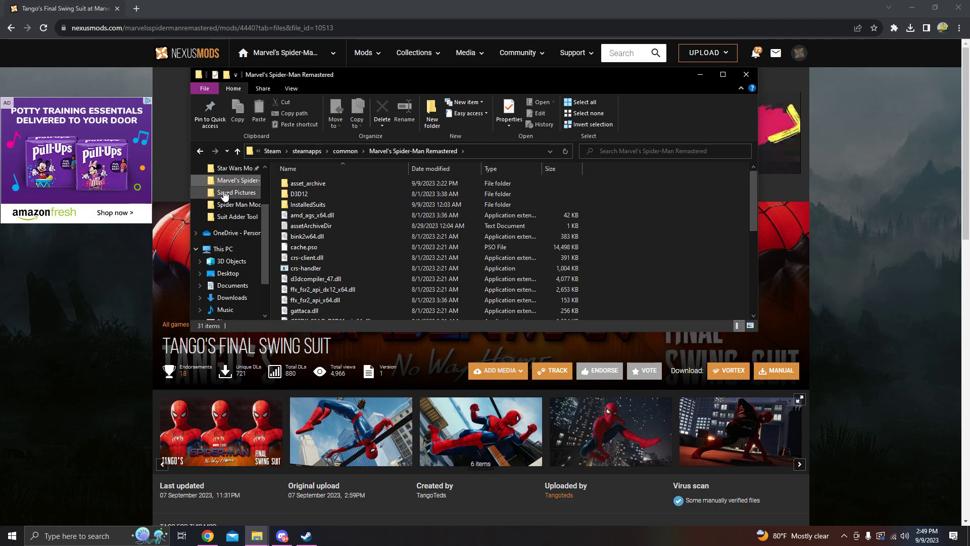
{"action": "left_click", "coordinate": [226, 194]}
{"action": "left_click", "coordinate": [233, 216]}
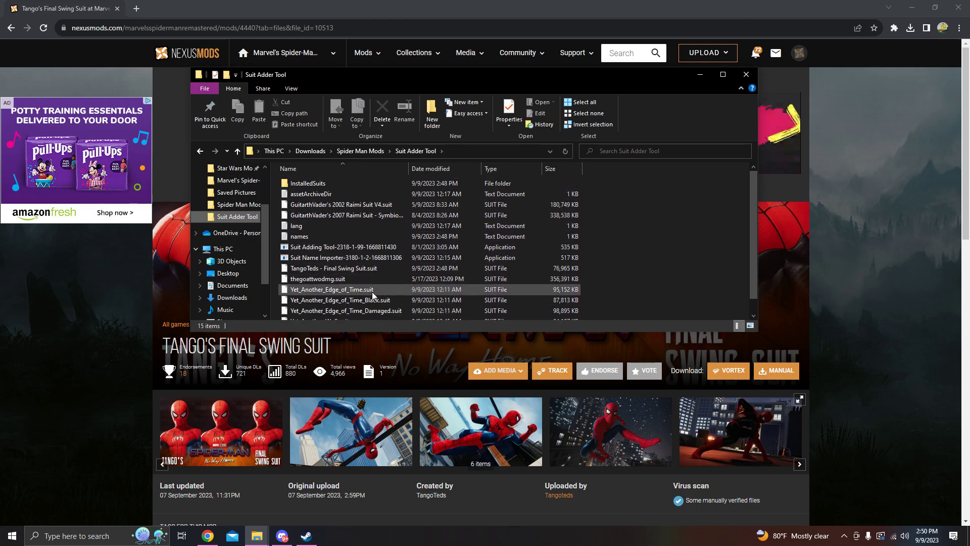
- Run the Suit Name Importer from the Suit Adder Tool folder and close its console window
{"action": "double_click", "coordinate": [321, 258]}
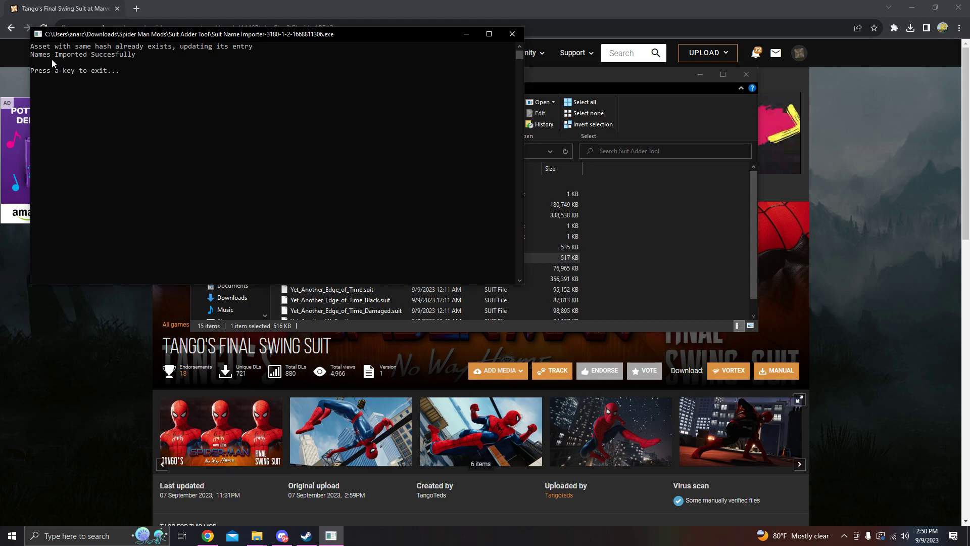
{"action": "left_click", "coordinate": [513, 34]}
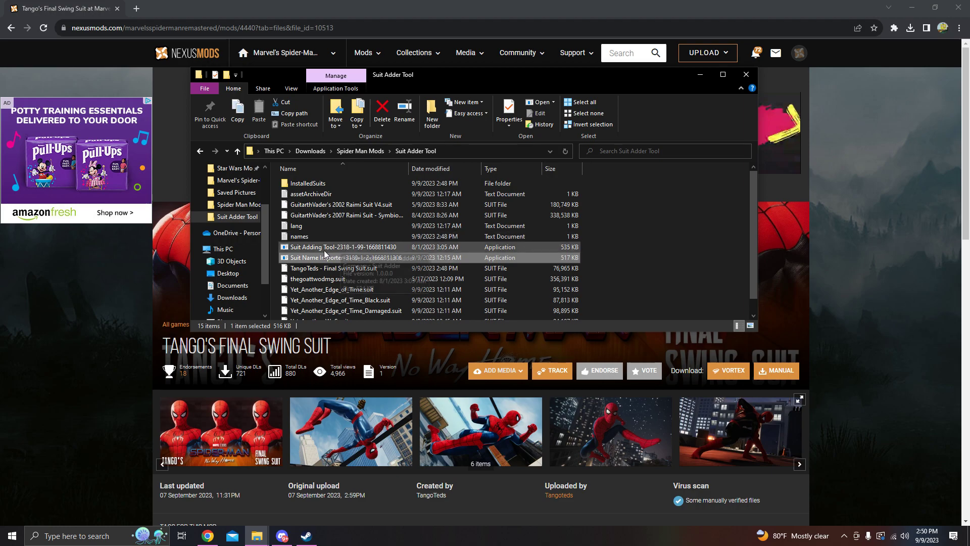
{"action": "left_click", "coordinate": [609, 273]}
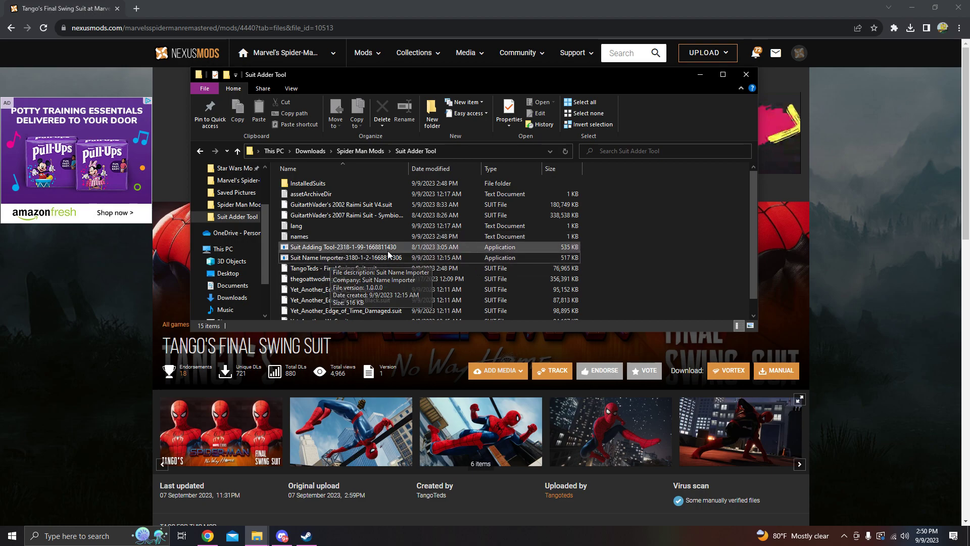
- Close the File Explorer and Chrome windows and launch Marvel's Spider-Man Remastered
{"action": "left_click", "coordinate": [745, 75]}
{"action": "left_click", "coordinate": [967, 4]}
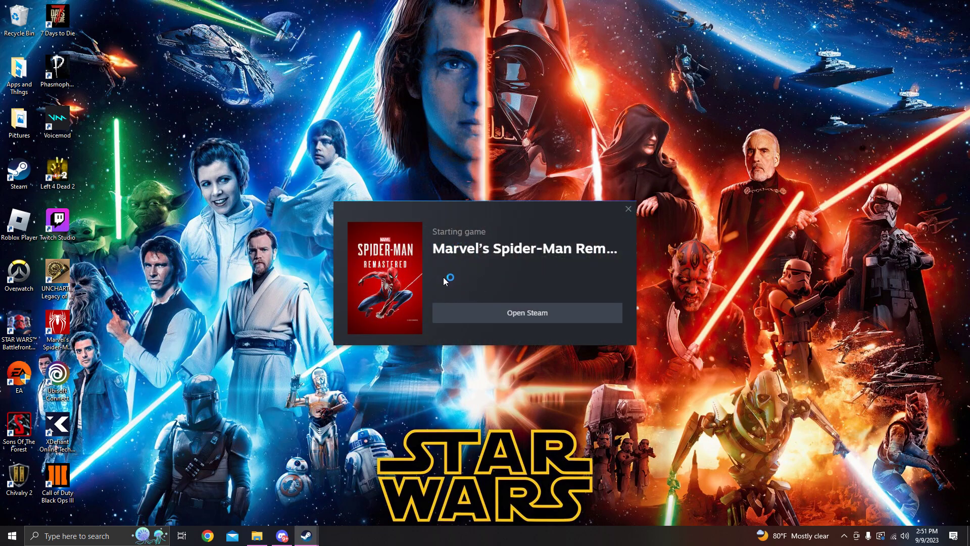
{"action": "left_click", "coordinate": [315, 334]}
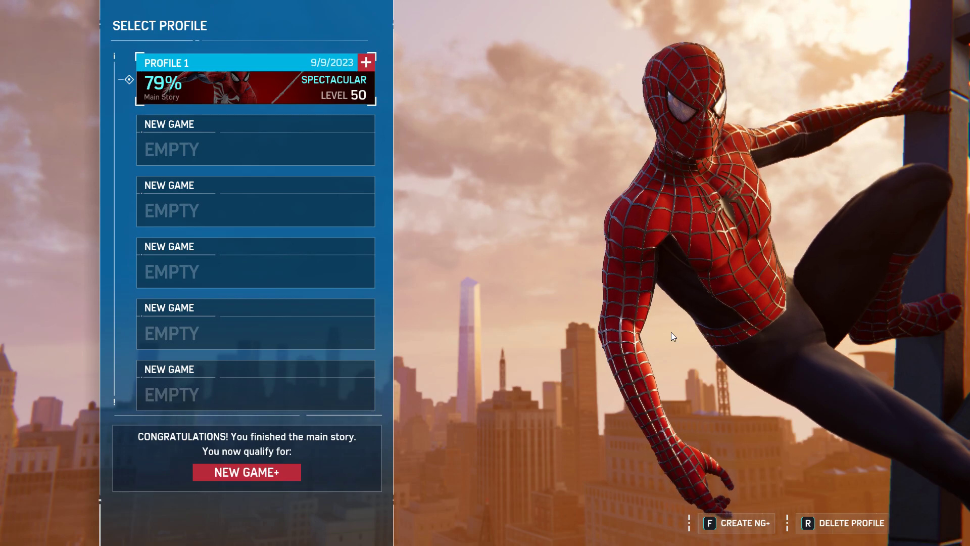
- Select Profile 1 and continue its saved game
{"action": "left_click", "coordinate": [250, 63]}
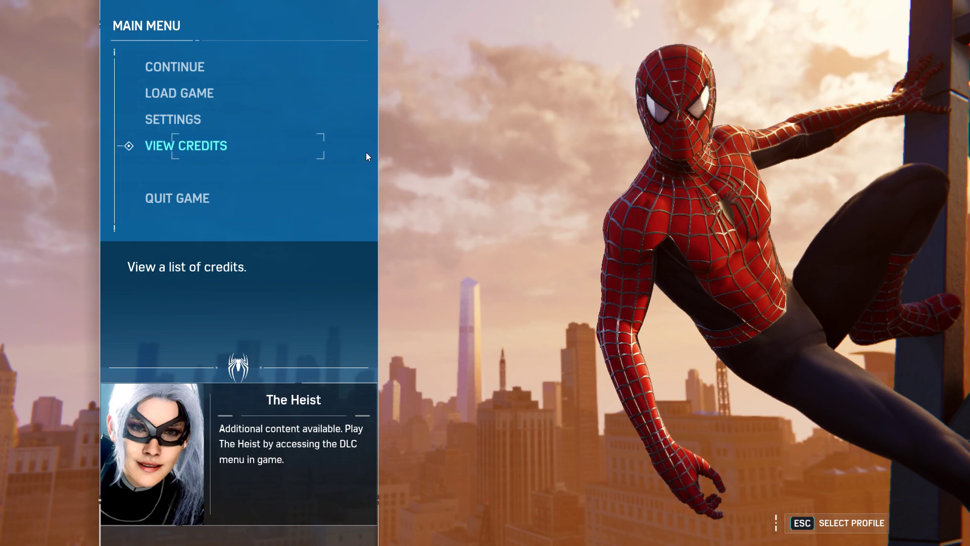
{"action": "left_click", "coordinate": [161, 66]}
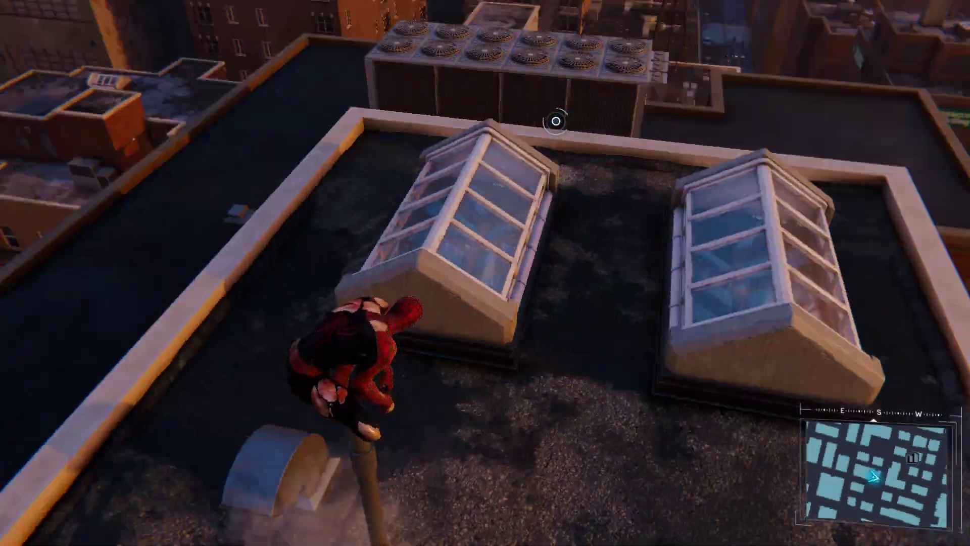
{"action": "key", "text": "w"}
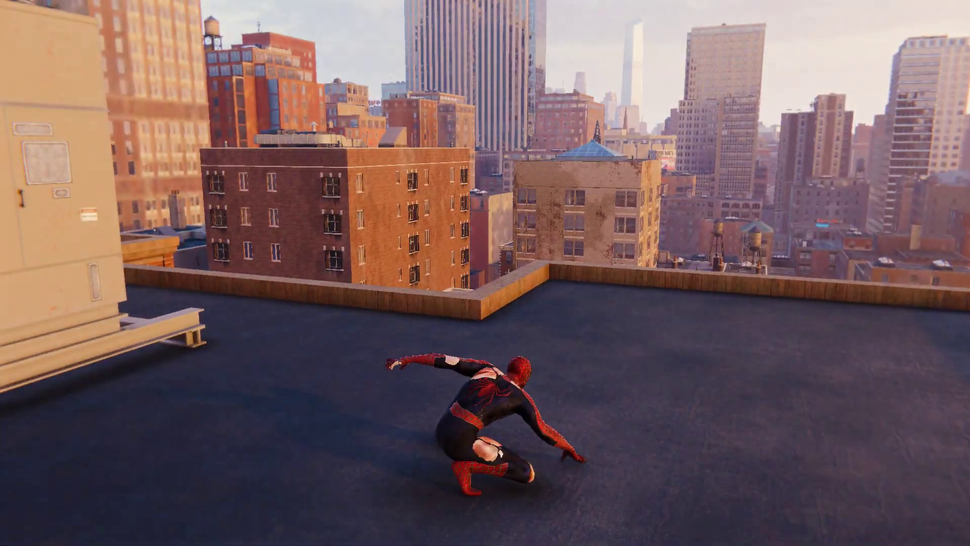
- Open the in-game suit selection and equip the Red and Blue Suit in the last slot
{"action": "key", "text": "m"}
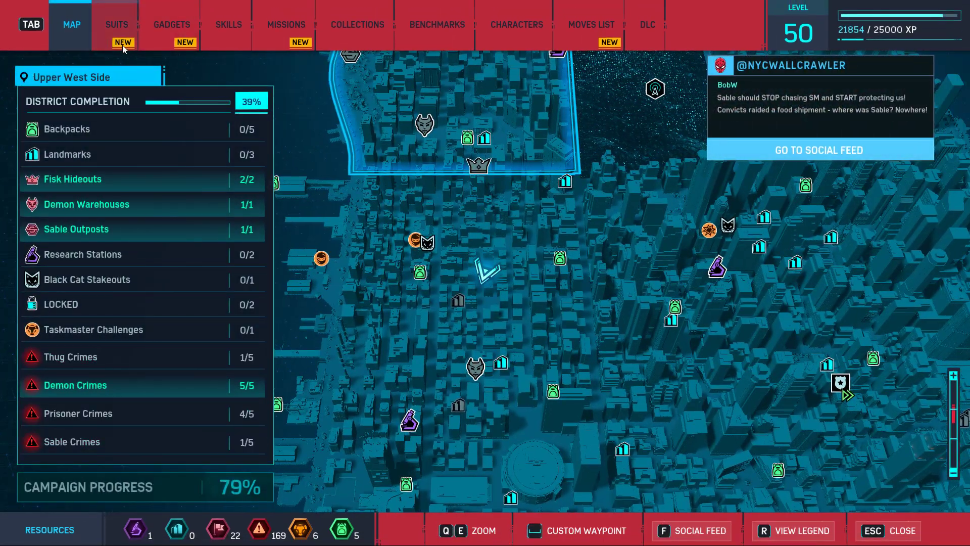
{"action": "left_click", "coordinate": [126, 43]}
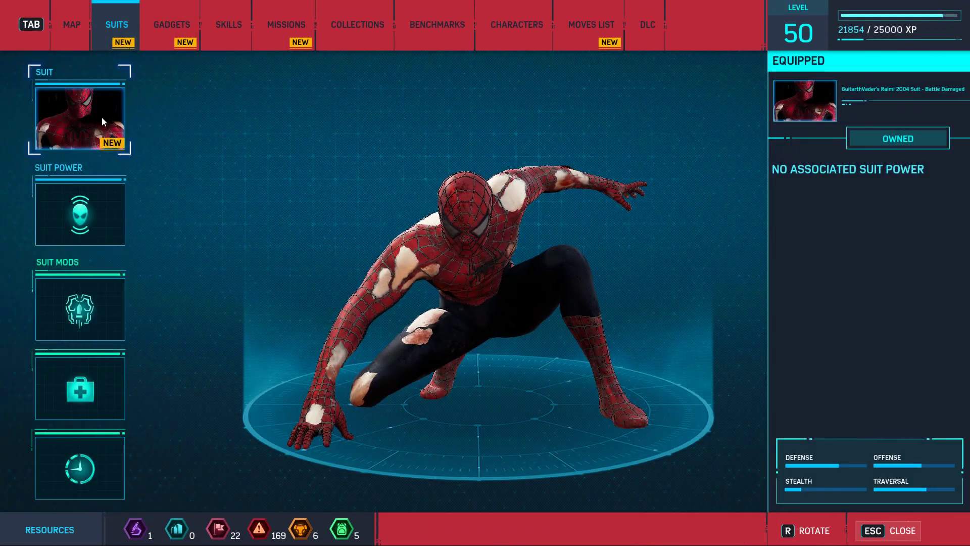
{"action": "left_click", "coordinate": [122, 135]}
{"action": "scroll", "coordinate": [356, 434], "scroll_direction": "down", "scroll_amount": 1}
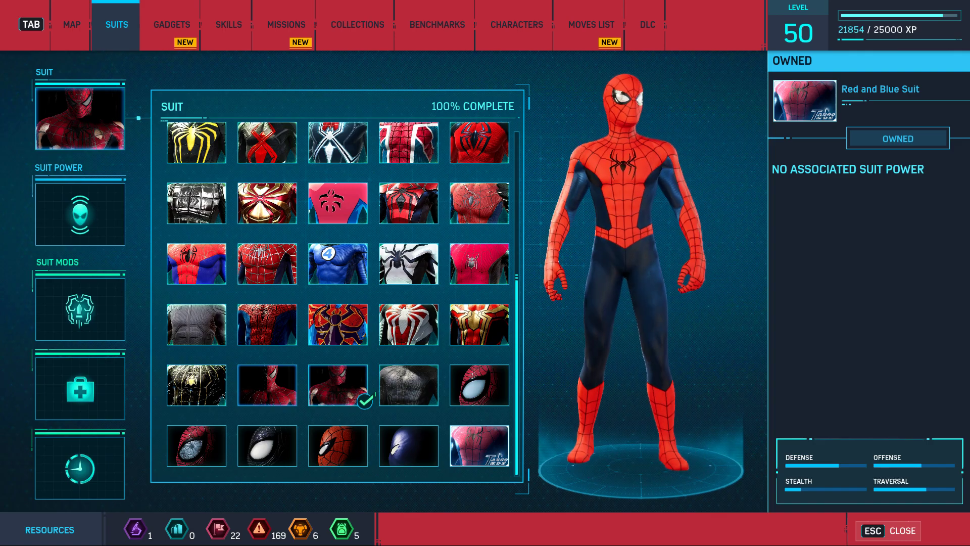
{"action": "left_click", "coordinate": [476, 447]}
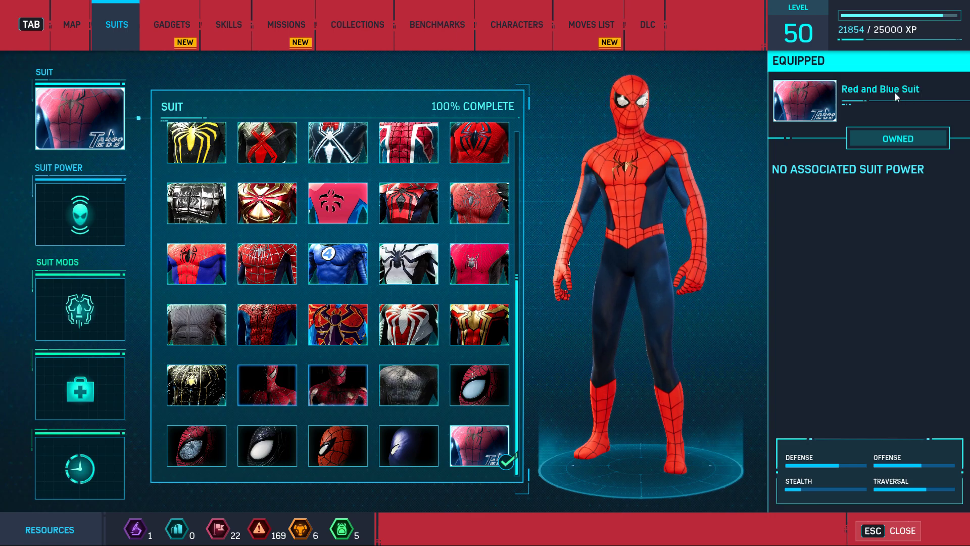
- Try on the Web of Shadows Symbiote Suit and the Web of Shadows Suit, and re-equip the Red and Blue Suit
{"action": "left_click", "coordinate": [409, 445]}
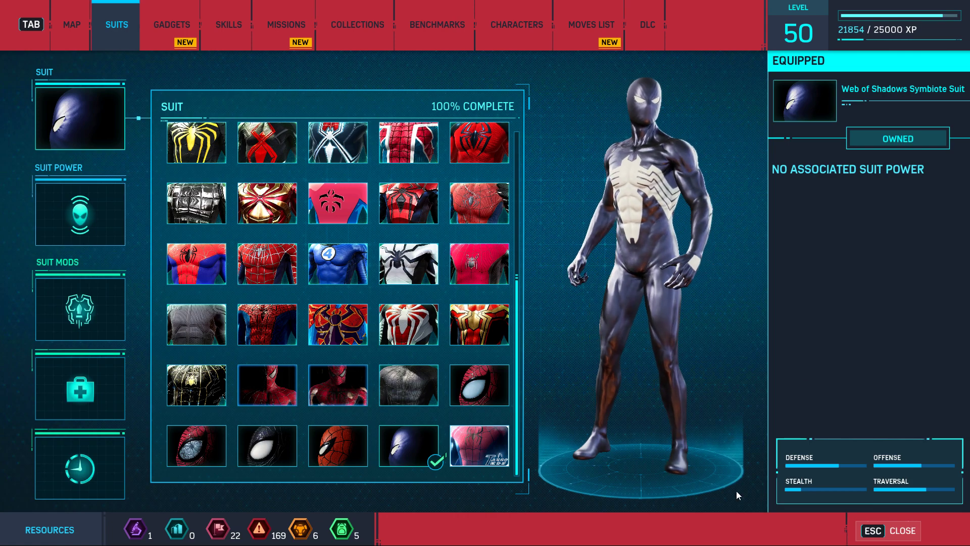
{"action": "left_click", "coordinate": [328, 458]}
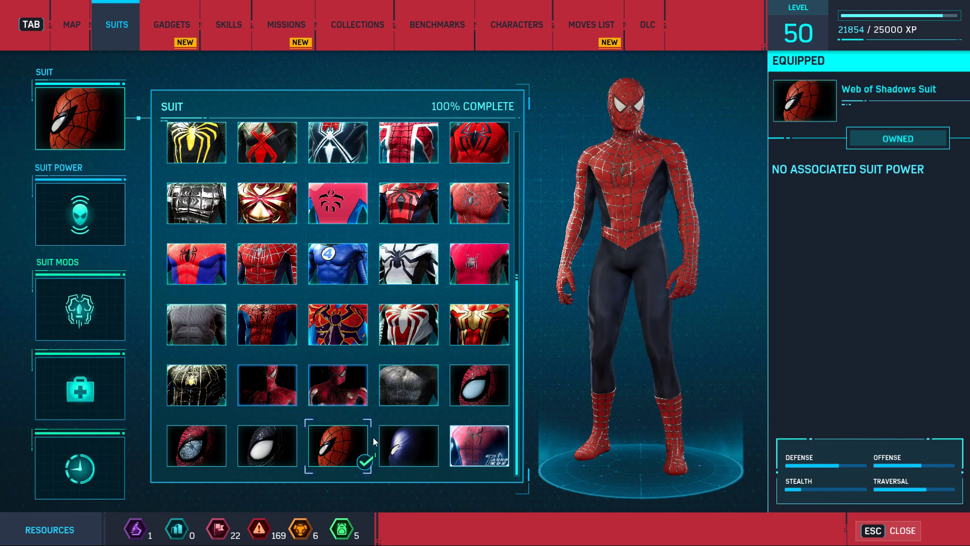
{"action": "left_click", "coordinate": [473, 460]}
- Return to gameplay and move Spider-Man around the rooftops to show the Red and Blue Suit from several angles
{"action": "key", "text": "Escape"}
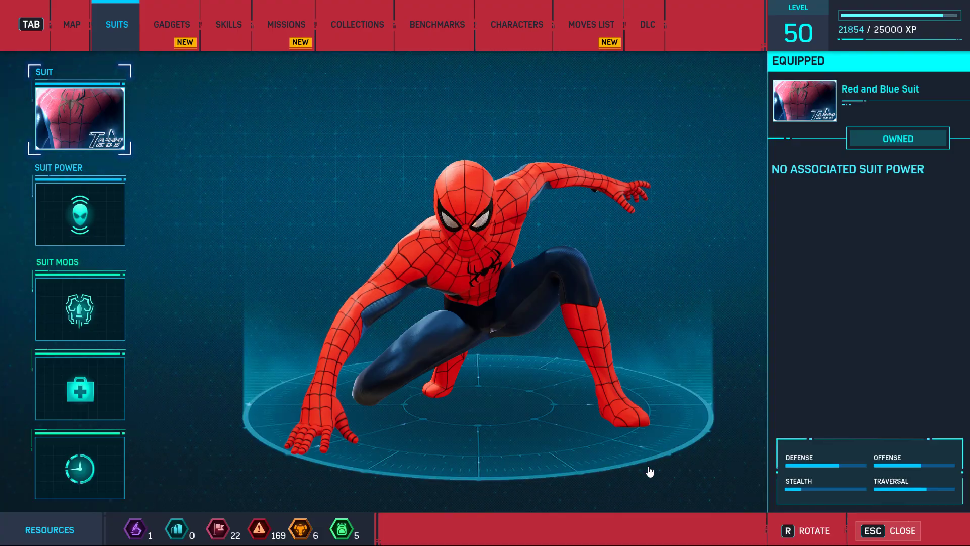
{"action": "key", "text": "Escape"}
{"action": "key", "text": "w"}
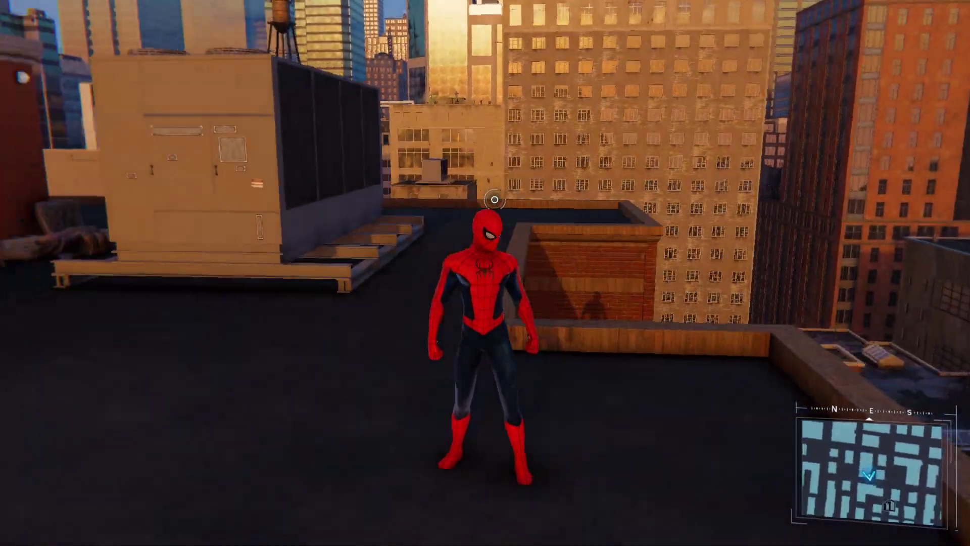
{"action": "key", "text": "w"}
{"action": "key", "text": "d"}
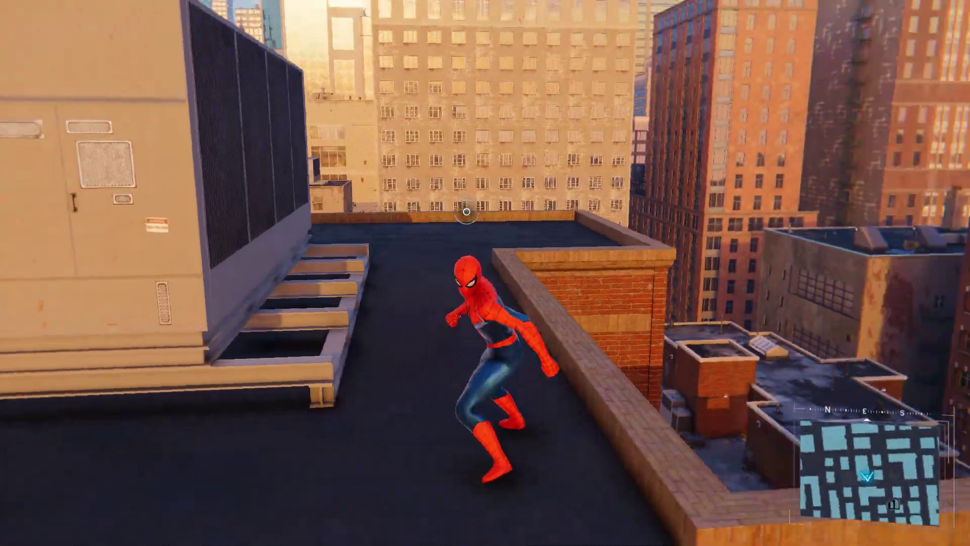
{"action": "key", "text": "w"}
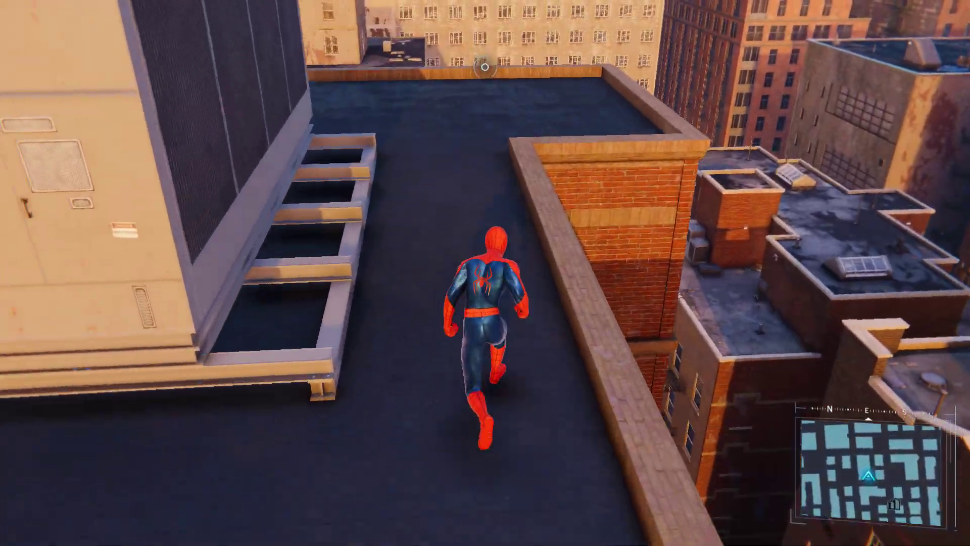
{"action": "key", "text": "w"}
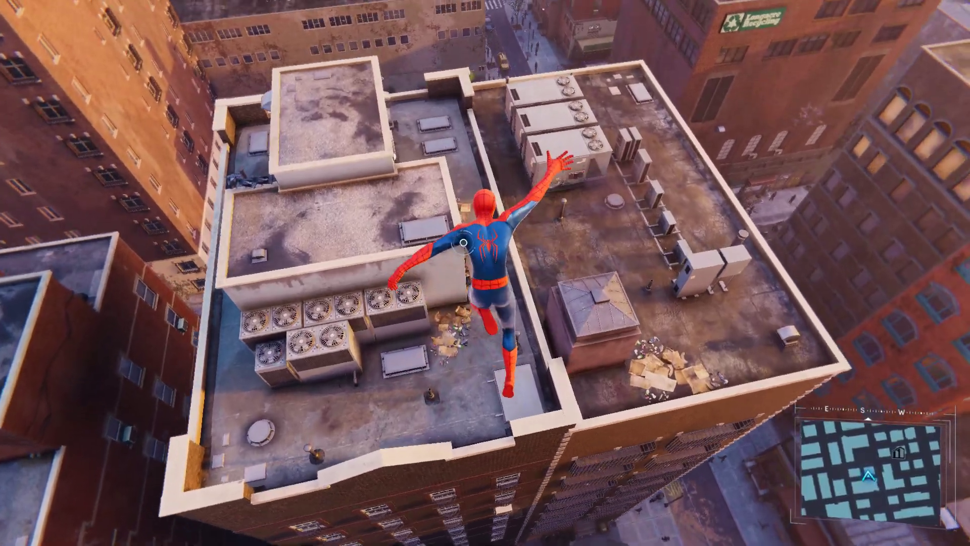
{"action": "key", "text": "s"}
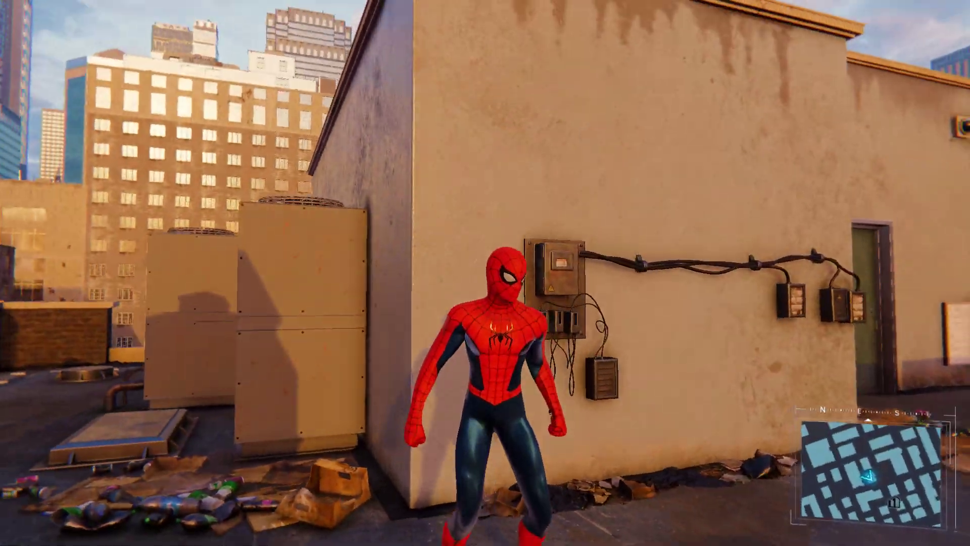
{"action": "key", "text": "s"}
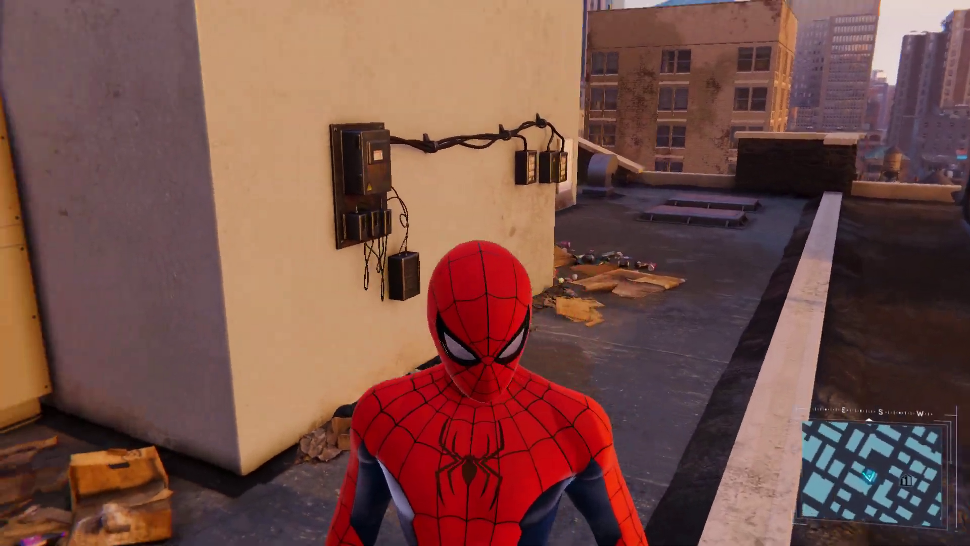
{"action": "key", "text": "w"}
{"action": "key", "text": "w"}
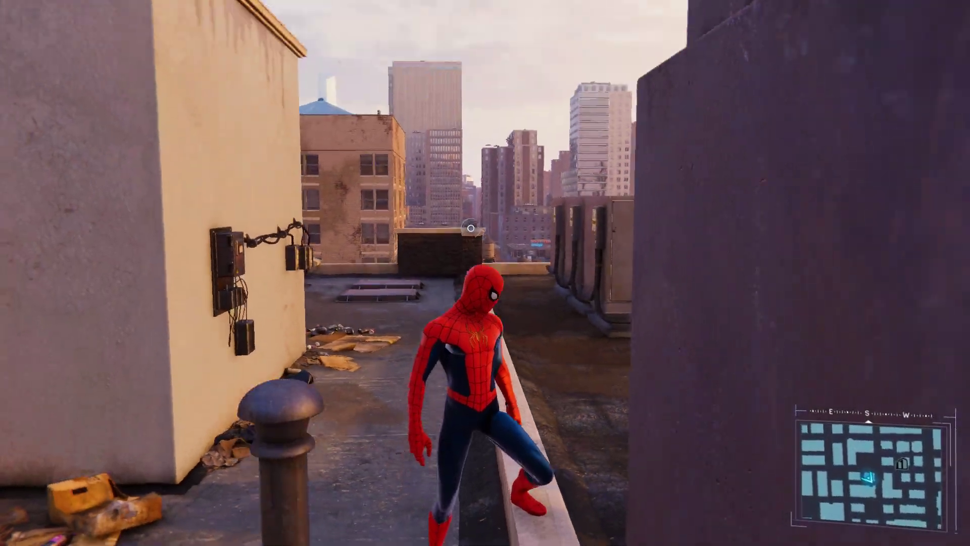
- Inspect the Red and Blue Suit from the front and back in Photo Mode with the Free camera type, and exit Photo Mode
{"action": "key", "text": "w"}
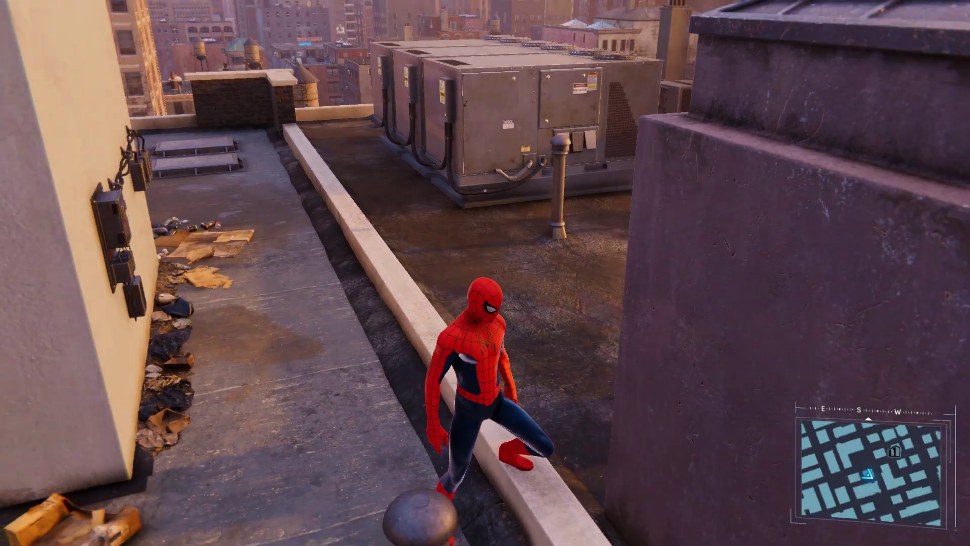
{"action": "key", "text": "Escape"}
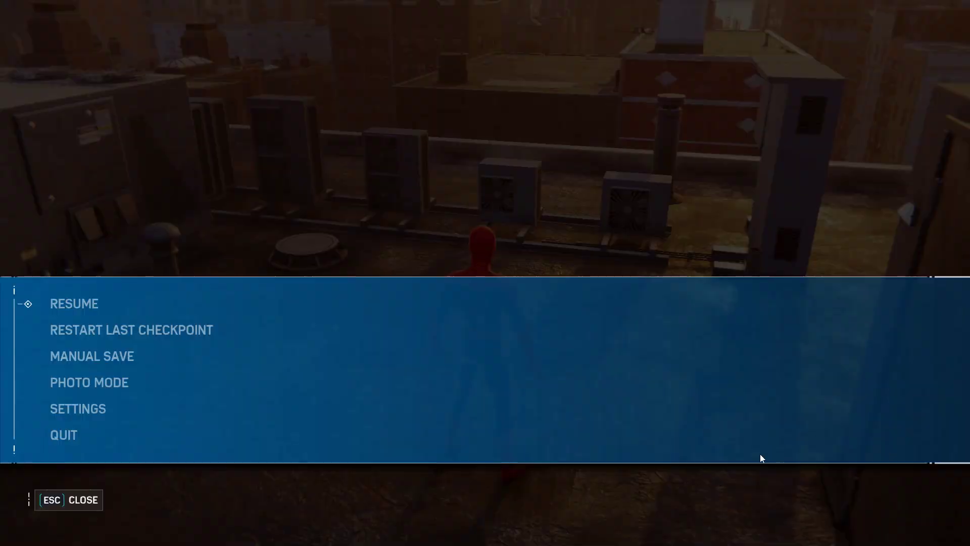
{"action": "left_click", "coordinate": [111, 382]}
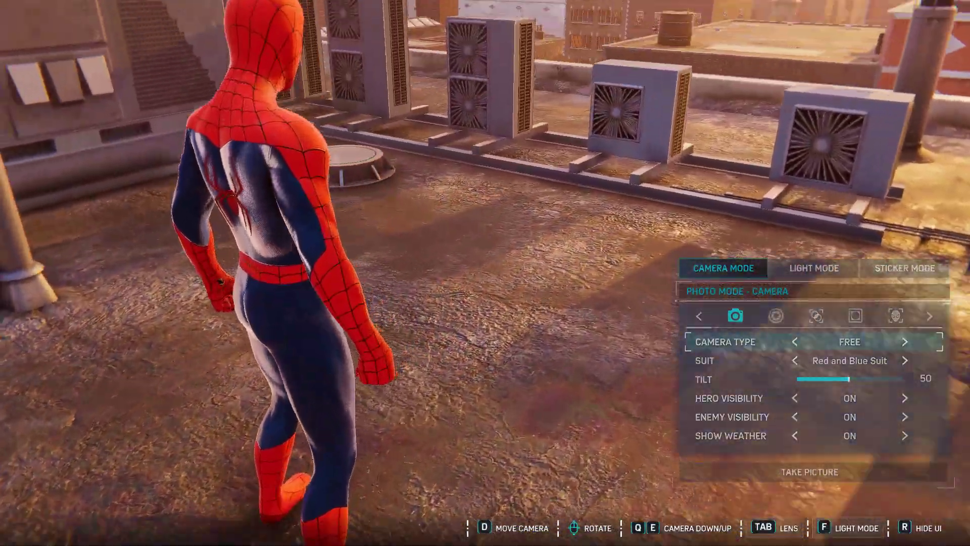
{"action": "key", "text": "Right"}
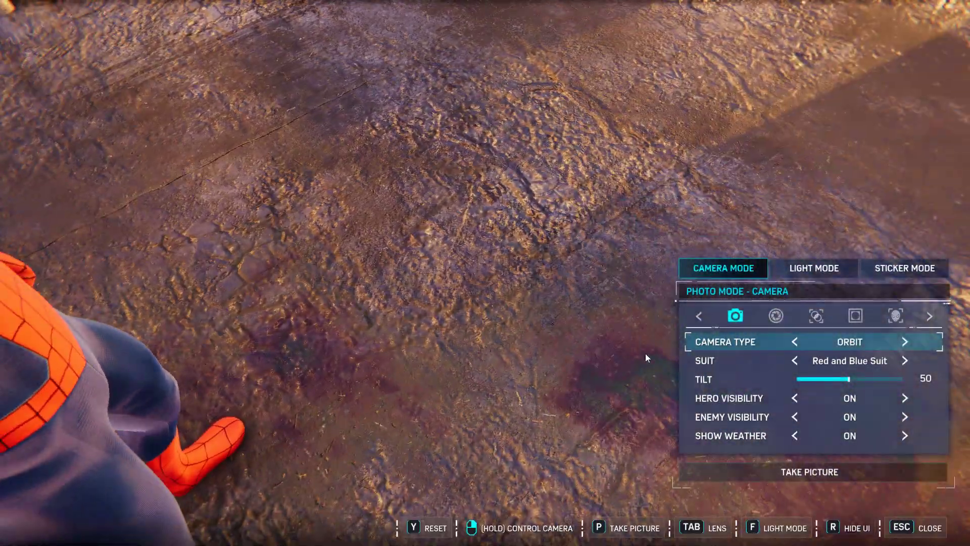
{"action": "left_click", "coordinate": [797, 342]}
{"action": "key", "text": "Left"}
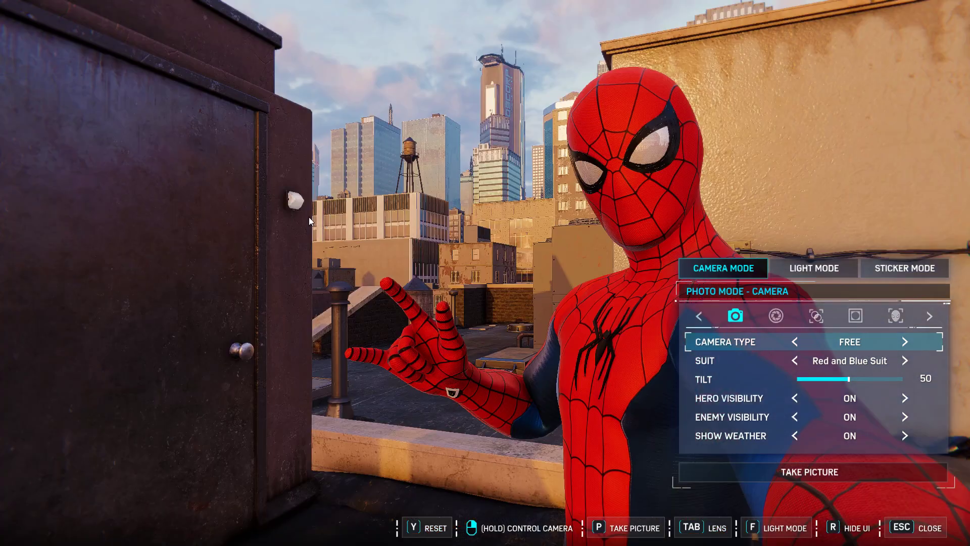
{"action": "left_click", "coordinate": [798, 346]}
{"action": "left_click", "coordinate": [798, 346]}
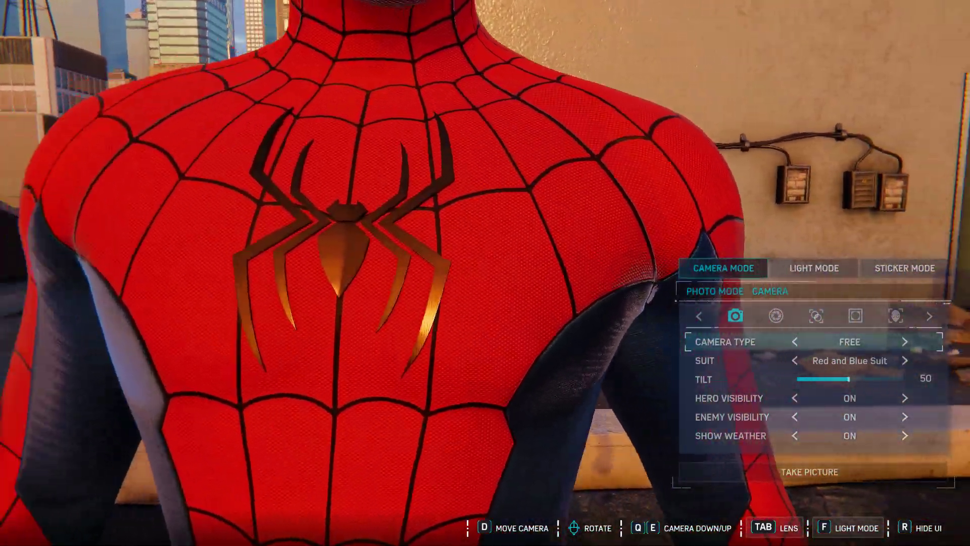
{"action": "key", "text": "Escape"}
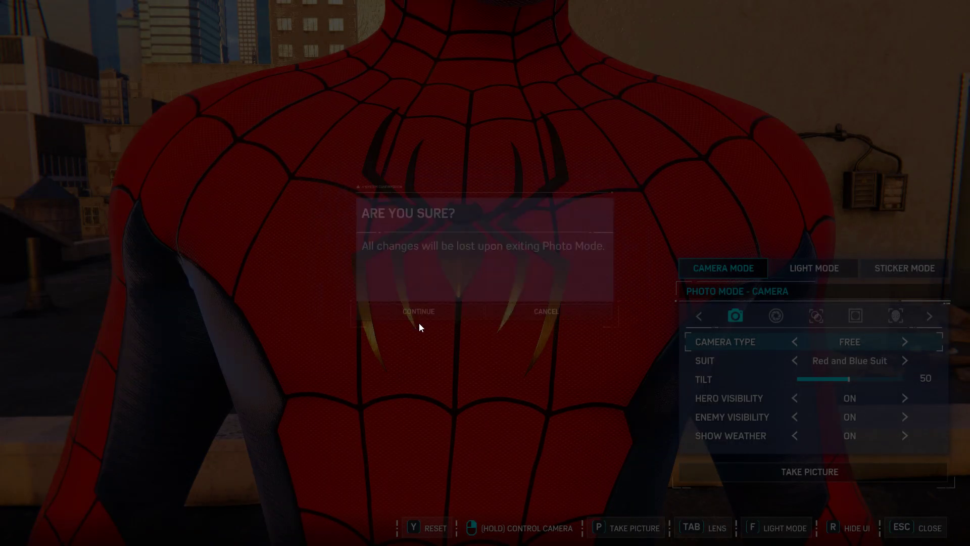
{"action": "left_click", "coordinate": [419, 322]}
- Run and jump Spider-Man across the rooftops, and stop him facing the camera to show the suit in motion
{"action": "key", "text": "w"}
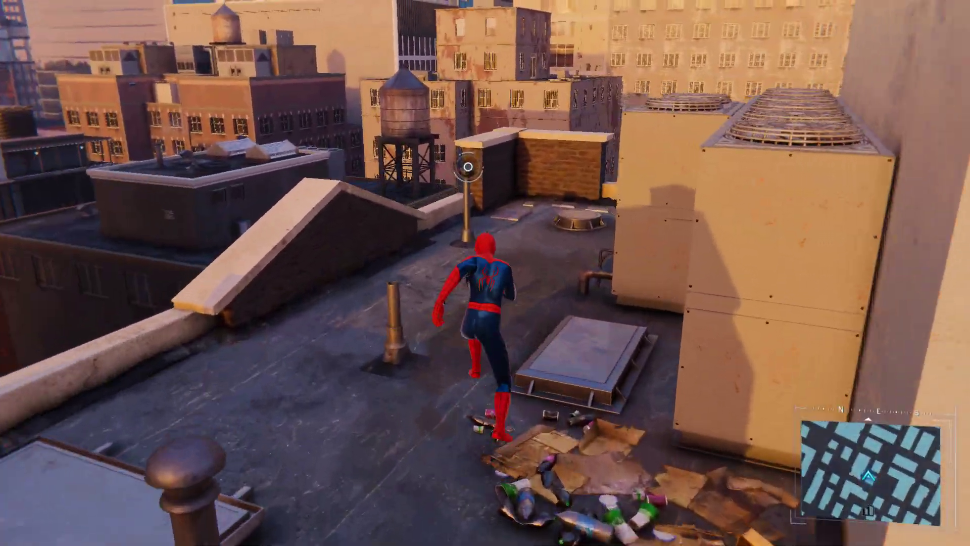
{"action": "key", "text": "space"}
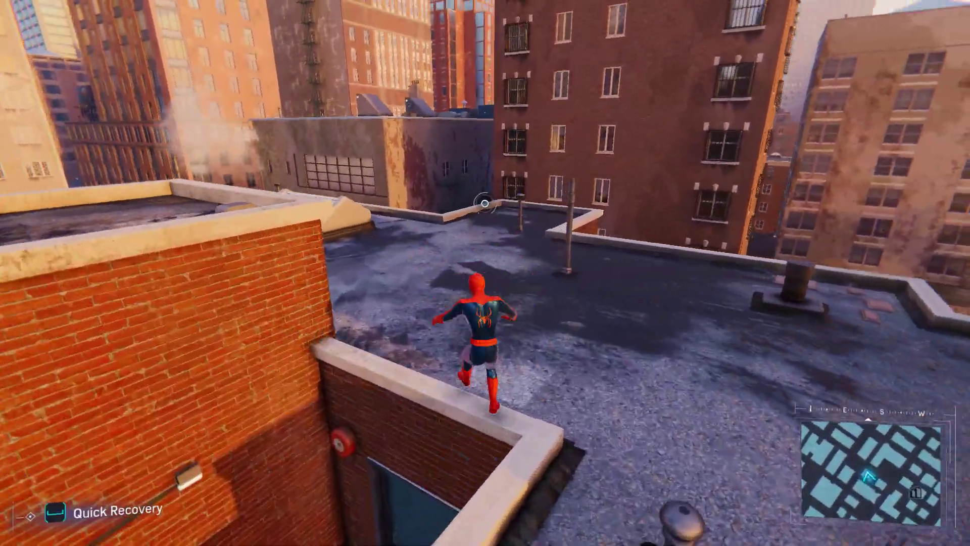
{"action": "key", "text": "a"}
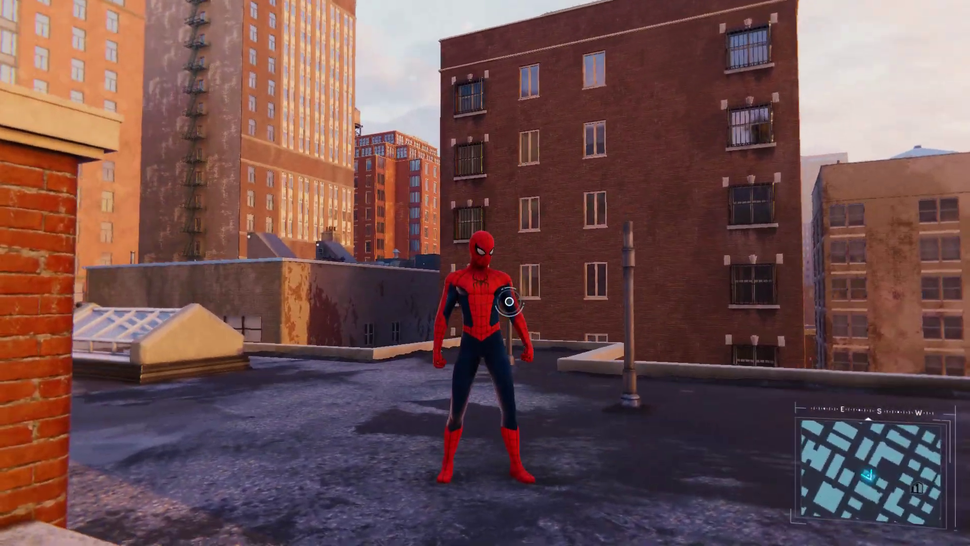
- Quit the running game to the profile selection screen and exit to the desktop
{"action": "key", "text": "Escape"}
{"action": "left_click", "coordinate": [111, 409]}
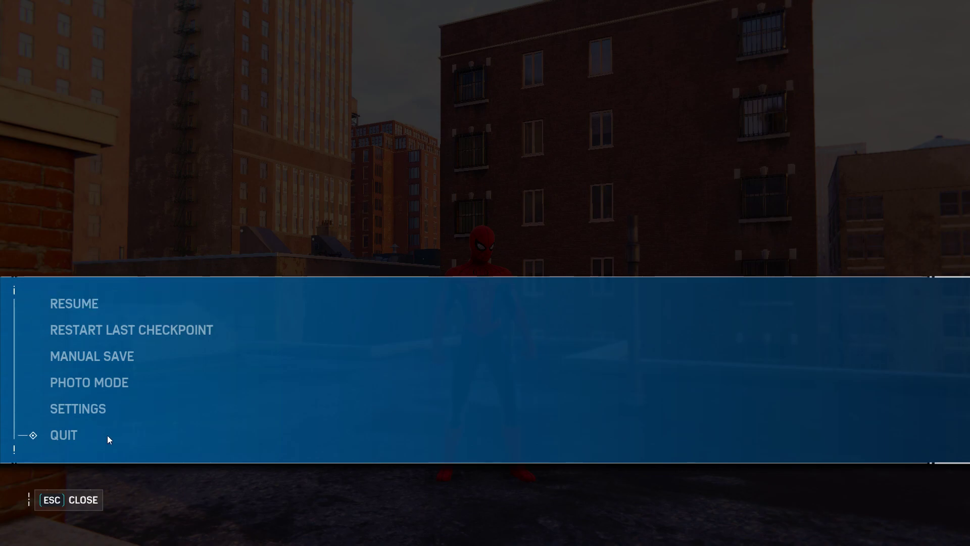
{"action": "key", "text": "Escape"}
{"action": "left_click", "coordinate": [54, 434]}
{"action": "left_click", "coordinate": [415, 317]}
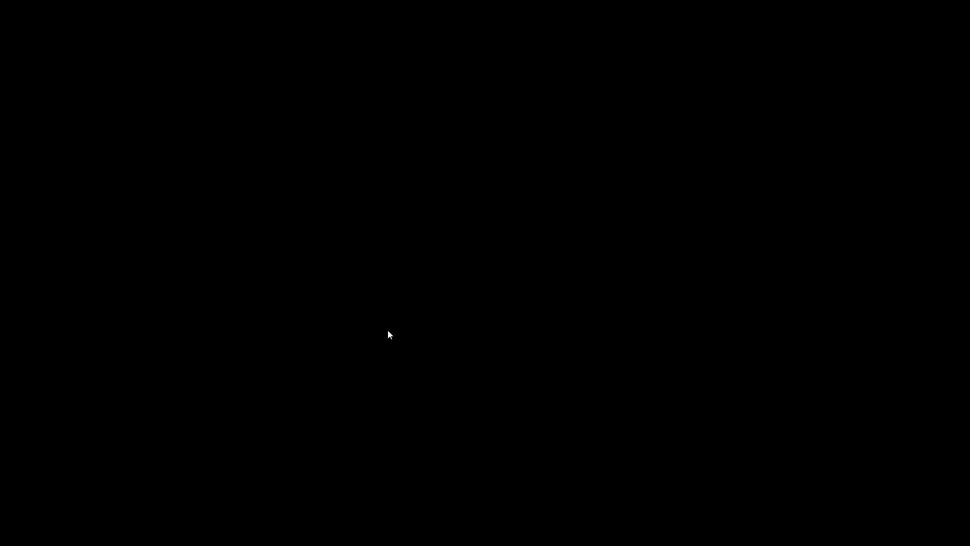
{"action": "key", "text": "Escape"}
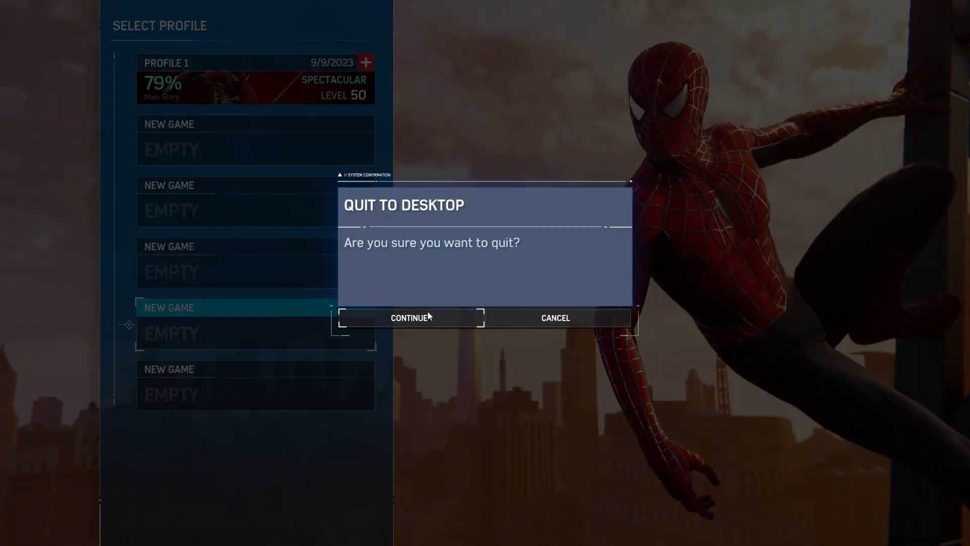
{"action": "left_click", "coordinate": [428, 315]}
- Switch to File Explorer and review the tools and suit files in the Suit Adder Tool folder
{"action": "key", "text": "alt+Tab"}
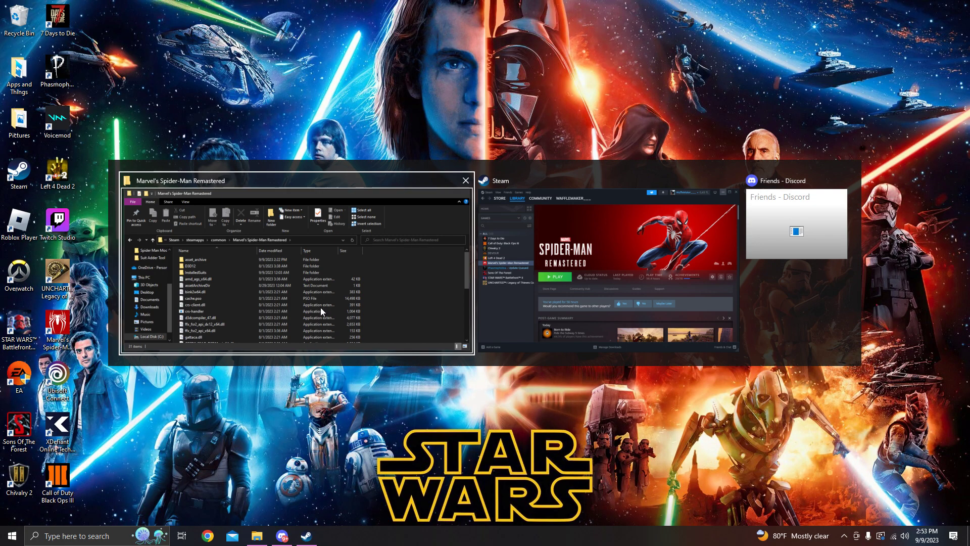
{"action": "scroll", "coordinate": [218, 204], "scroll_direction": "up", "scroll_amount": 1}
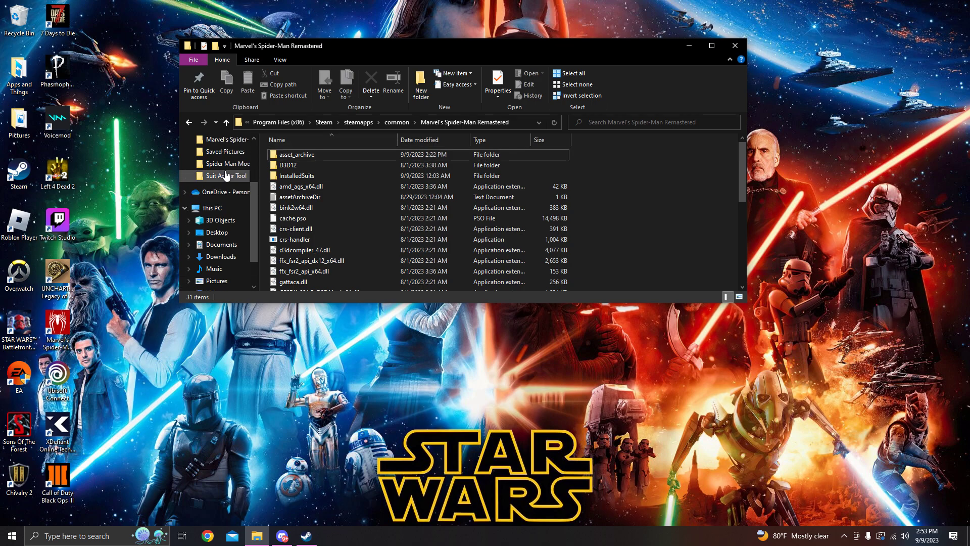
{"action": "left_click", "coordinate": [226, 176]}
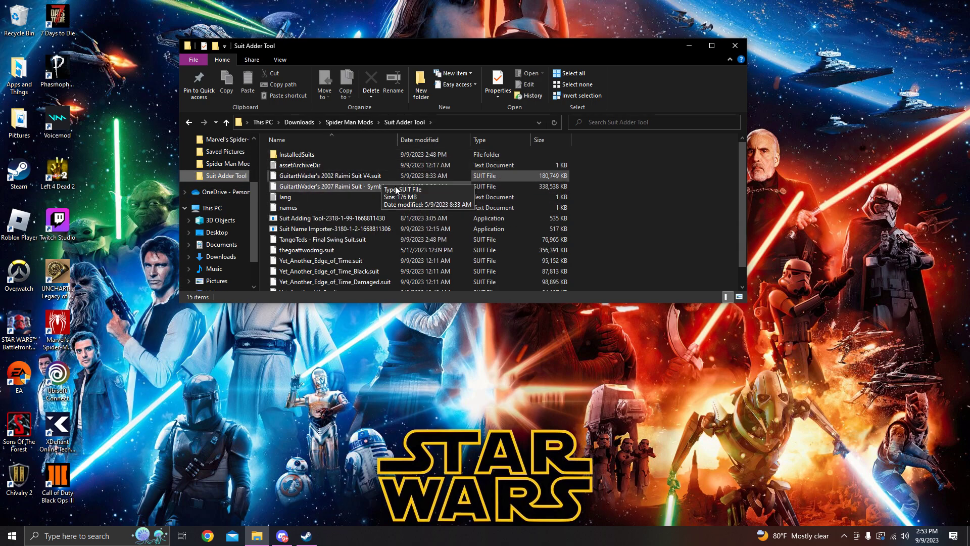
{"action": "scroll", "coordinate": [422, 221], "scroll_direction": "down", "scroll_amount": 1}
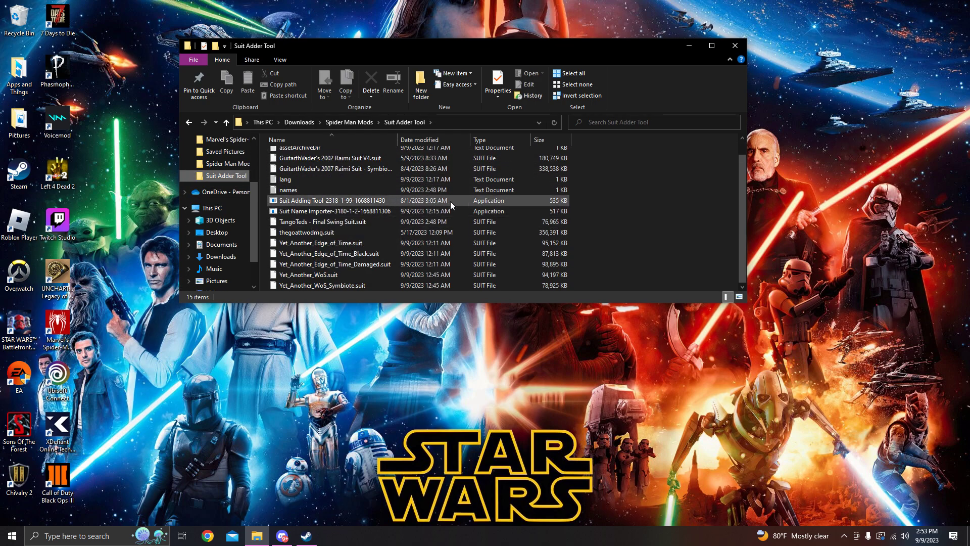
{"action": "scroll", "coordinate": [744, 211], "scroll_direction": "up", "scroll_amount": 1}
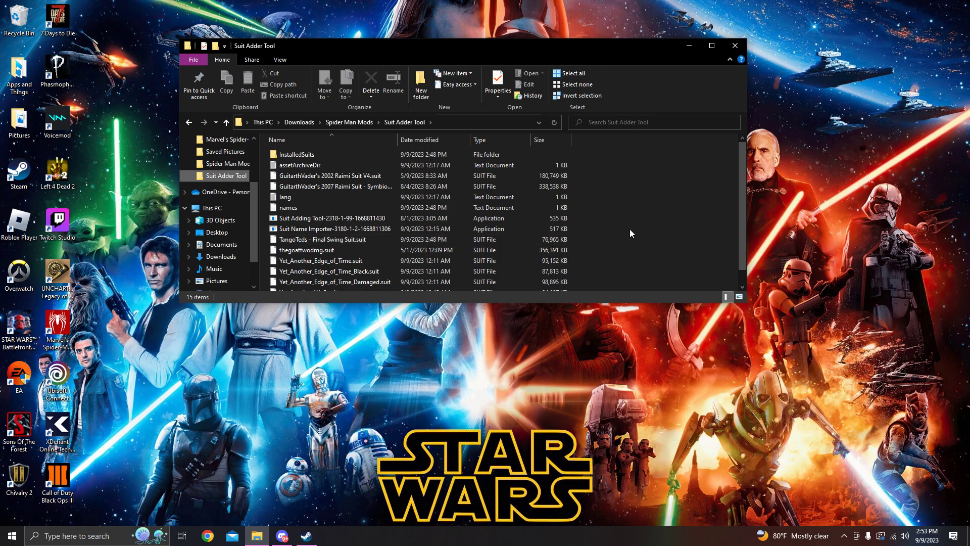
{"action": "scroll", "coordinate": [254, 227], "scroll_direction": "up", "scroll_amount": 2}
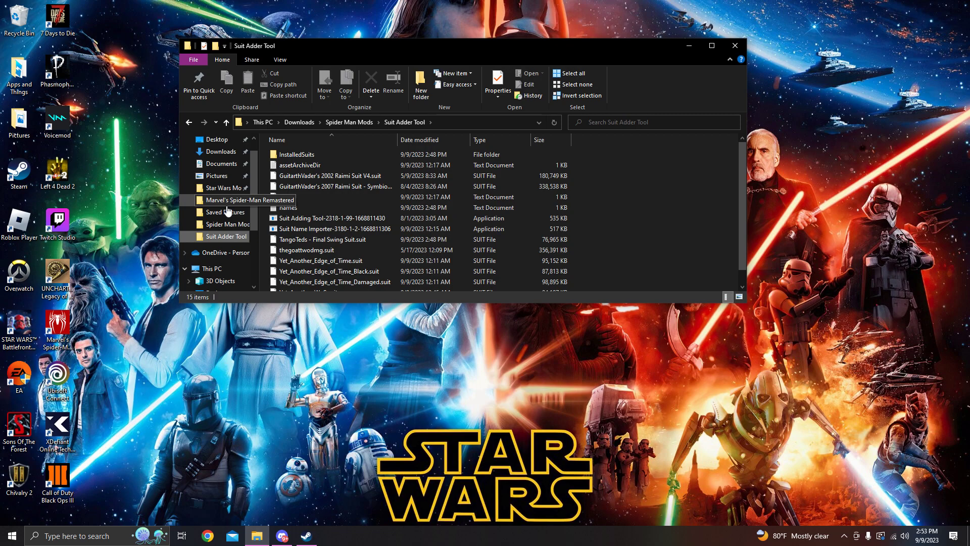
- Review the files in the Marvel's Spider-Man Remastered game folder, including assetArchiveDir, and close File Explorer
{"action": "left_click", "coordinate": [213, 202]}
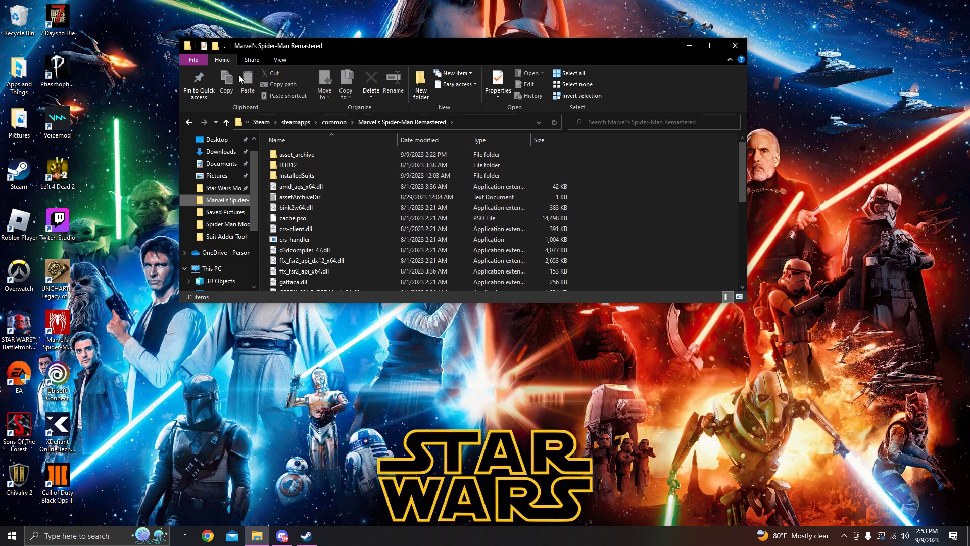
{"action": "scroll", "coordinate": [410, 243], "scroll_direction": "down", "scroll_amount": 6}
{"action": "scroll", "coordinate": [405, 231], "scroll_direction": "up", "scroll_amount": 6}
{"action": "scroll", "coordinate": [389, 245], "scroll_direction": "down", "scroll_amount": 4}
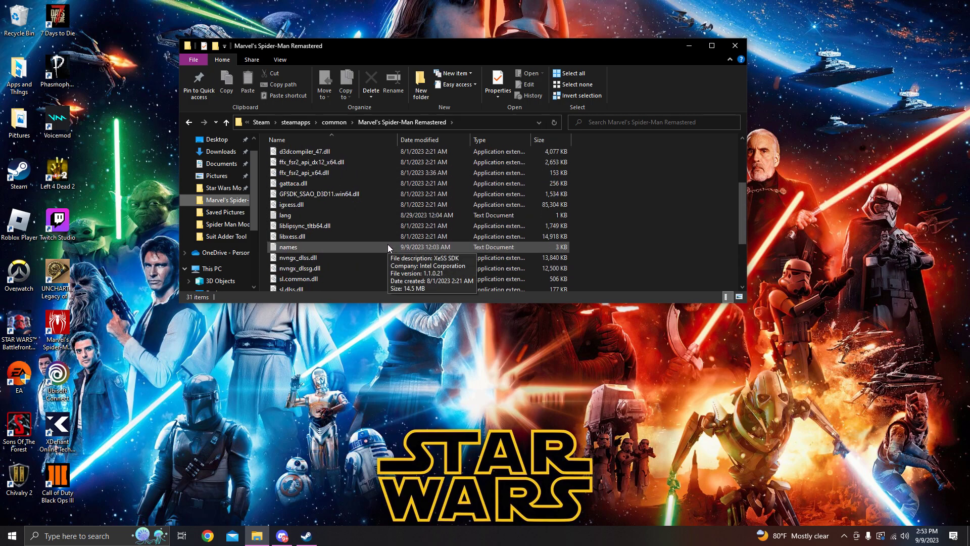
{"action": "scroll", "coordinate": [387, 244], "scroll_direction": "up", "scroll_amount": 4}
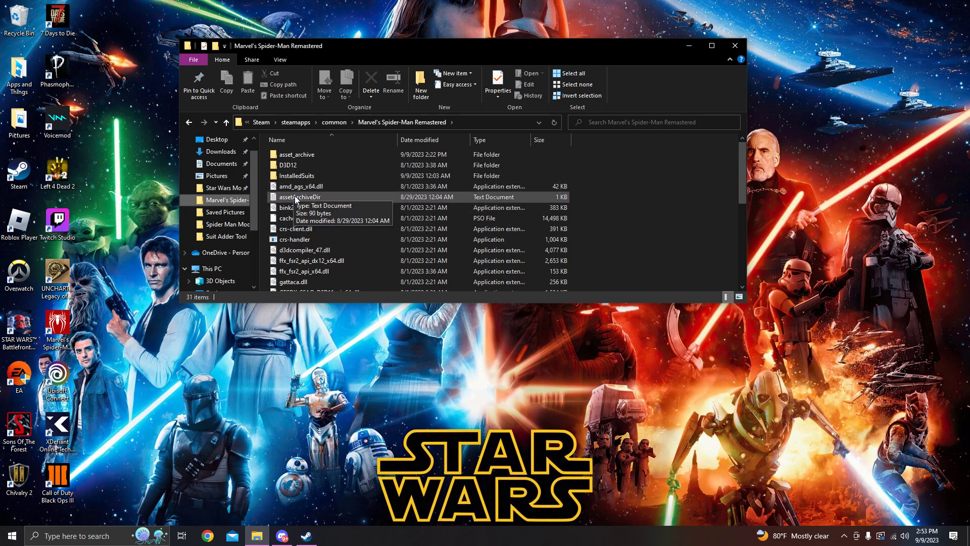
{"action": "left_click", "coordinate": [735, 46]}
- In Chrome, search the Marvel's Spider-Man Remastered section of Nexus Mods for "suit" and open the Adding Suits to New Slots Tool page
{"action": "left_click", "coordinate": [204, 539]}
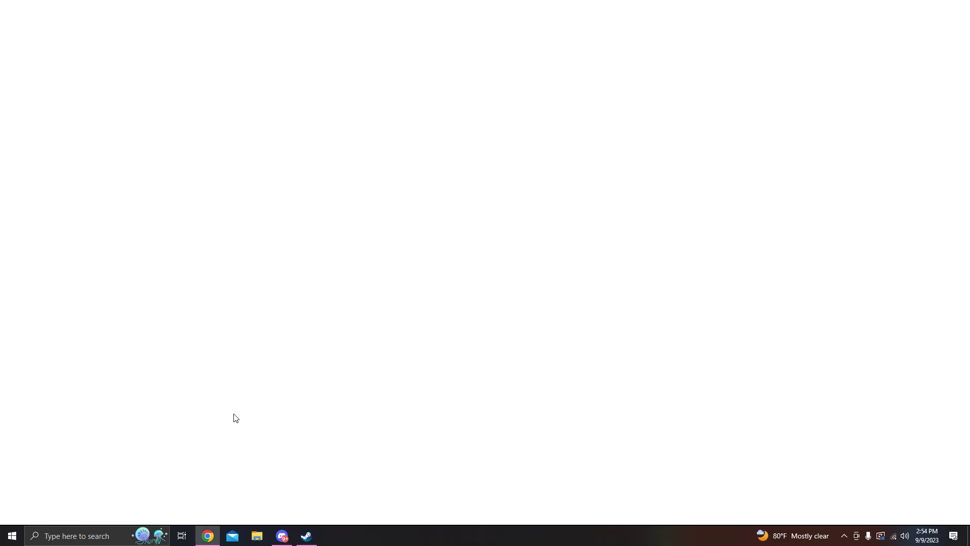
{"action": "left_click", "coordinate": [470, 45]}
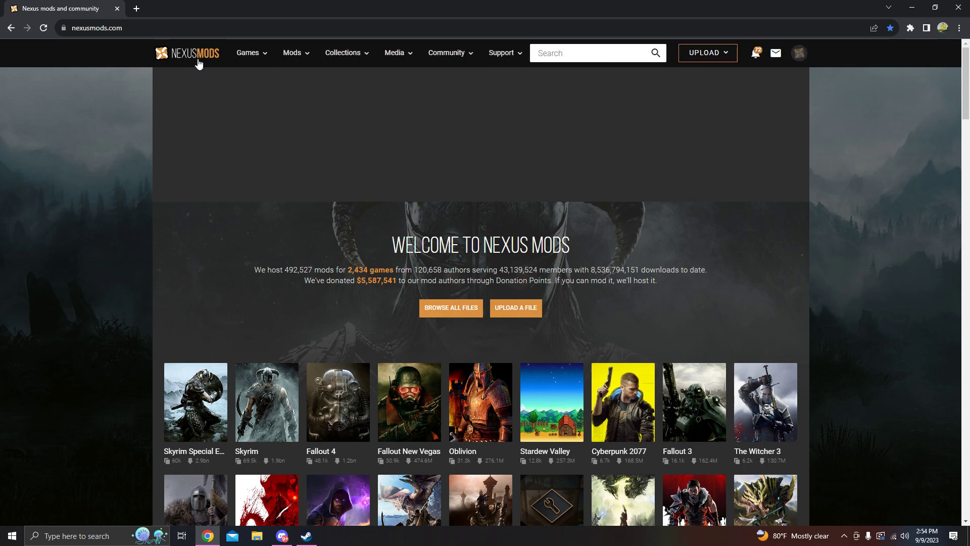
{"action": "mouse_move", "coordinate": [255, 63]}
{"action": "left_click", "coordinate": [177, 136]}
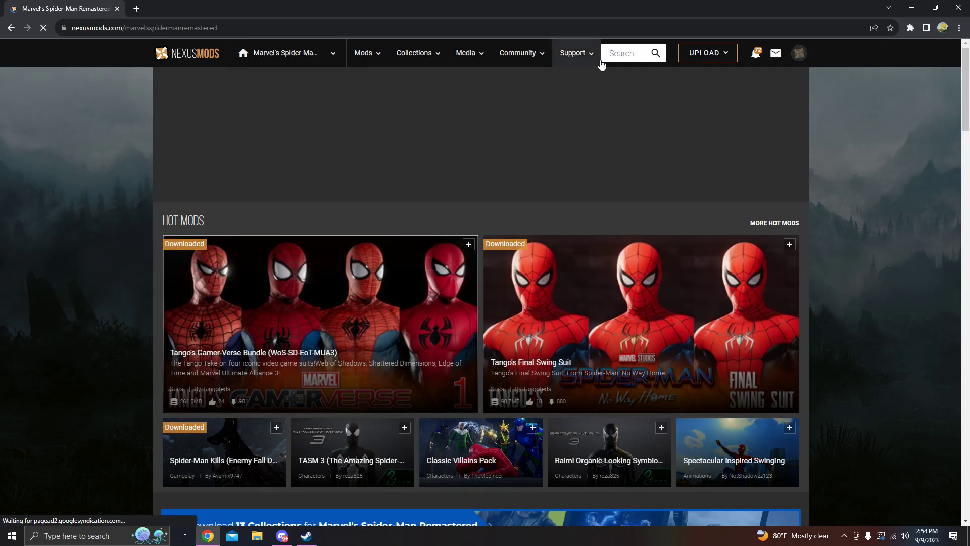
{"action": "left_click", "coordinate": [605, 56]}
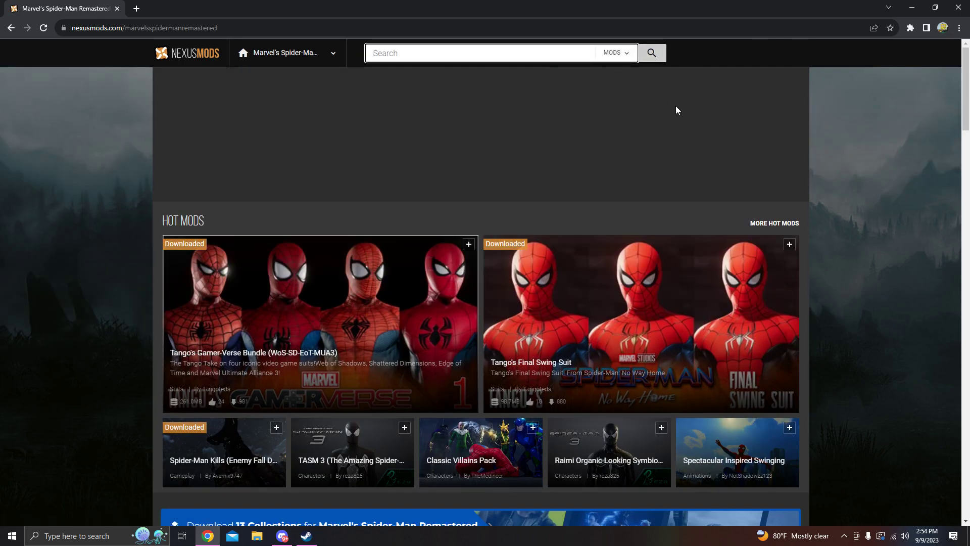
{"action": "type", "text": "suit"}
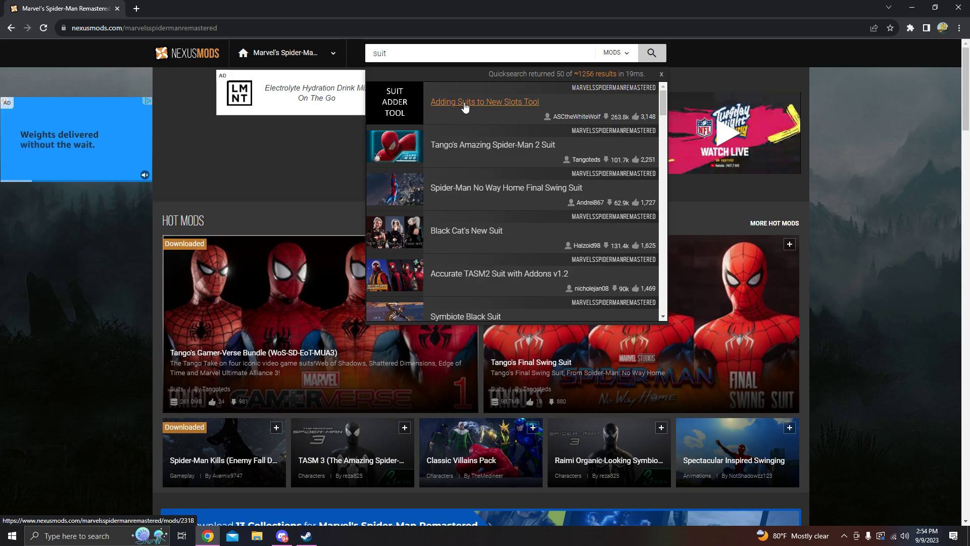
{"action": "left_click", "coordinate": [465, 106]}
- Read the mod page's requirements, important notes, error solutions and user instructions
{"action": "scroll", "coordinate": [263, 407], "scroll_direction": "down", "scroll_amount": 10}
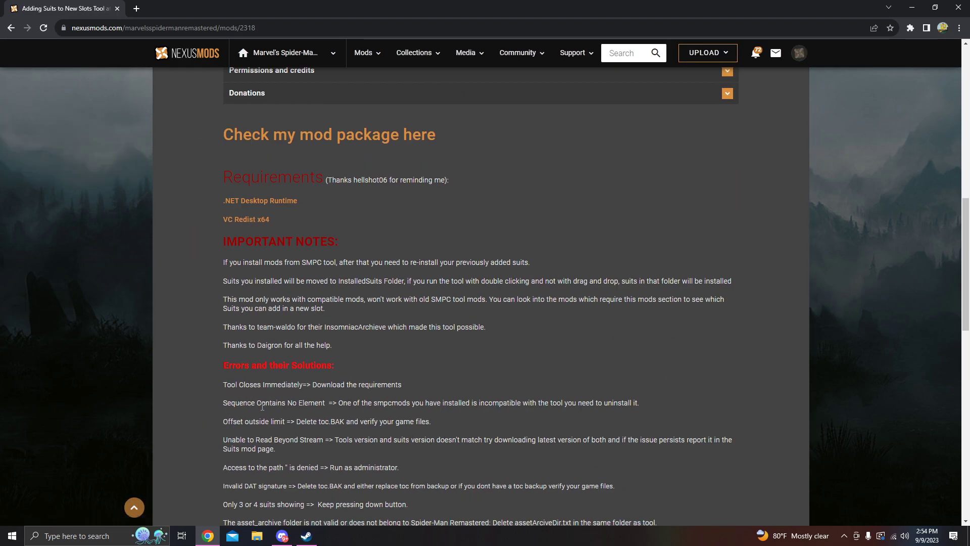
{"action": "scroll", "coordinate": [262, 406], "scroll_direction": "down", "scroll_amount": 2}
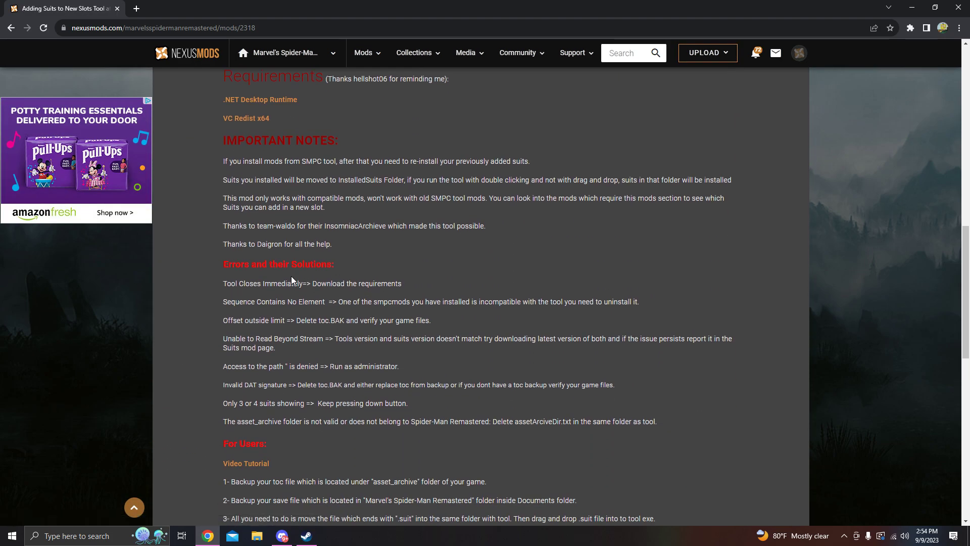
{"action": "scroll", "coordinate": [264, 317], "scroll_direction": "down", "scroll_amount": 2}
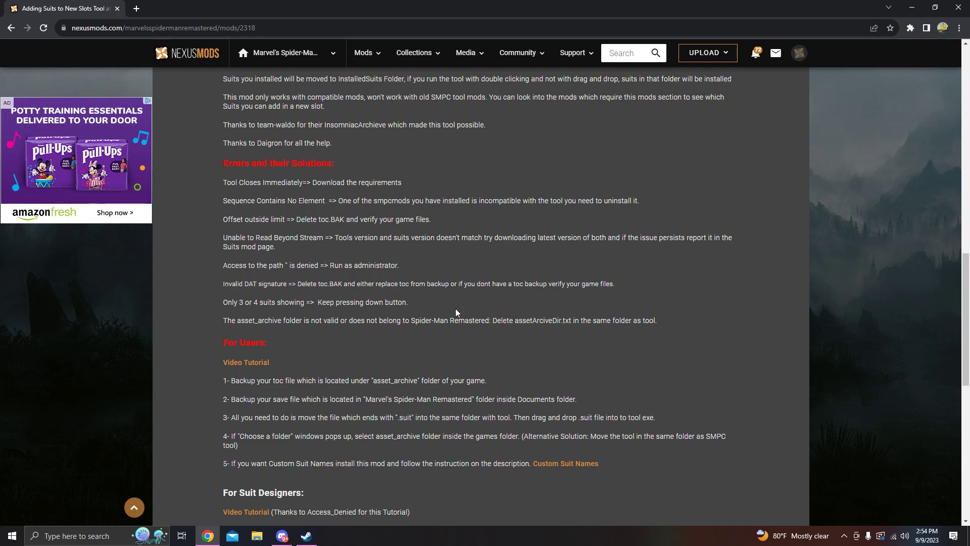
{"action": "scroll", "coordinate": [479, 323], "scroll_direction": "up", "scroll_amount": 3}
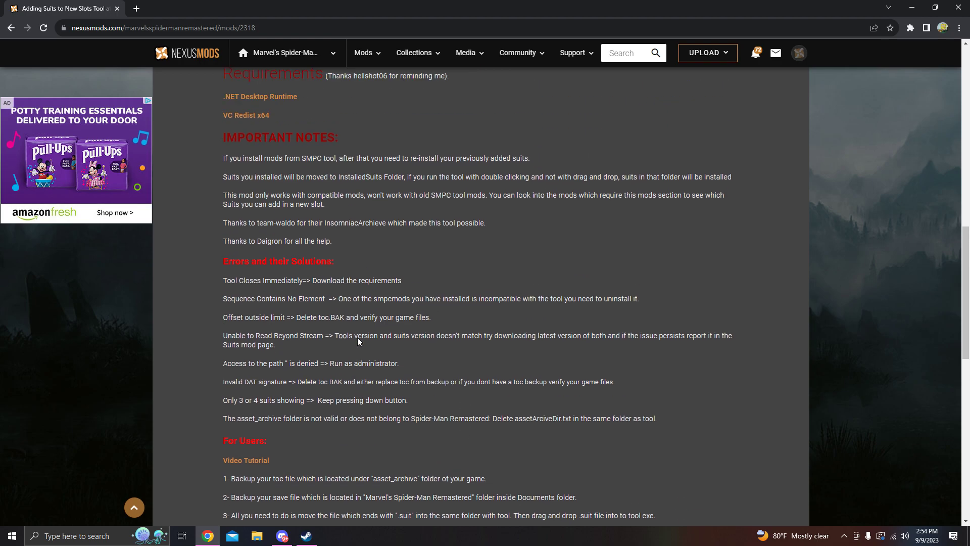
{"action": "scroll", "coordinate": [265, 351], "scroll_direction": "down", "scroll_amount": 2}
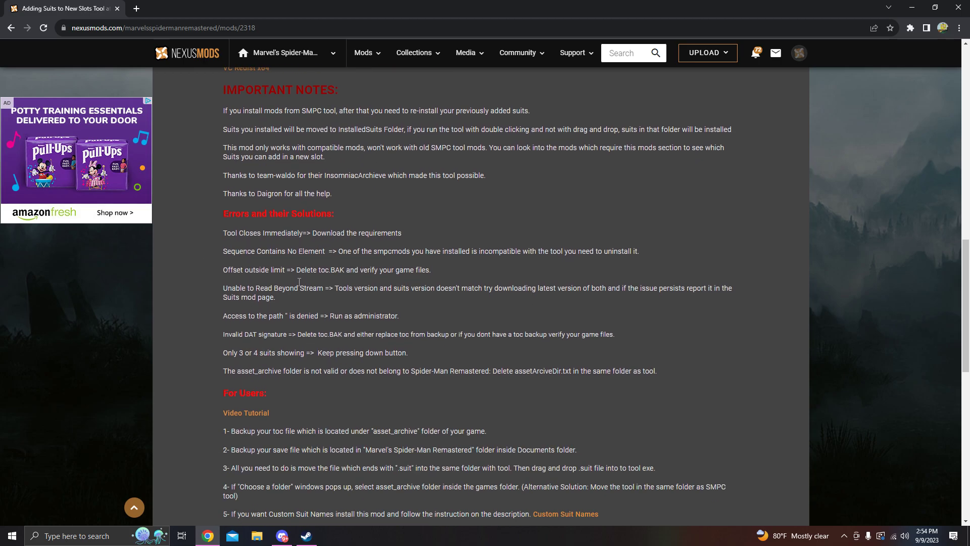
{"action": "scroll", "coordinate": [327, 283], "scroll_direction": "down", "scroll_amount": 6}
{"action": "scroll", "coordinate": [265, 336], "scroll_direction": "up", "scroll_amount": 15}
{"action": "scroll", "coordinate": [265, 336], "scroll_direction": "down", "scroll_amount": 10}
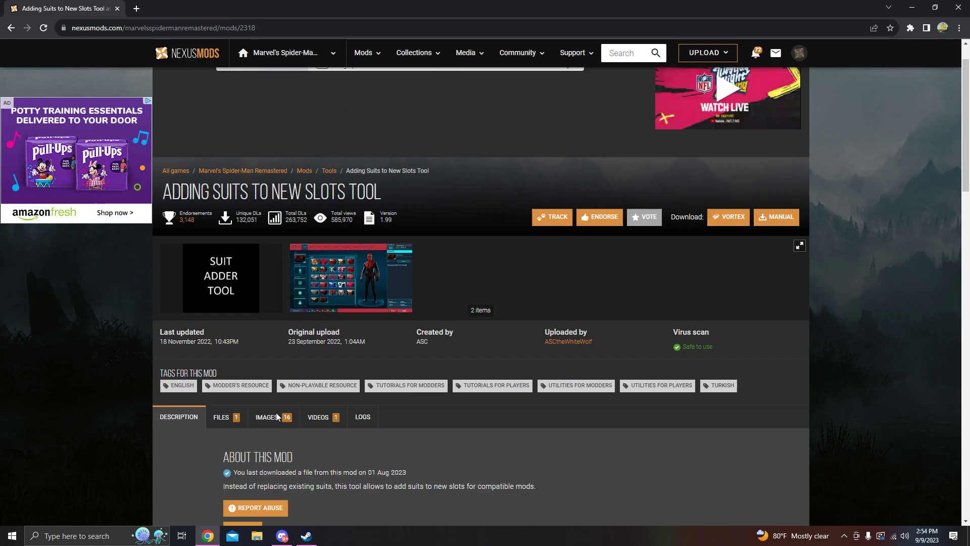
{"action": "scroll", "coordinate": [389, 317], "scroll_direction": "down", "scroll_amount": 1}
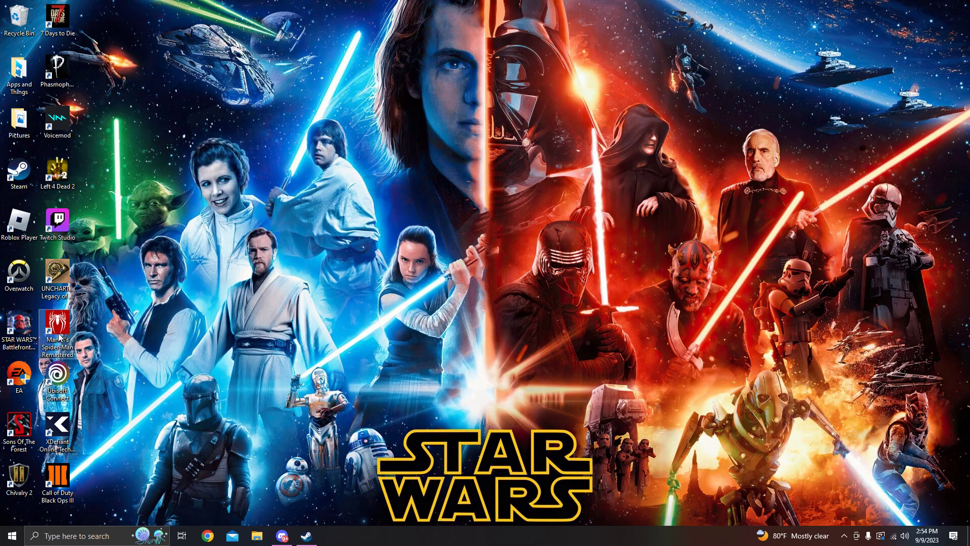
- Switch to Marvel's Spider-Man Remastered by launching it from the desktop, and load the Profile 1 save
{"action": "double_click", "coordinate": [59, 337]}
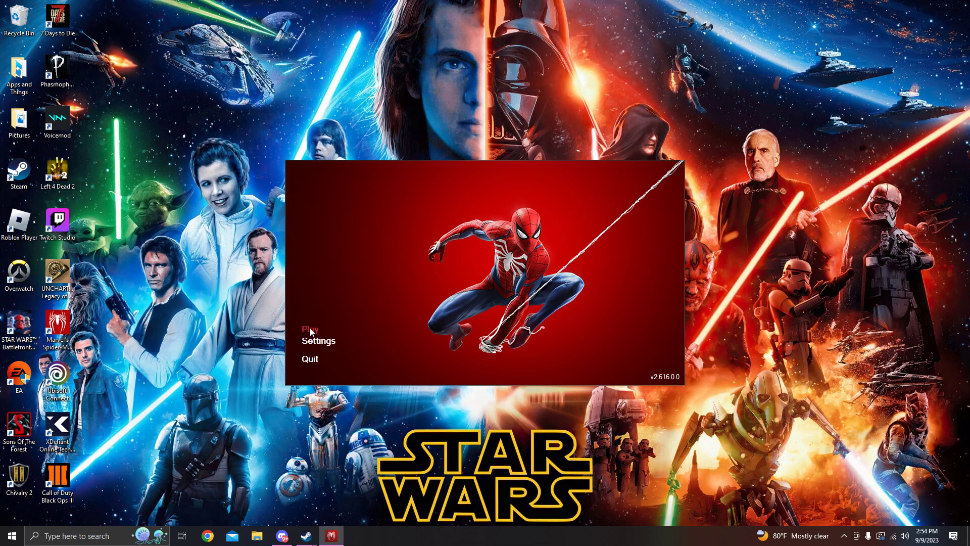
{"action": "left_click", "coordinate": [310, 330]}
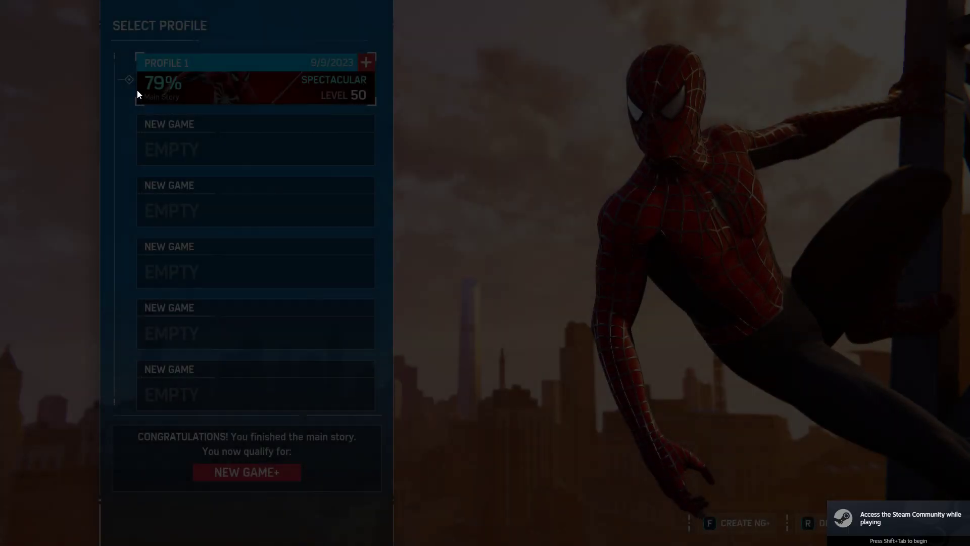
{"action": "left_click", "coordinate": [138, 90]}
{"action": "left_click", "coordinate": [154, 71]}
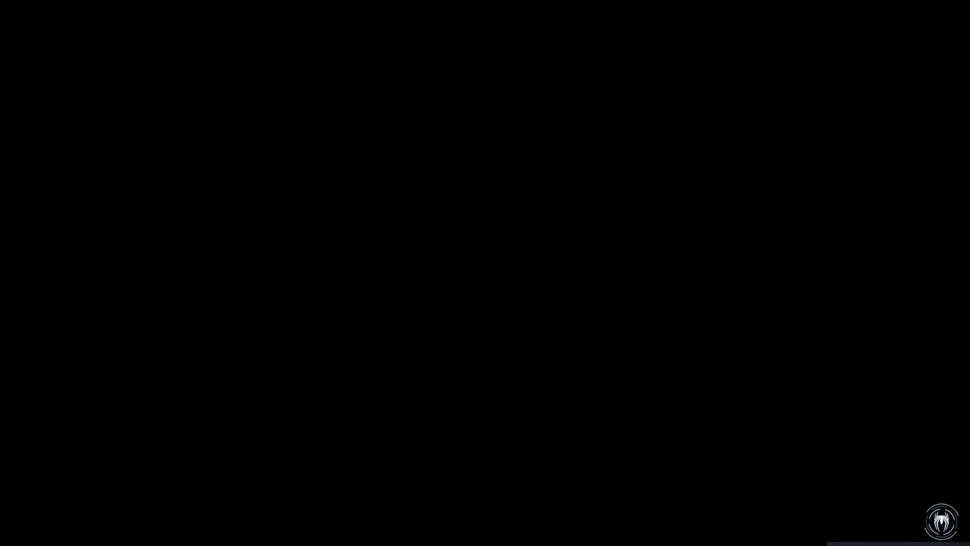
- Open the in-game suit selection and equip GuitarthVader's 2002 Suit
{"action": "key", "text": "m"}
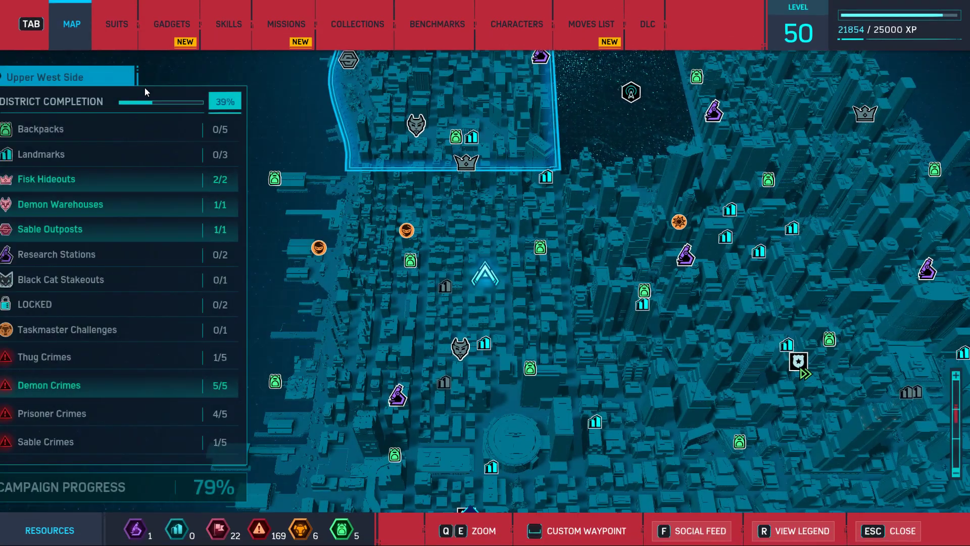
{"action": "left_click", "coordinate": [106, 10]}
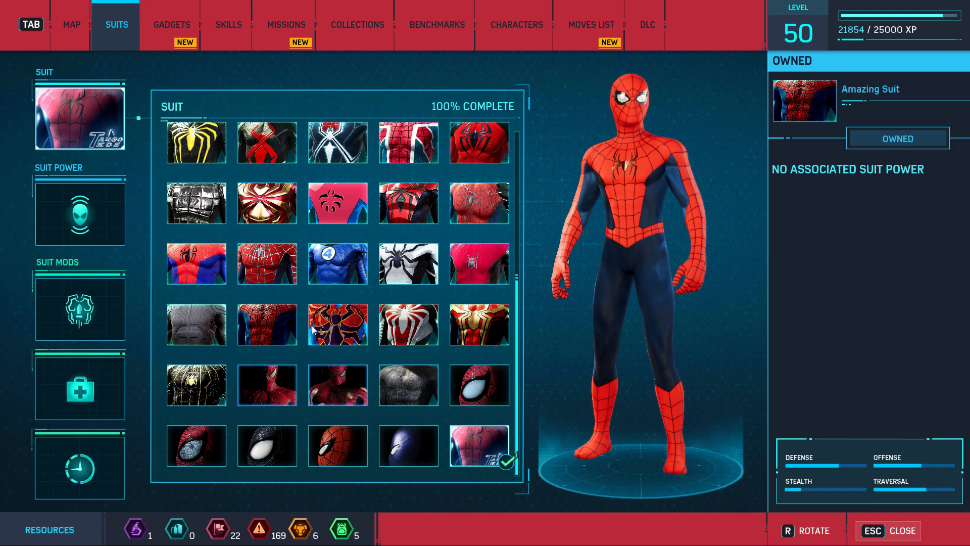
{"action": "left_click", "coordinate": [279, 381]}
{"action": "scroll", "coordinate": [304, 399], "scroll_direction": "up", "scroll_amount": 1}
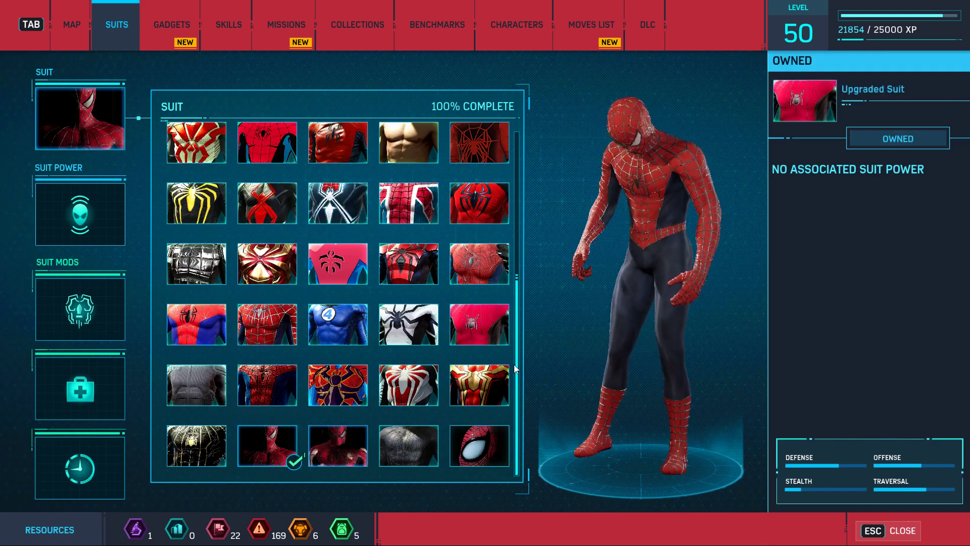
{"action": "scroll", "coordinate": [516, 377], "scroll_direction": "up", "scroll_amount": 1}
{"action": "scroll", "coordinate": [516, 377], "scroll_direction": "down", "scroll_amount": 1}
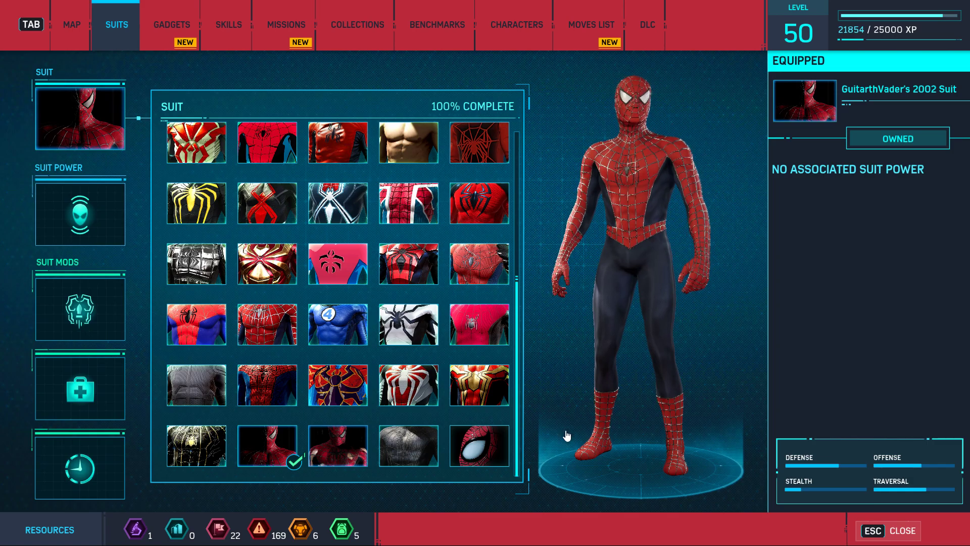
- Equip the Edge of Time Suit to preview it, and switch back to GuitarthVader's 2002 Suit
{"action": "left_click_drag", "start_coordinate": [516, 427], "coordinate": [505, 472]}
{"action": "left_click", "coordinate": [500, 457]}
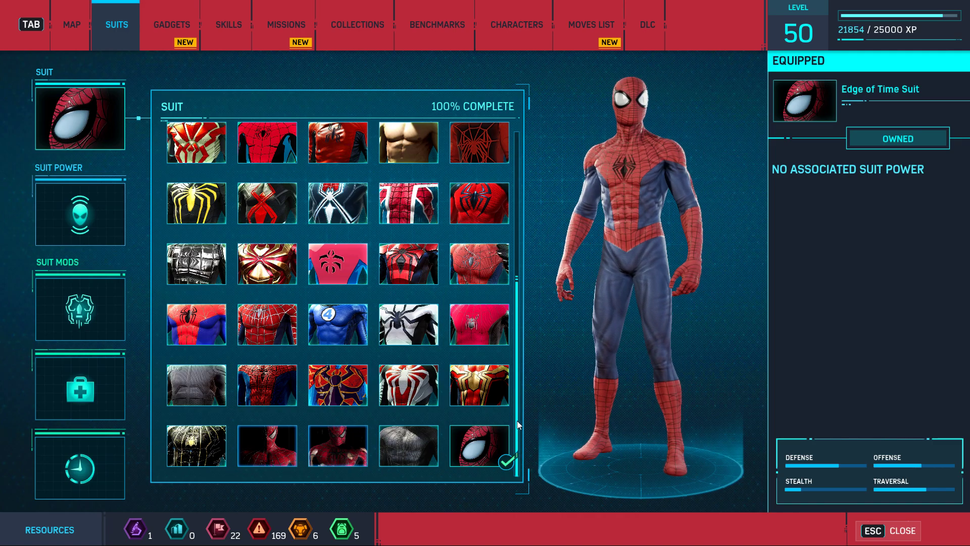
{"action": "mouse_move", "coordinate": [518, 411]}
{"action": "left_mouse_down"}
{"action": "mouse_move", "coordinate": [512, 384]}
{"action": "mouse_move", "coordinate": [512, 413]}
{"action": "left_mouse_up"}
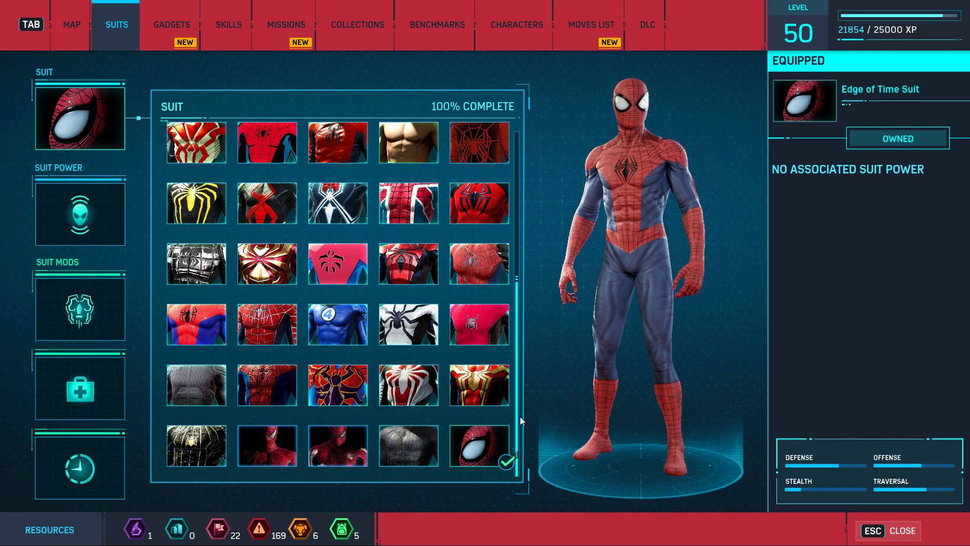
{"action": "left_click", "coordinate": [268, 445]}
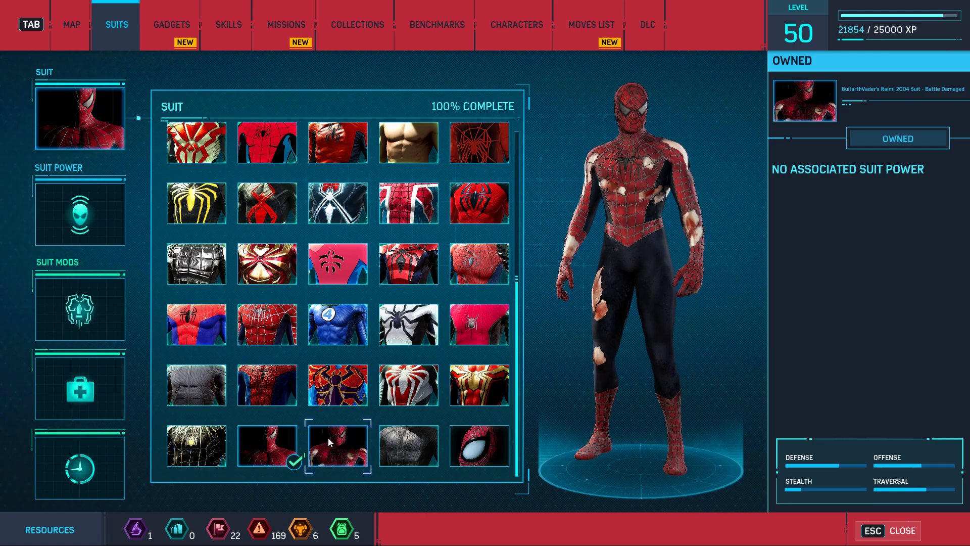
- Equip the red comic-style suit beside the Last Stand Suit in the suit list
{"action": "scroll", "coordinate": [330, 435], "scroll_direction": "down", "scroll_amount": 1}
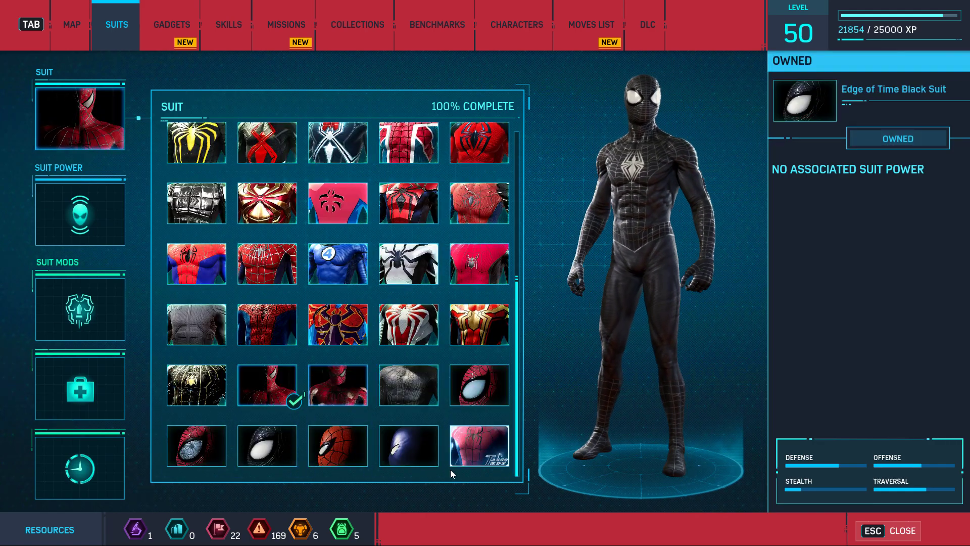
{"action": "left_click", "coordinate": [265, 222]}
{"action": "scroll", "coordinate": [281, 188], "scroll_direction": "up", "scroll_amount": 1}
{"action": "left_click", "coordinate": [270, 147]}
- Browse the whole suit list, examining the original suits and the modded suits in the added slots
{"action": "key", "text": "Down"}
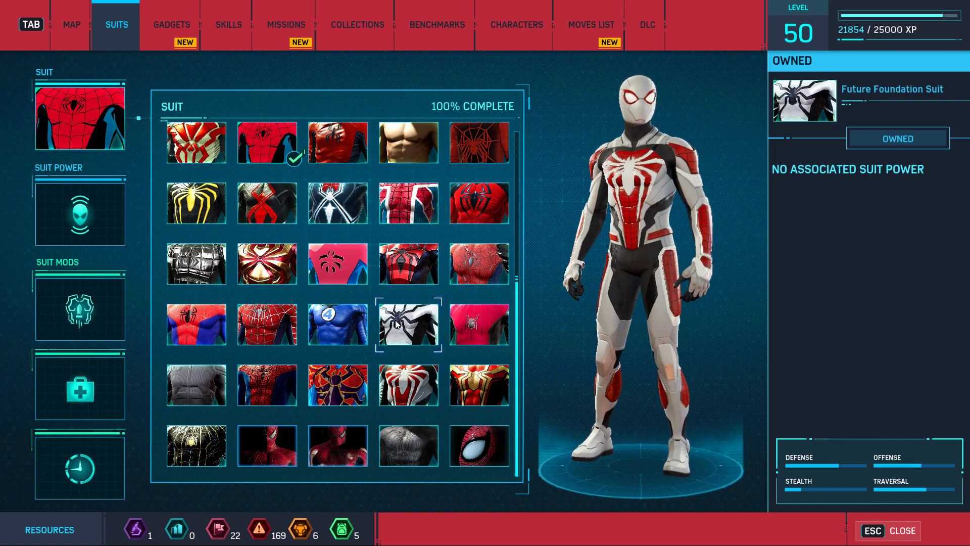
{"action": "key", "text": "Down"}
{"action": "key", "text": "Down"}
{"action": "key", "text": "Down"}
{"action": "key", "text": "Down"}
{"action": "key", "text": "Down"}
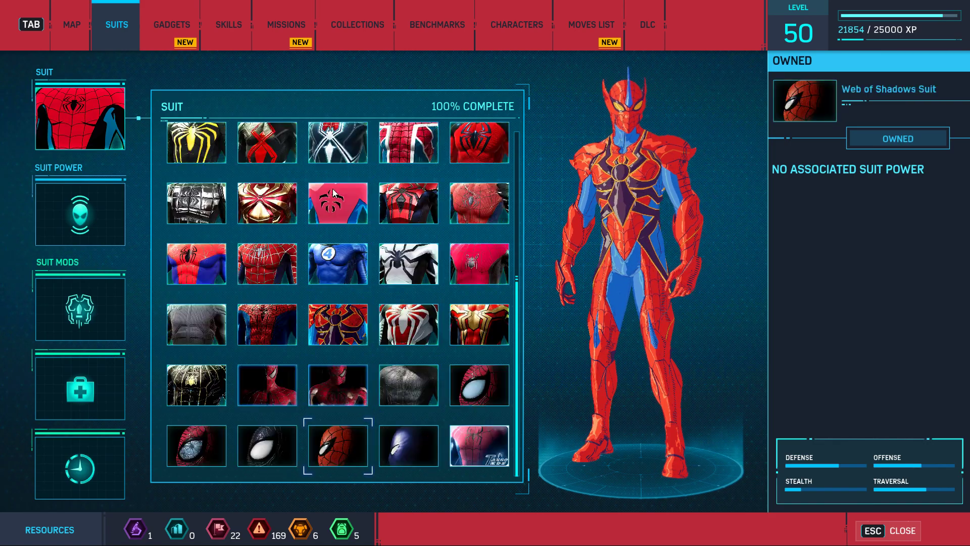
{"action": "key", "text": "Down"}
{"action": "key", "text": "Down"}
{"action": "key", "text": "Down"}
{"action": "key", "text": "Down"}
{"action": "key", "text": "Down"}
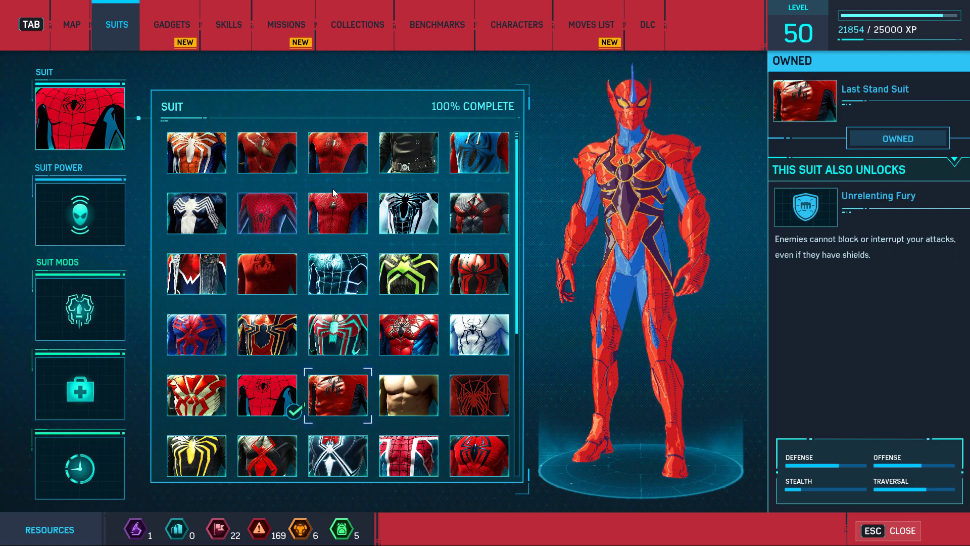
{"action": "key", "text": "Down"}
{"action": "key", "text": "Down"}
{"action": "key", "text": "Down"}
{"action": "key", "text": "Down"}
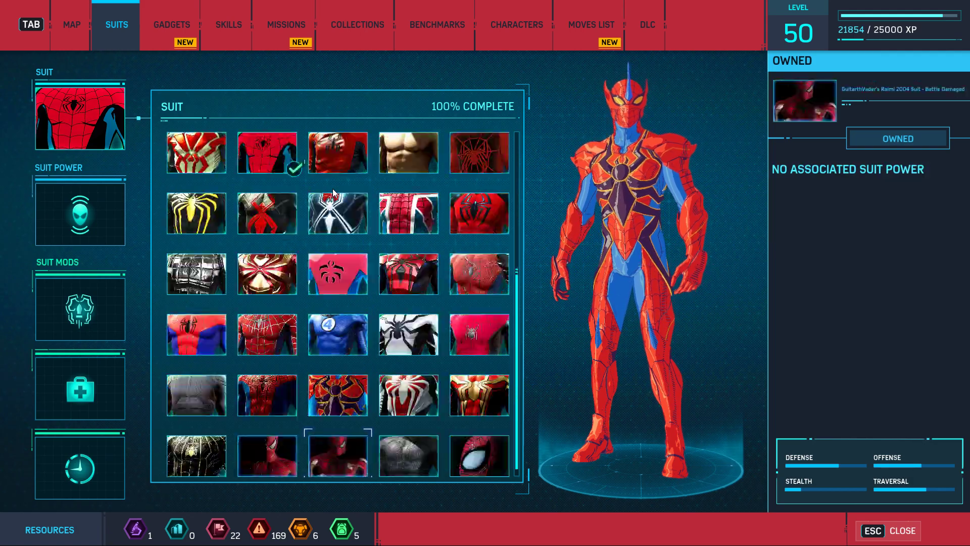
{"action": "key", "text": "Down"}
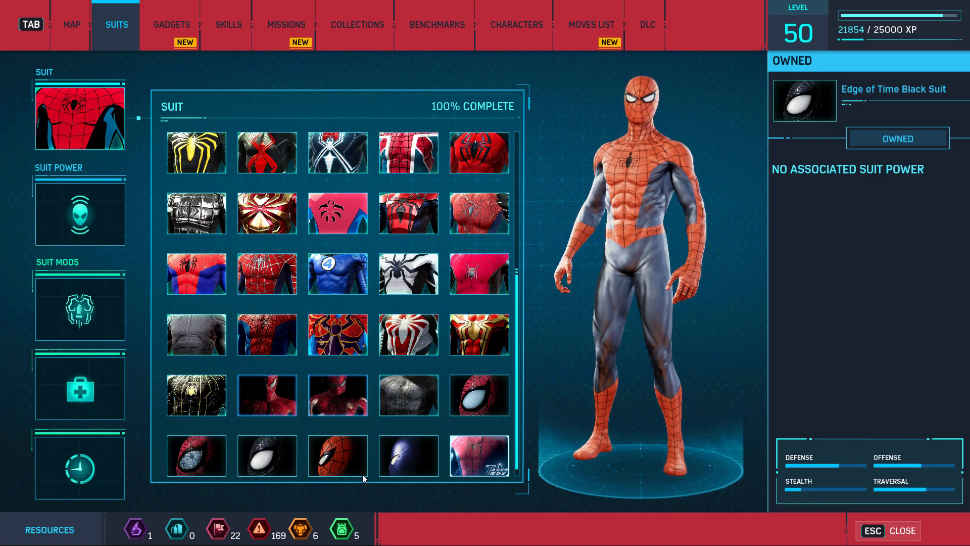
- Equip the modded Red and Blue Suit from the last slot and return to gameplay
{"action": "scroll", "coordinate": [309, 402], "scroll_direction": "up", "scroll_amount": 3}
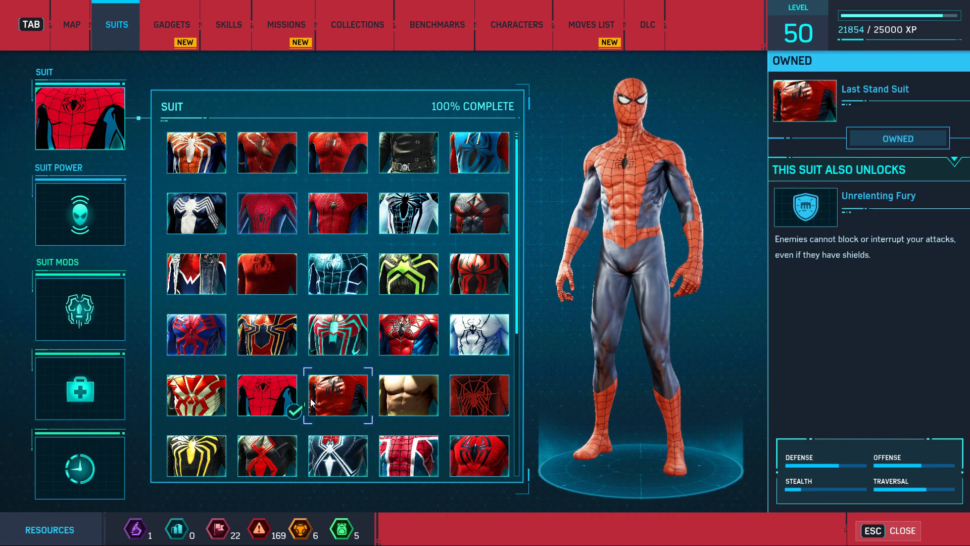
{"action": "scroll", "coordinate": [310, 402], "scroll_direction": "down", "scroll_amount": 3}
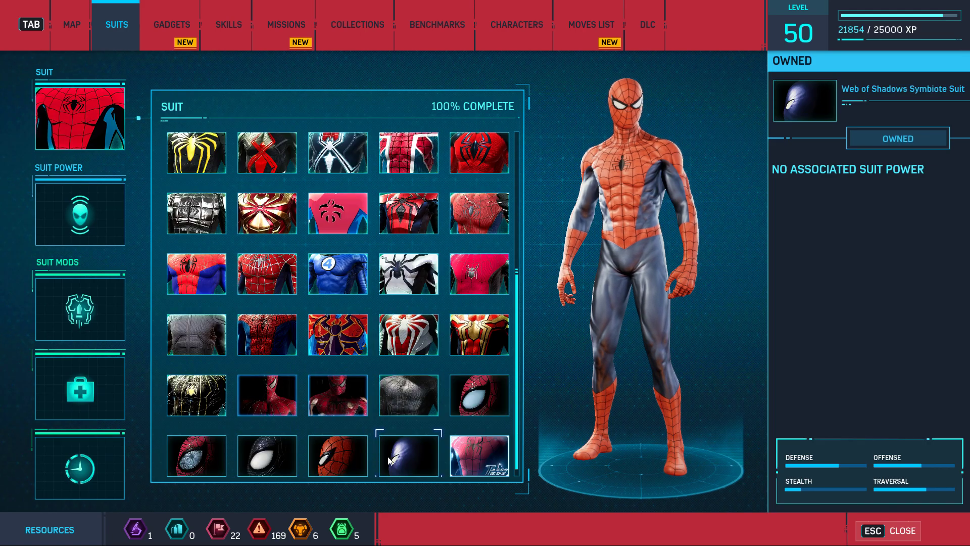
{"action": "left_click", "coordinate": [472, 465]}
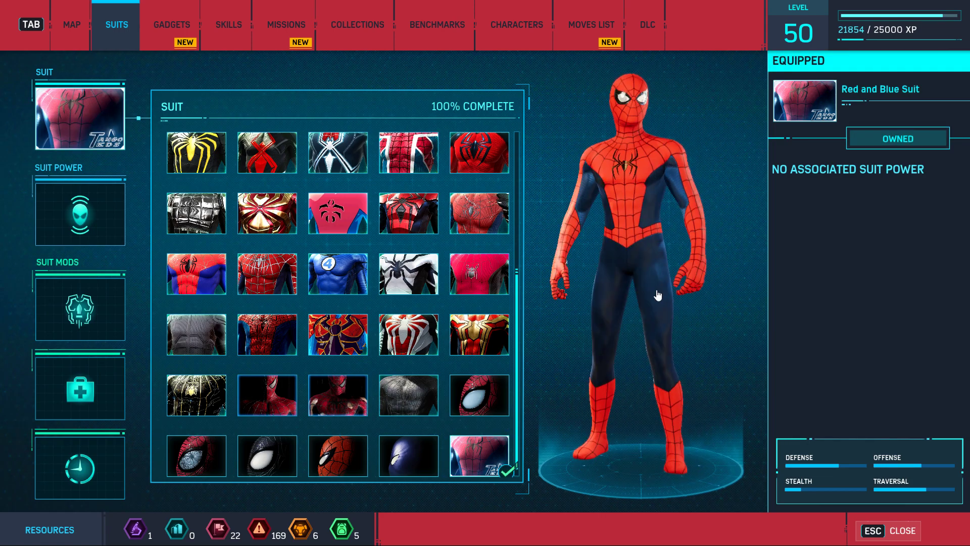
{"action": "key", "text": "Escape"}
{"action": "key", "text": "Escape"}
- Swing through the city and land on a rooftop to check the Red and Blue Suit in gameplay
{"action": "key", "text": "space"}
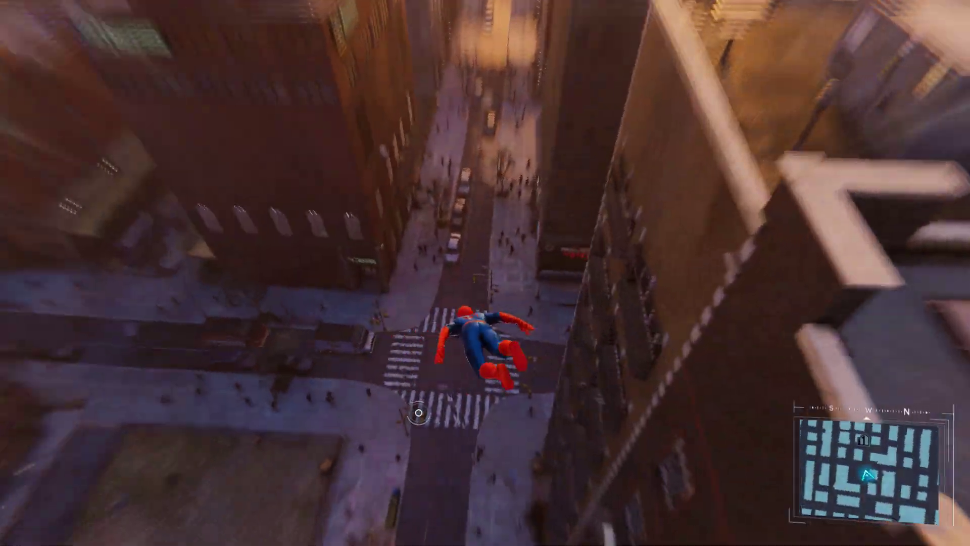
{"action": "key", "text": "shift"}
{"action": "key", "text": "space"}
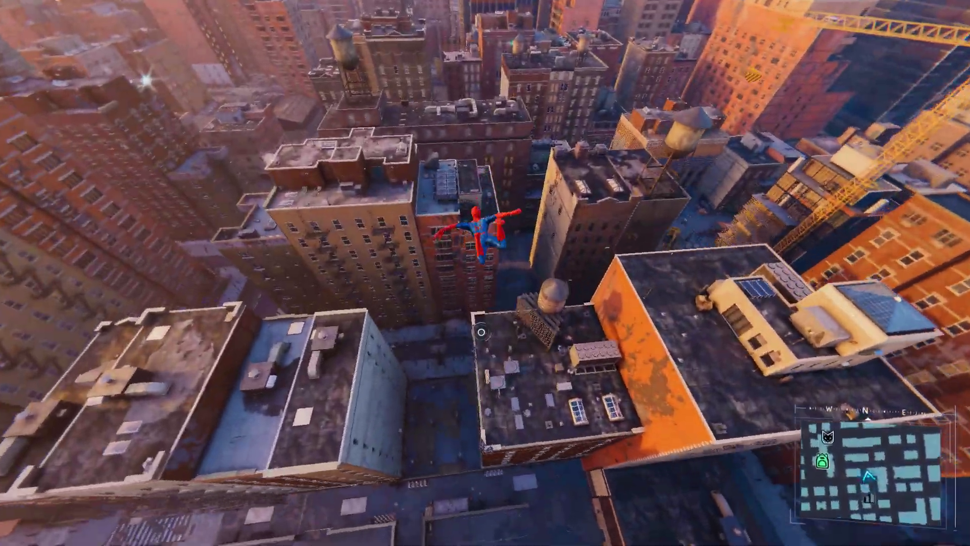
{"action": "key", "text": "shift"}
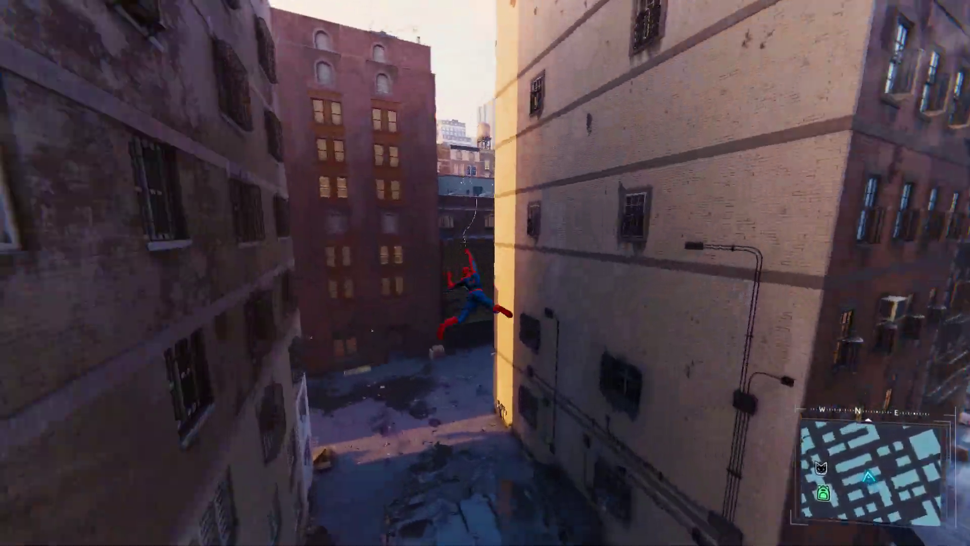
{"action": "key", "text": "space"}
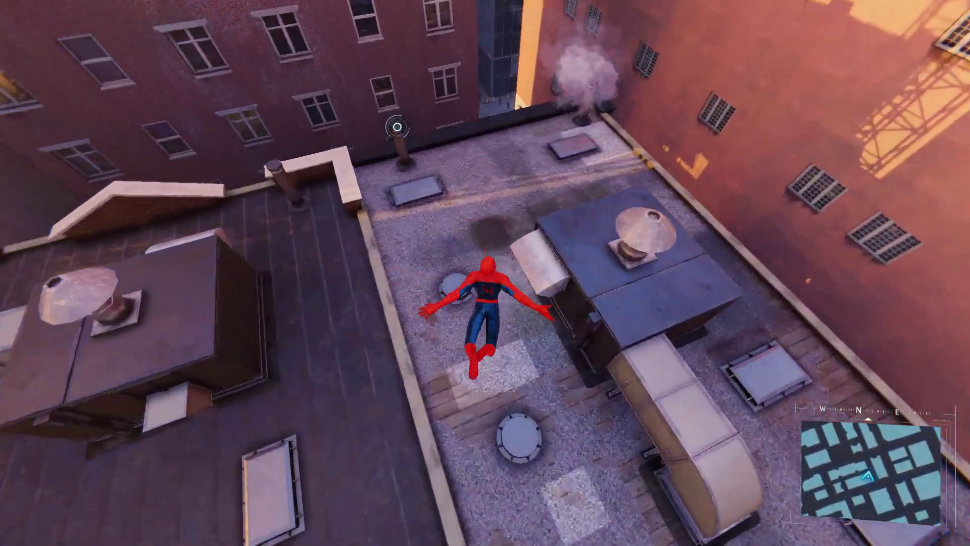
{"action": "key", "text": "s"}
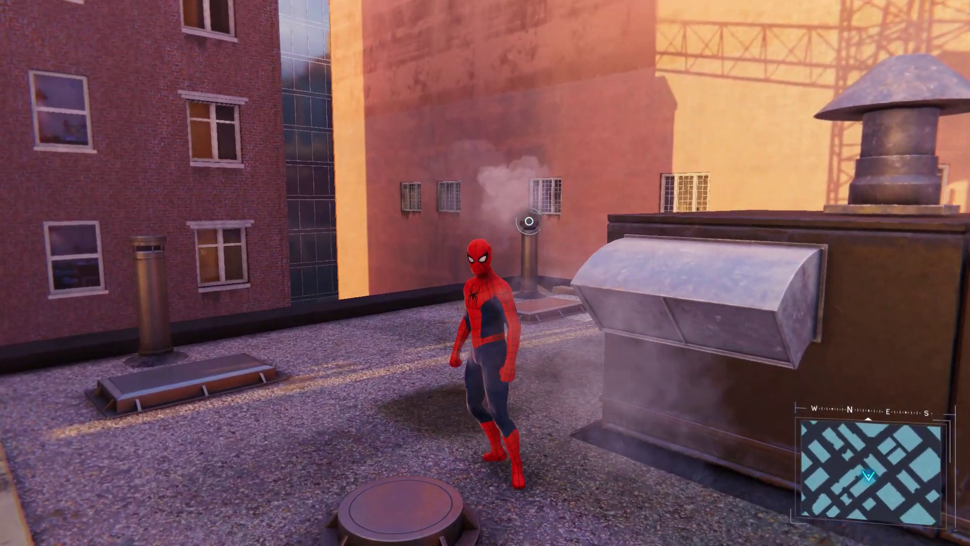
- Run and swing onward between the skyscrapers to examine the suit in motion, finishing on a rooftop
{"action": "key", "text": "w"}
{"action": "key", "text": "s"}
{"action": "key", "text": "w"}
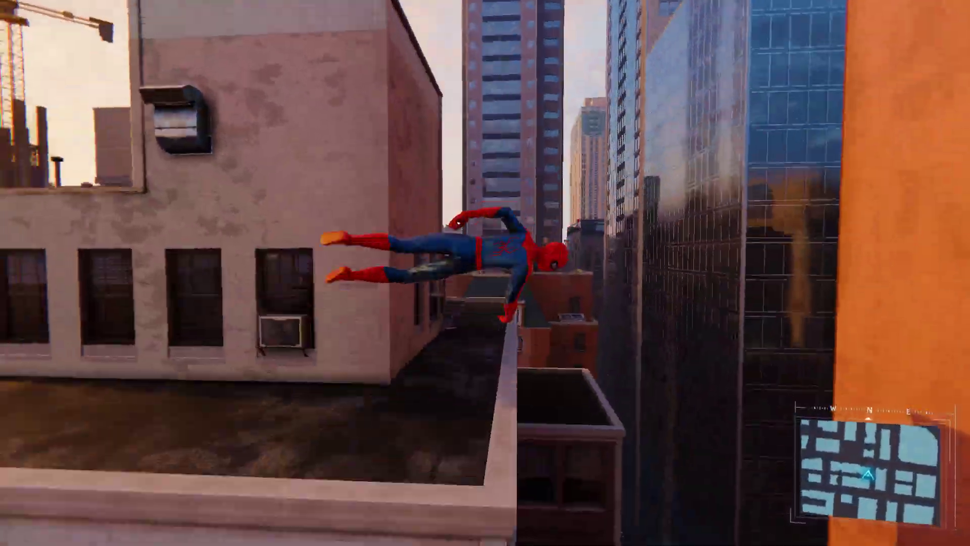
{"action": "key", "text": "w"}
{"action": "key", "text": "w"}
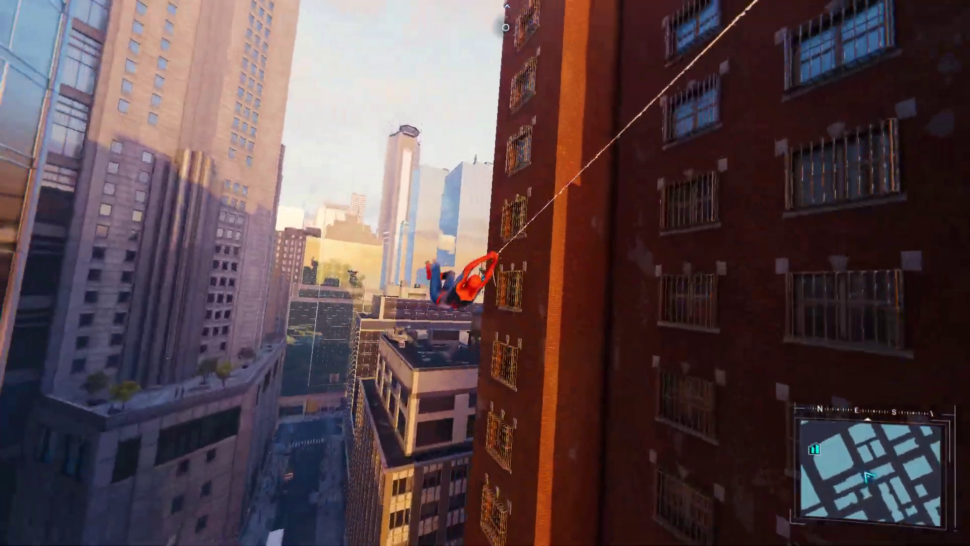
{"action": "key", "text": "w"}
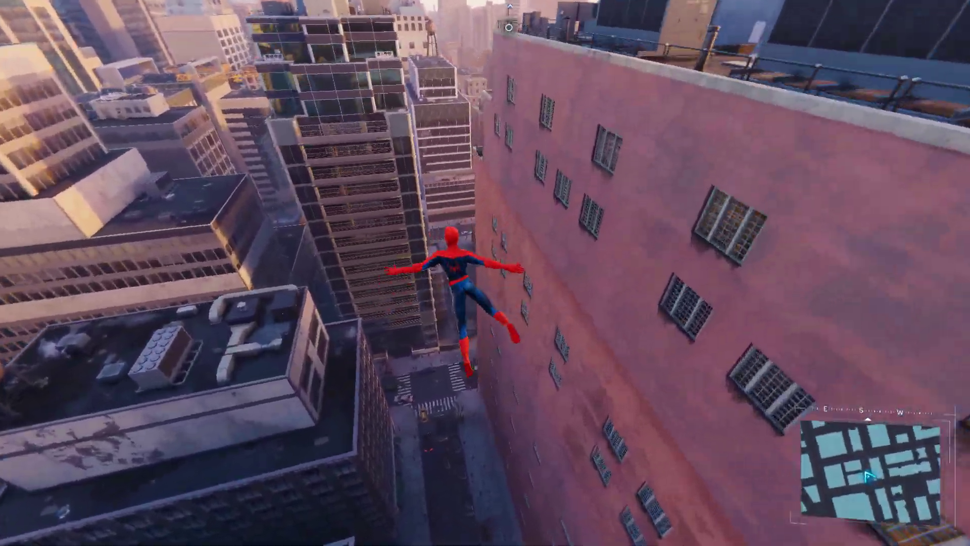
{"action": "key", "text": "w"}
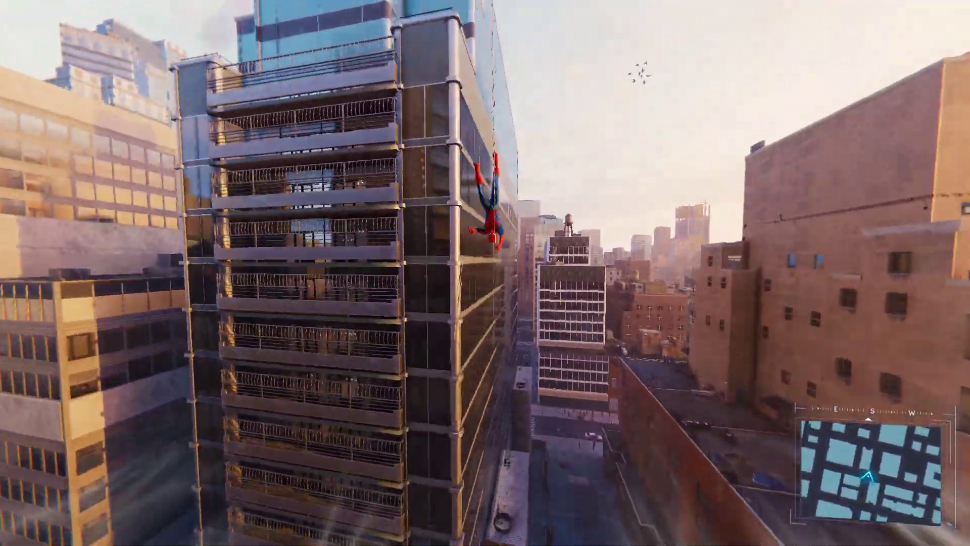
{"action": "key", "text": "w"}
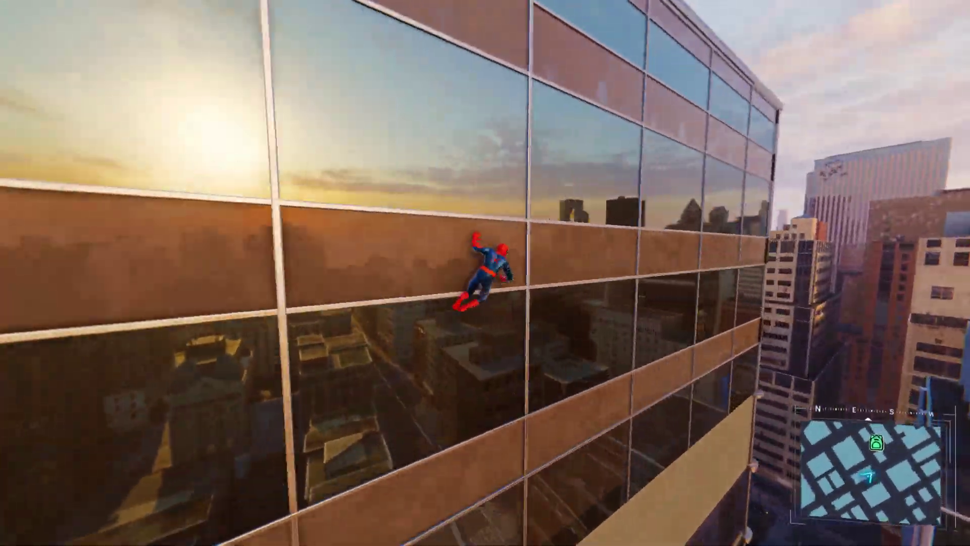
{"action": "key", "text": "w"}
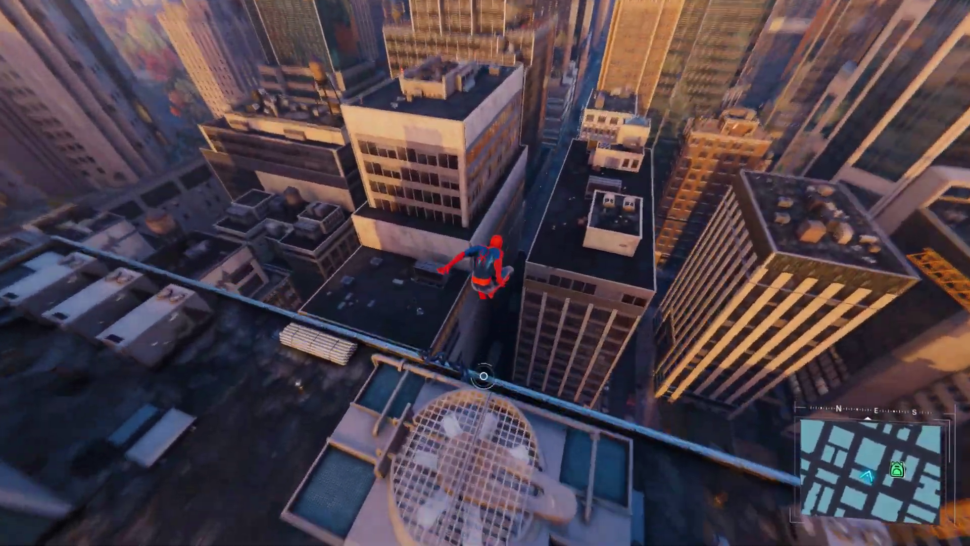
{"action": "key", "text": "w"}
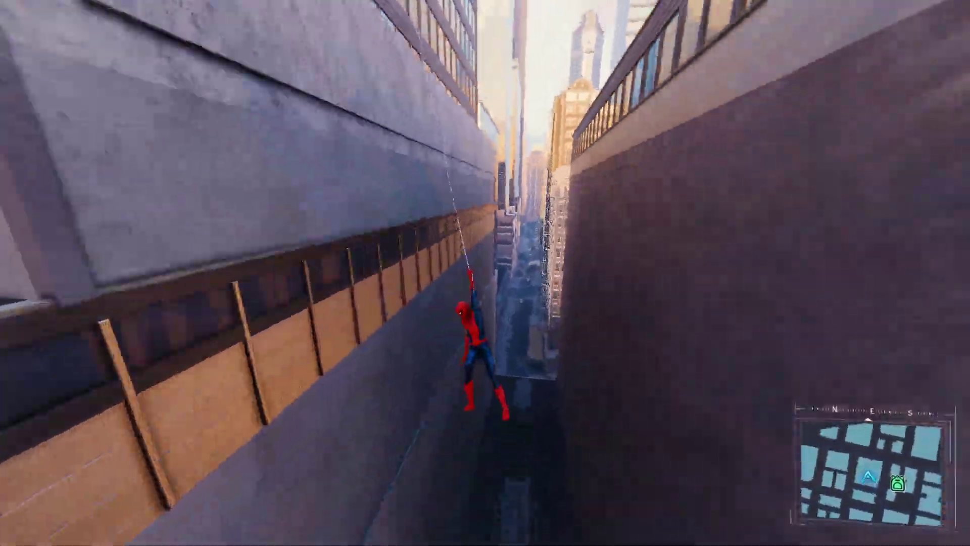
{"action": "key", "text": "w"}
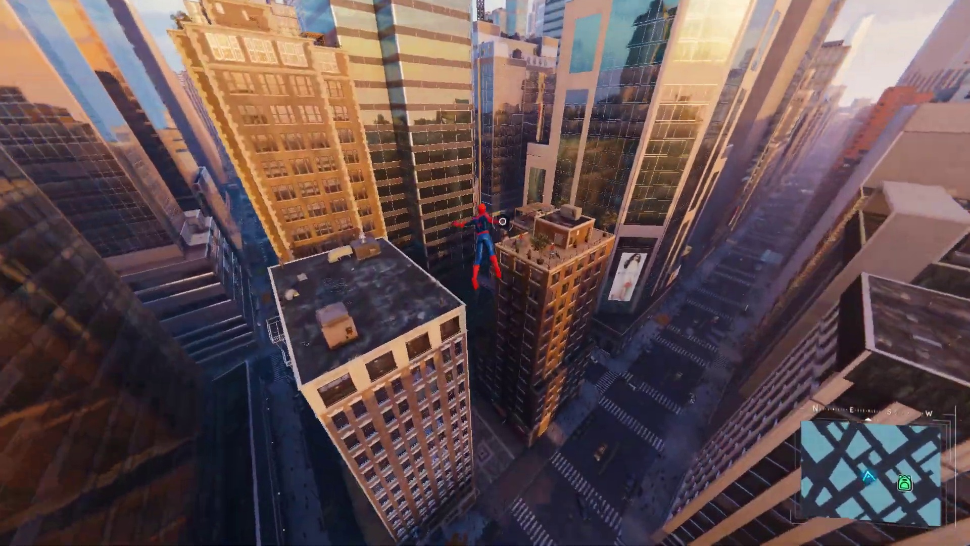
{"action": "key", "text": "w"}
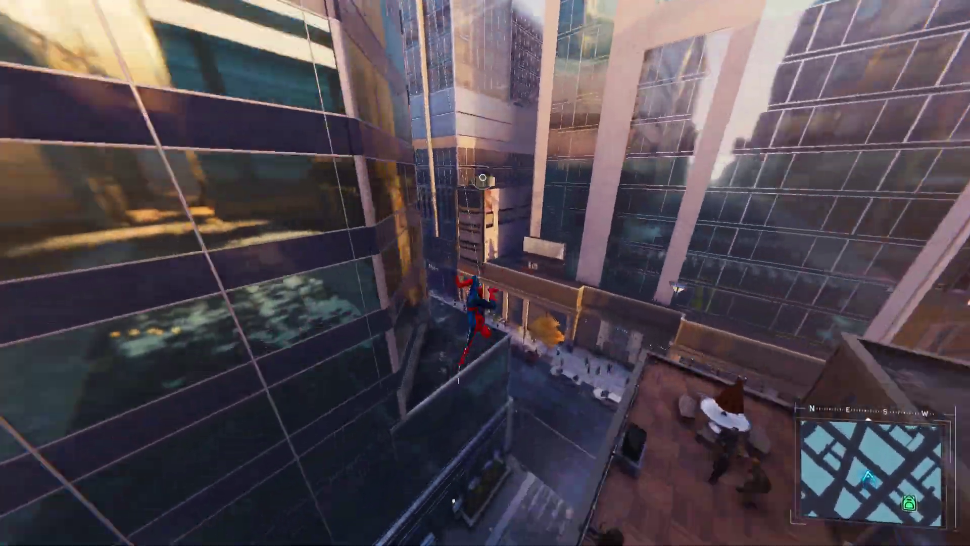
{"action": "key", "text": "w"}
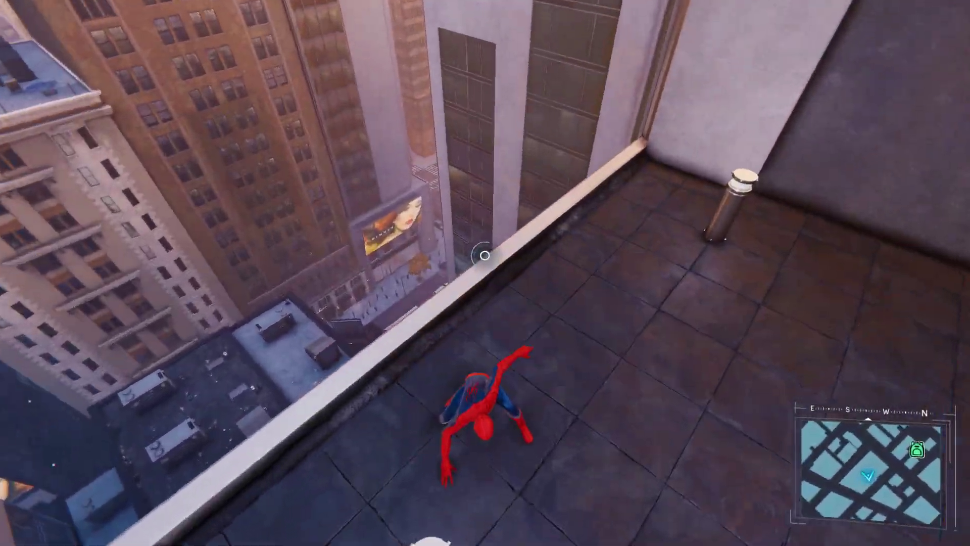
- Equip the Homemade Suit from the suit list, return to gameplay and move across the rooftops to show it
{"action": "key", "text": "m"}
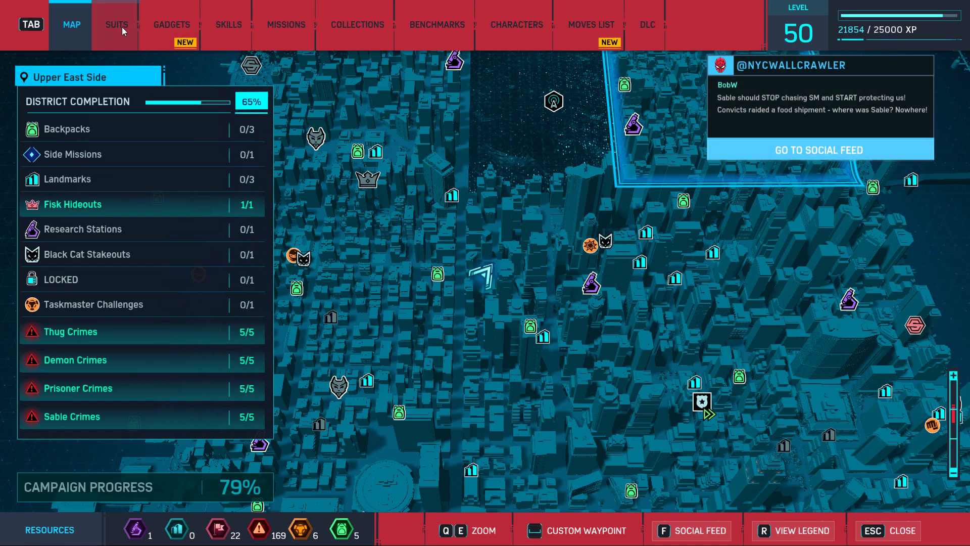
{"action": "left_click", "coordinate": [119, 25]}
{"action": "left_click", "coordinate": [94, 86]}
{"action": "scroll", "coordinate": [324, 312], "scroll_direction": "up", "scroll_amount": 1}
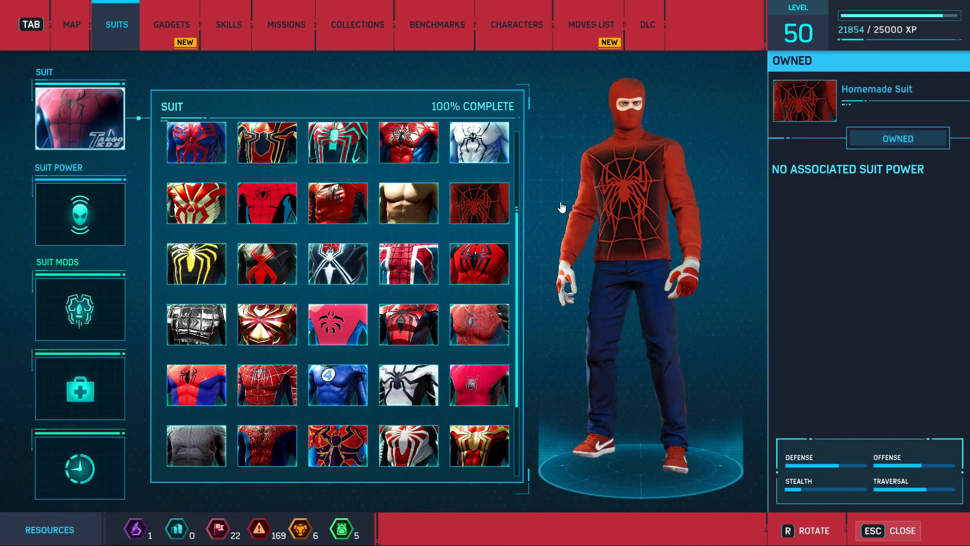
{"action": "left_click", "coordinate": [495, 216]}
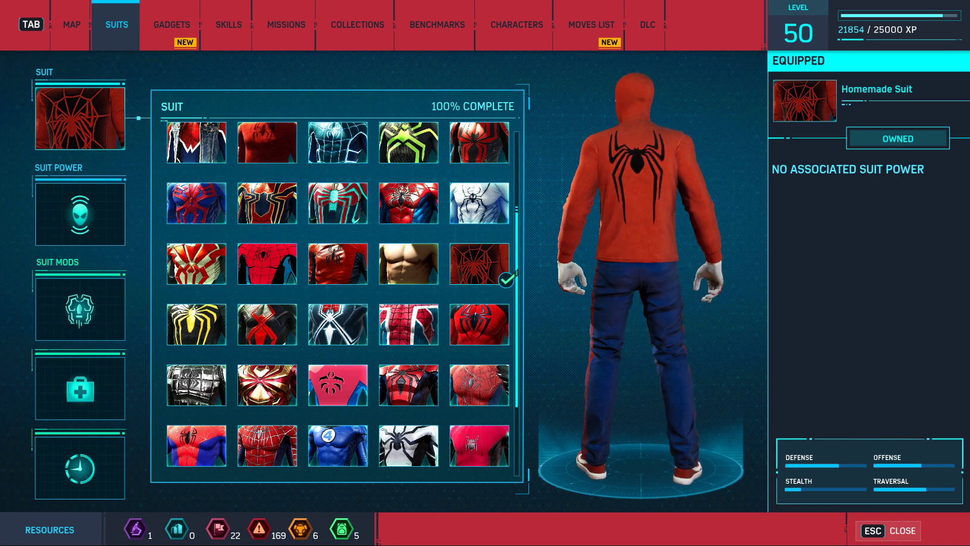
{"action": "key", "text": "Escape"}
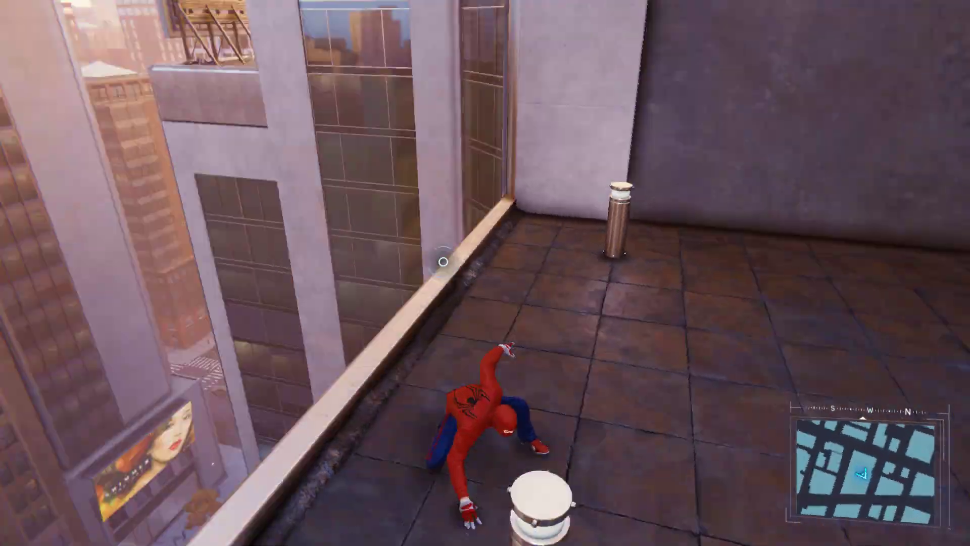
{"action": "key", "text": "w"}
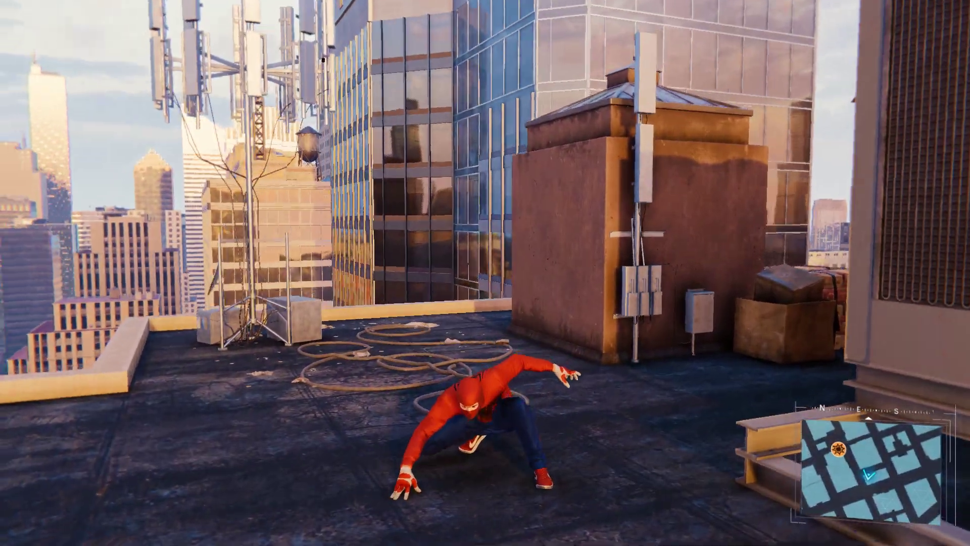
- Quit the current game session, minimize the Steam window and exit Marvel's Spider-Man Remastered to the desktop
{"action": "key", "text": "Escape"}
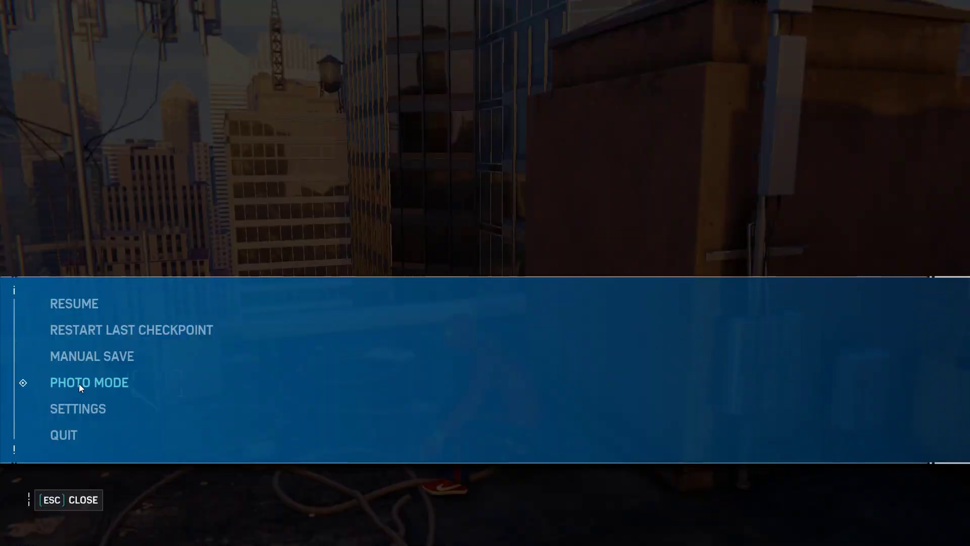
{"action": "left_click", "coordinate": [70, 439]}
{"action": "left_click", "coordinate": [467, 323]}
{"action": "key", "text": "alt+Tab"}
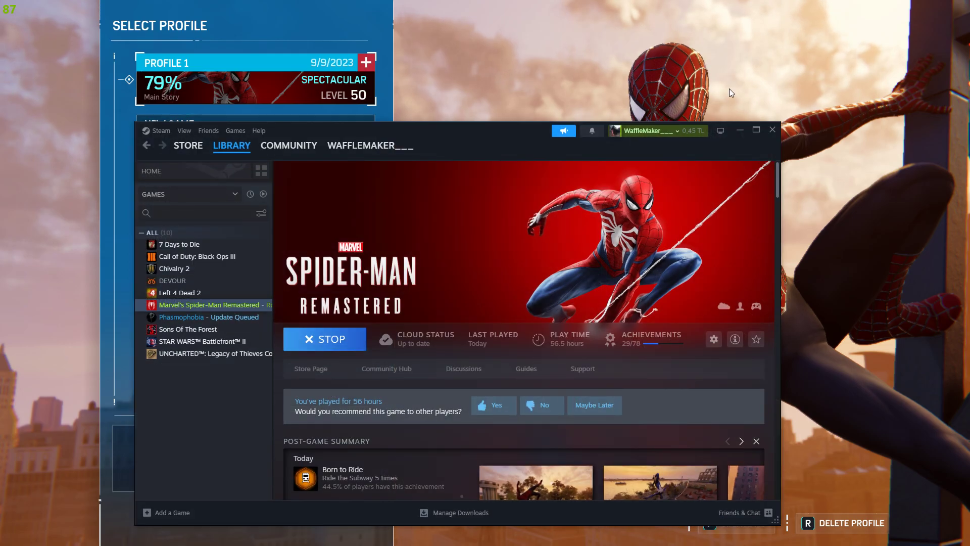
{"action": "left_click", "coordinate": [740, 130]}
{"action": "key", "text": "Escape"}
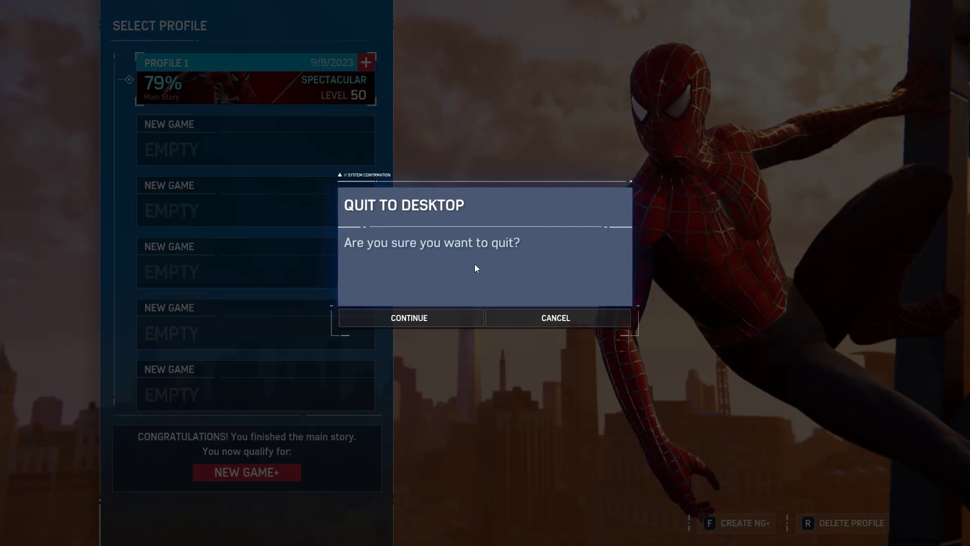
{"action": "left_click", "coordinate": [409, 318]}
- In Chrome, search the Marvel's Spider-Man Remastered section of Nexus Mods for "suit ad" and open the Adding Suits to New Slots Tool page
{"action": "left_click", "coordinate": [208, 536]}
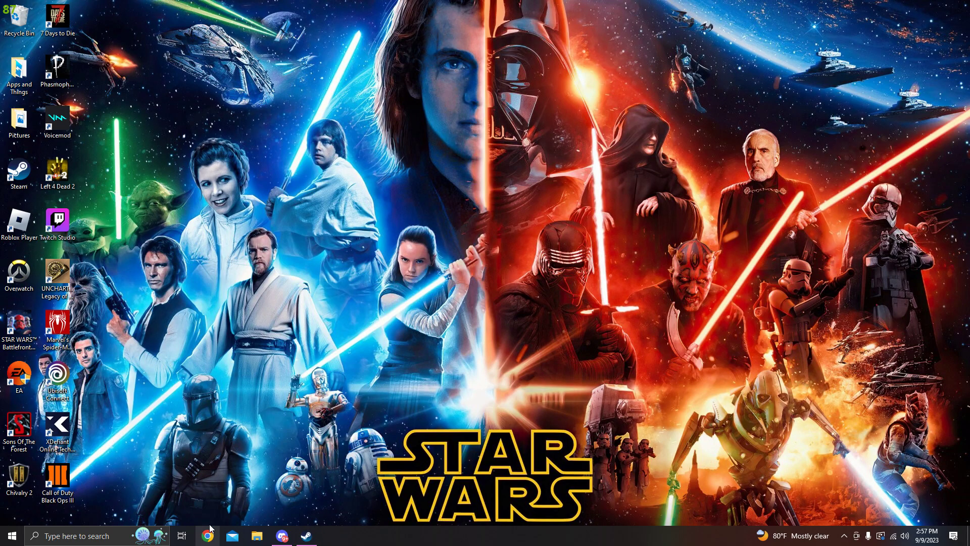
{"action": "left_click", "coordinate": [486, 47]}
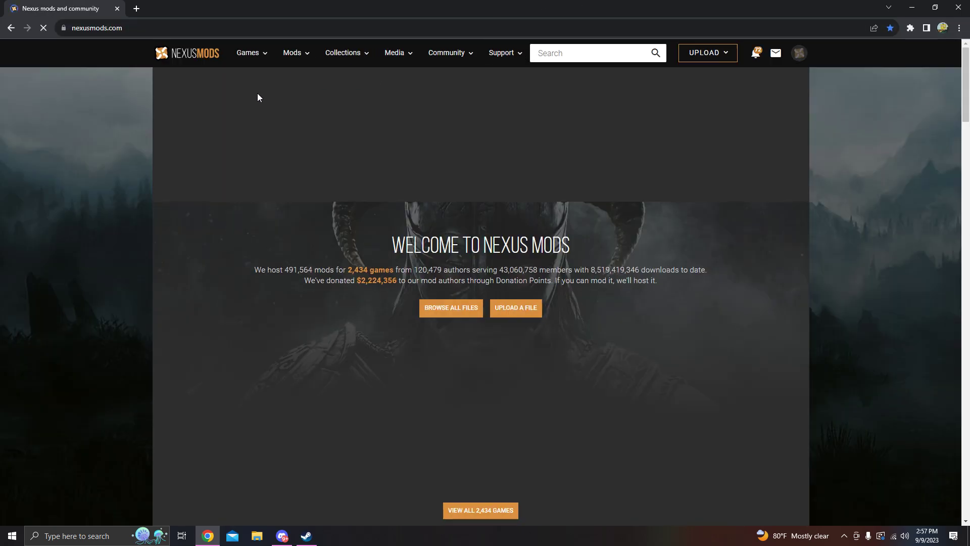
{"action": "mouse_move", "coordinate": [255, 60]}
{"action": "left_click", "coordinate": [184, 120]}
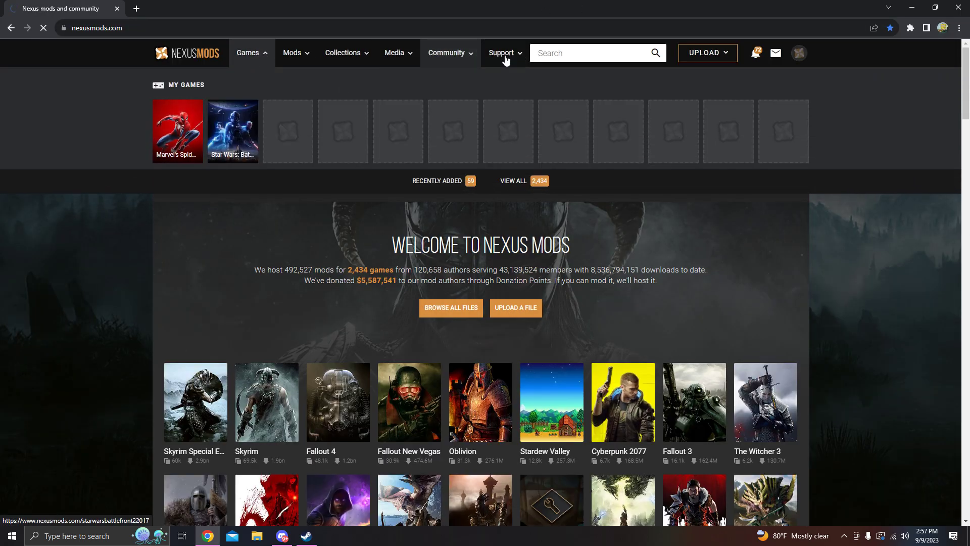
{"action": "type", "text": "suit ad"}
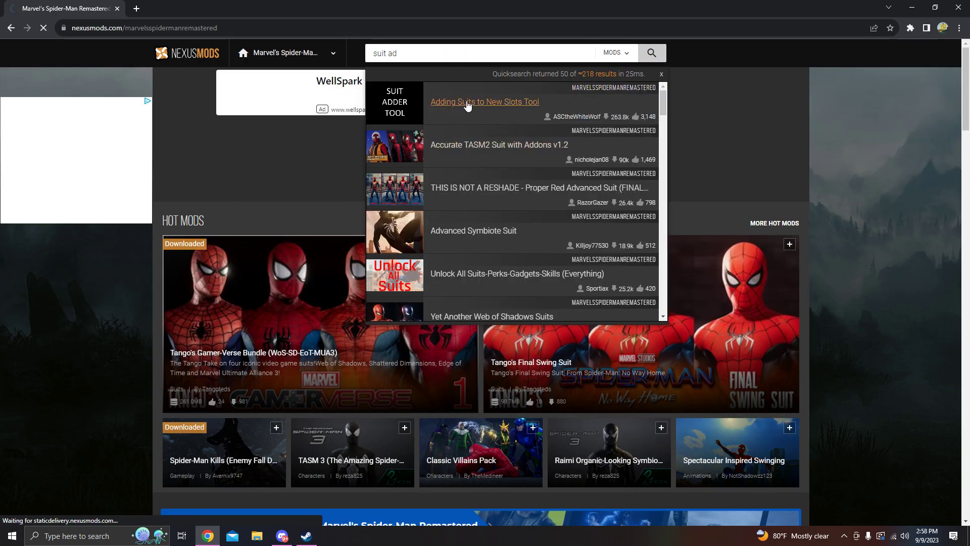
{"action": "left_click", "coordinate": [465, 101]}
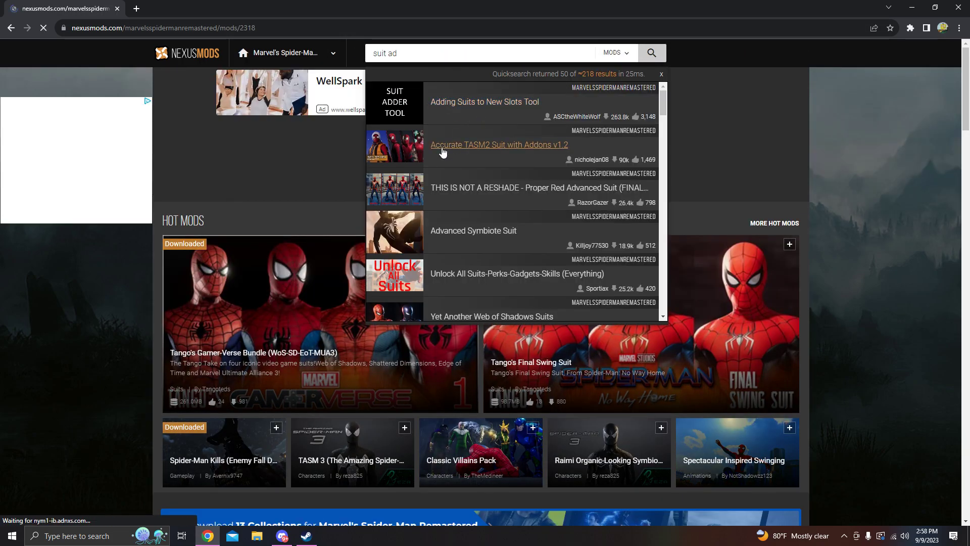
- Examine the errors and solutions section of the tool's description and close the browser
{"action": "scroll", "coordinate": [354, 289], "scroll_direction": "down", "scroll_amount": 15}
{"action": "scroll", "coordinate": [297, 165], "scroll_direction": "up", "scroll_amount": 3}
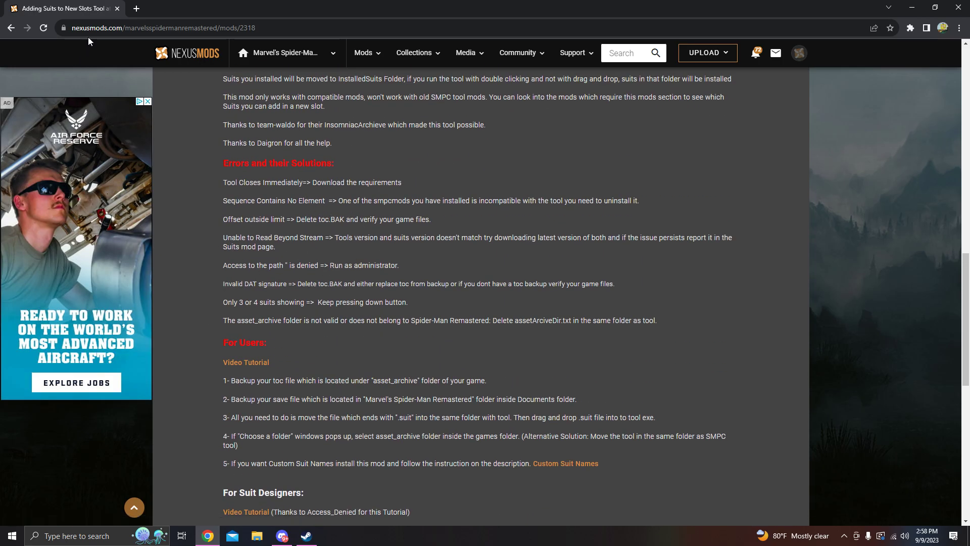
{"action": "left_click", "coordinate": [962, 14]}
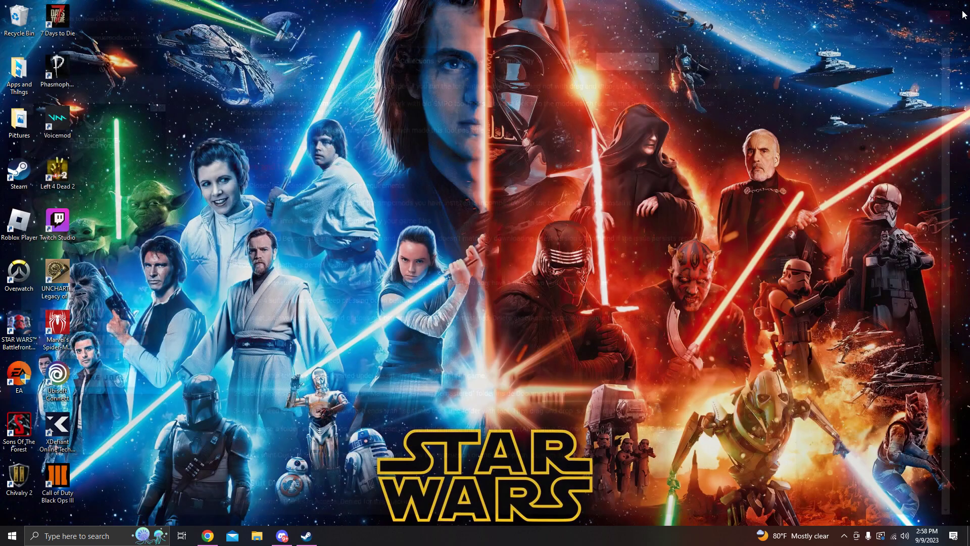